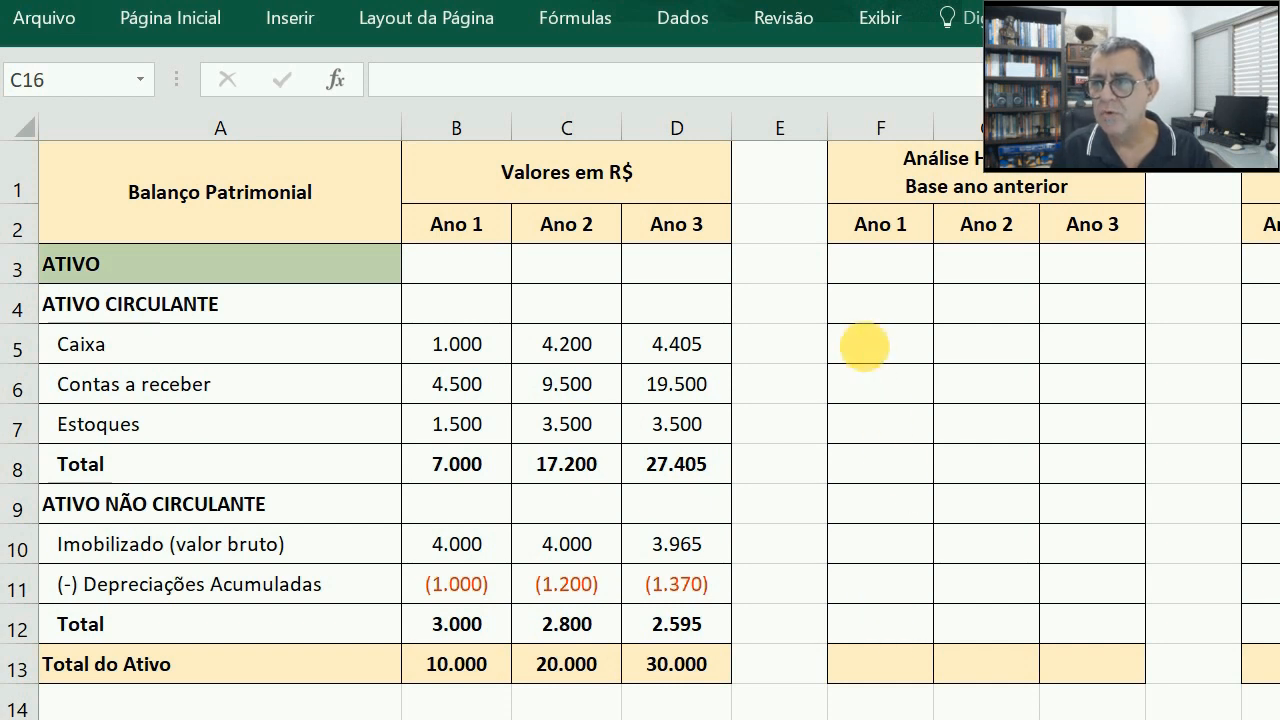
Step: Enter 100% as the Ano 1 horizontal-analysis base for Caixa, Contas a receber, Estoques and the current assets Total (F5:F8)
click(873, 356)
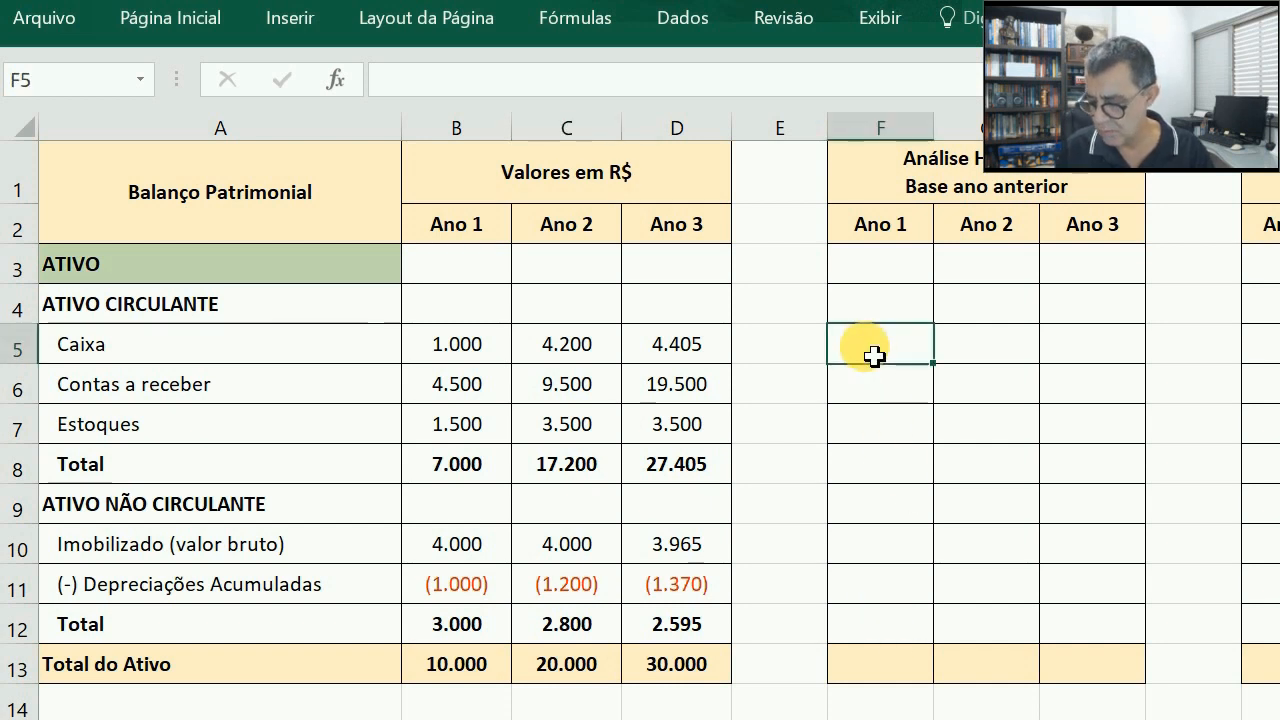
text(100)
key(Return)
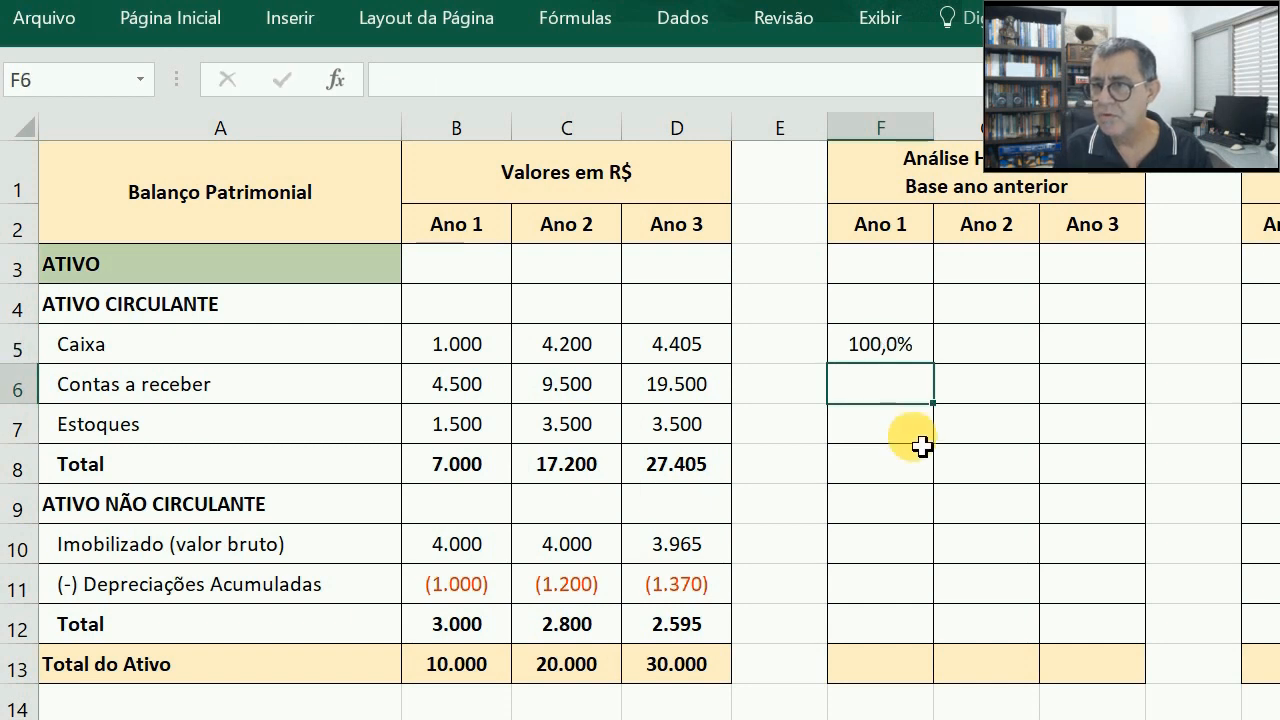
text(100)
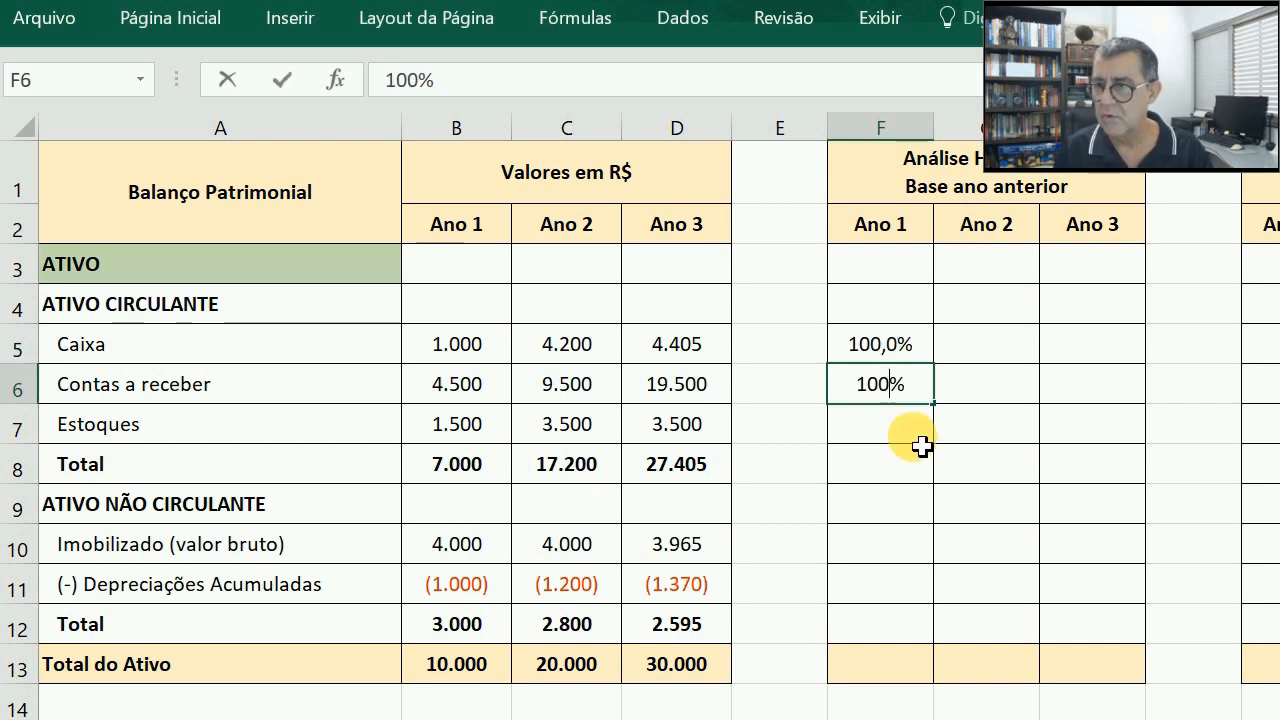
key(Return)
text(100)
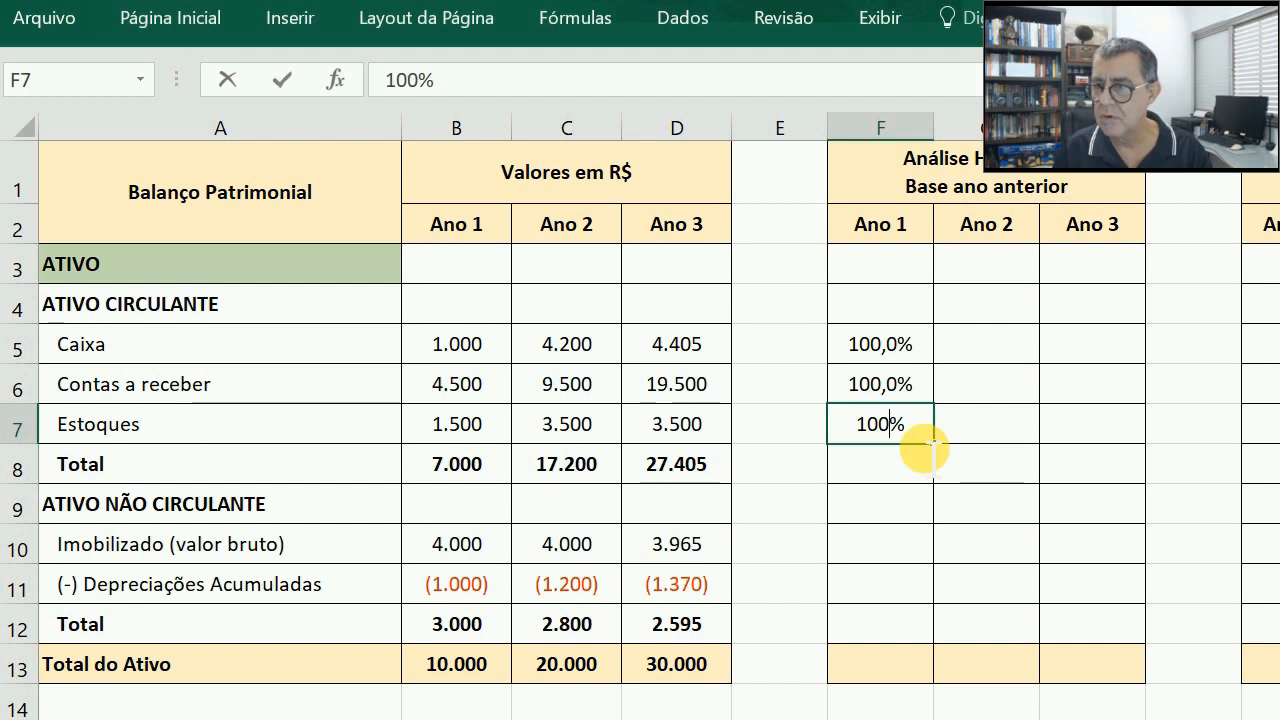
key(Return)
text(100)
key(Return)
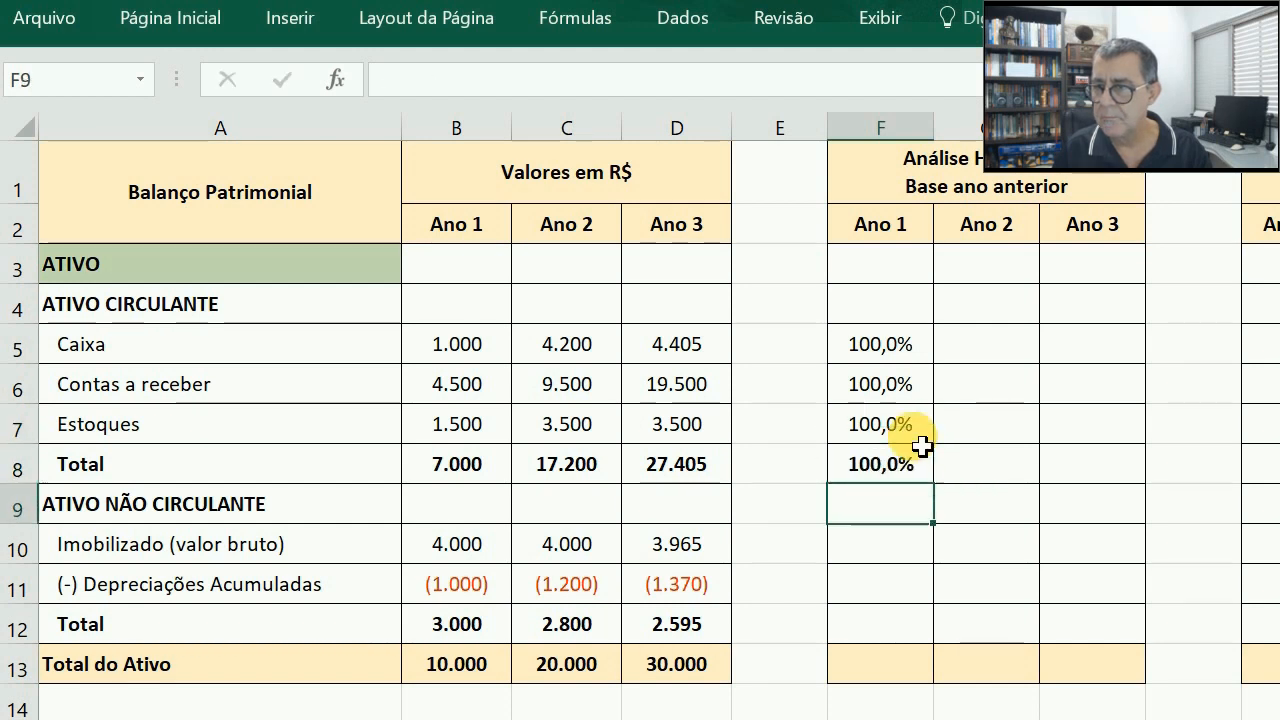
Step: Enter 100% as the Ano 1 base for Imobilizado, Depreciações Acumuladas, the non-current Total and Total do Ativo (F10:F13)
key(Return)
text(100)
key(Return)
text(100)
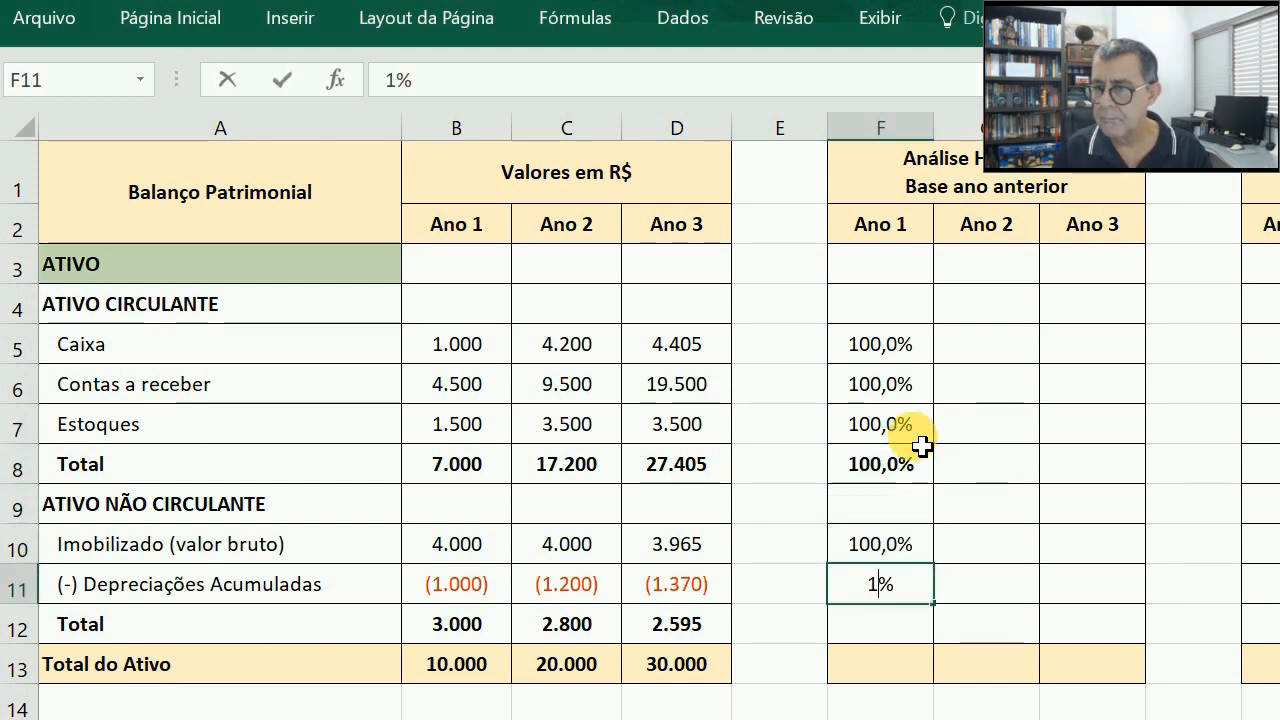
key(Return)
text(100)
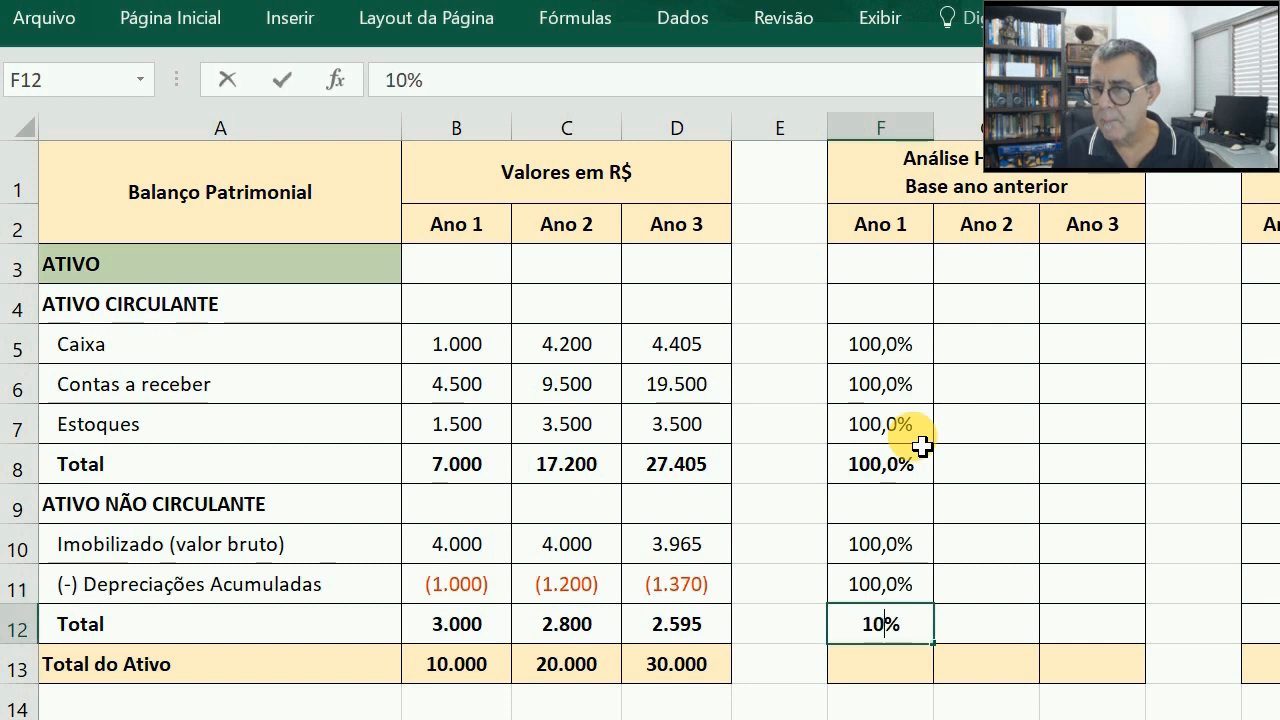
key(Return)
key(F2)
text(100)
key(Return)
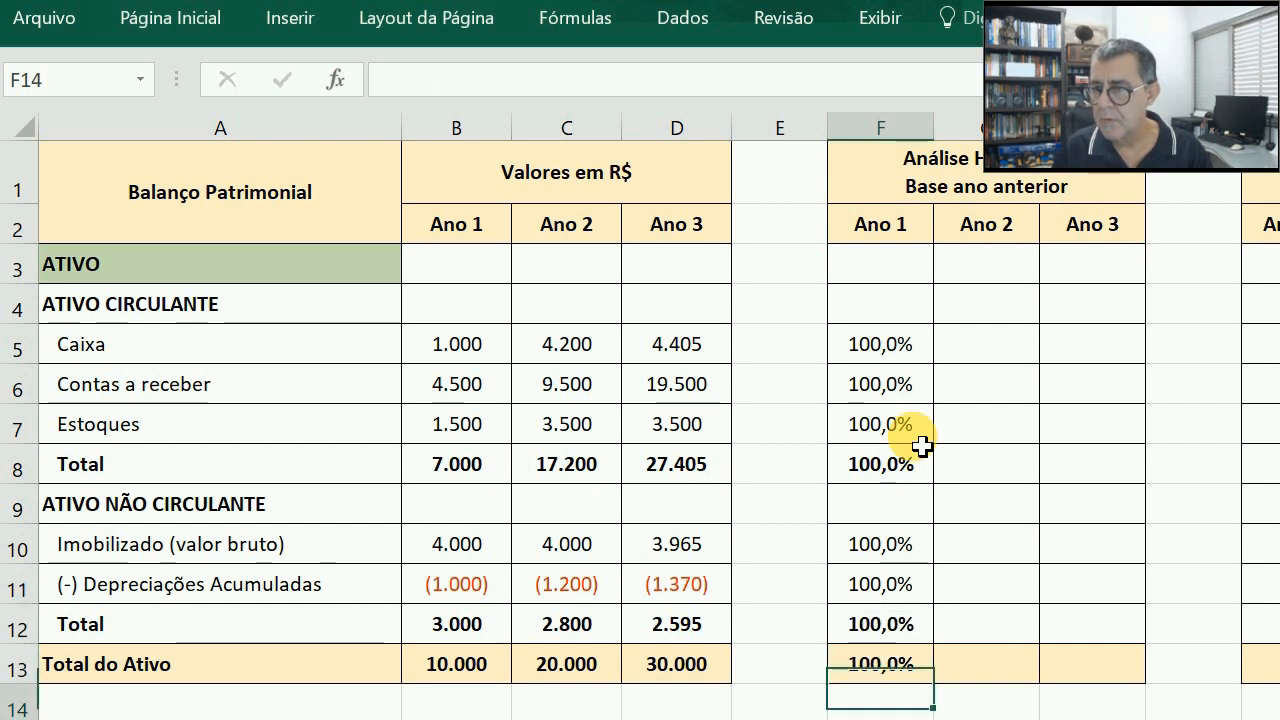
Step: Calculate the Ano 2 index for Caixa in G5 with the formula =C5/B5
key(Up)
key(Up)
key(Up)
key(Up)
key(Up)
key(Up)
key(Up)
key(Up)
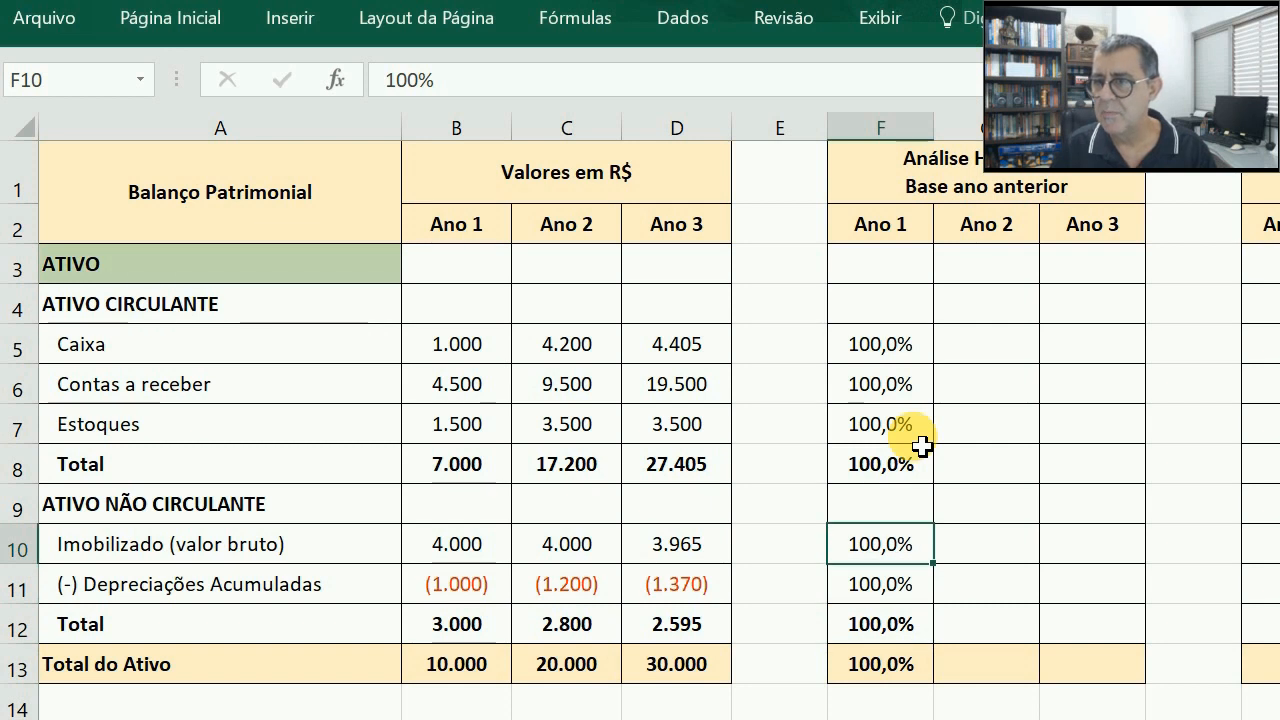
key(Up)
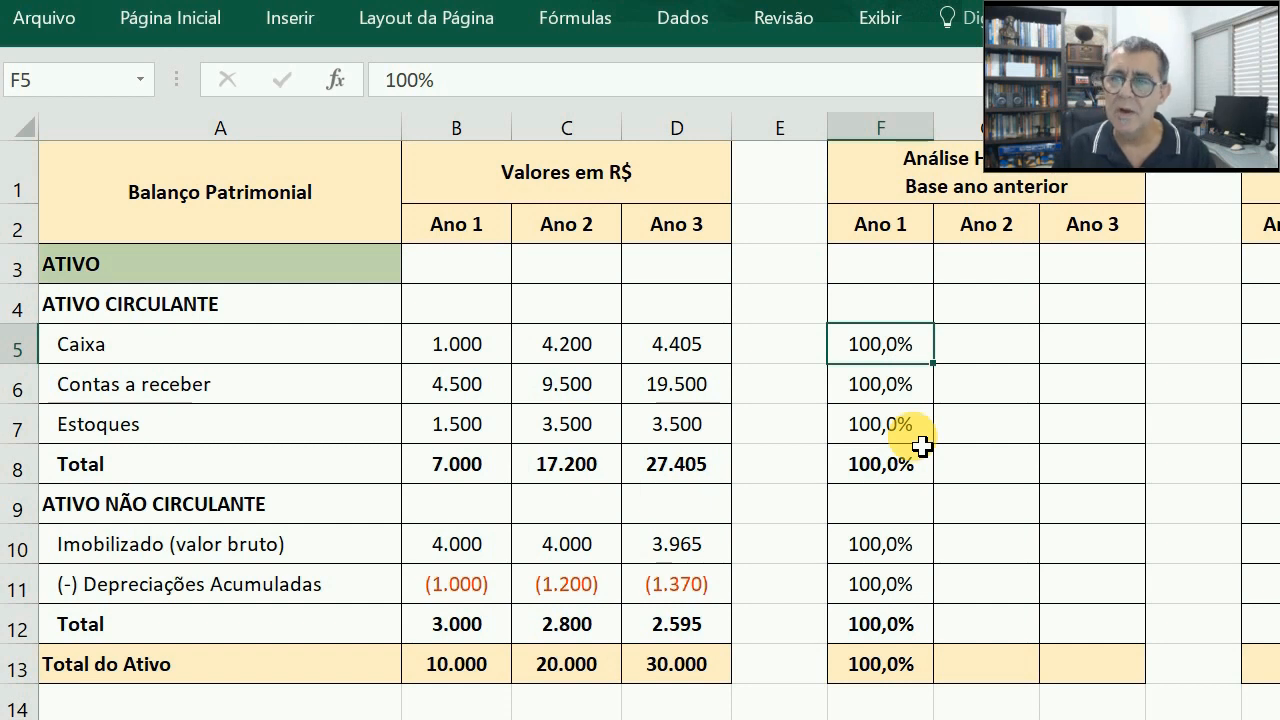
key(Right)
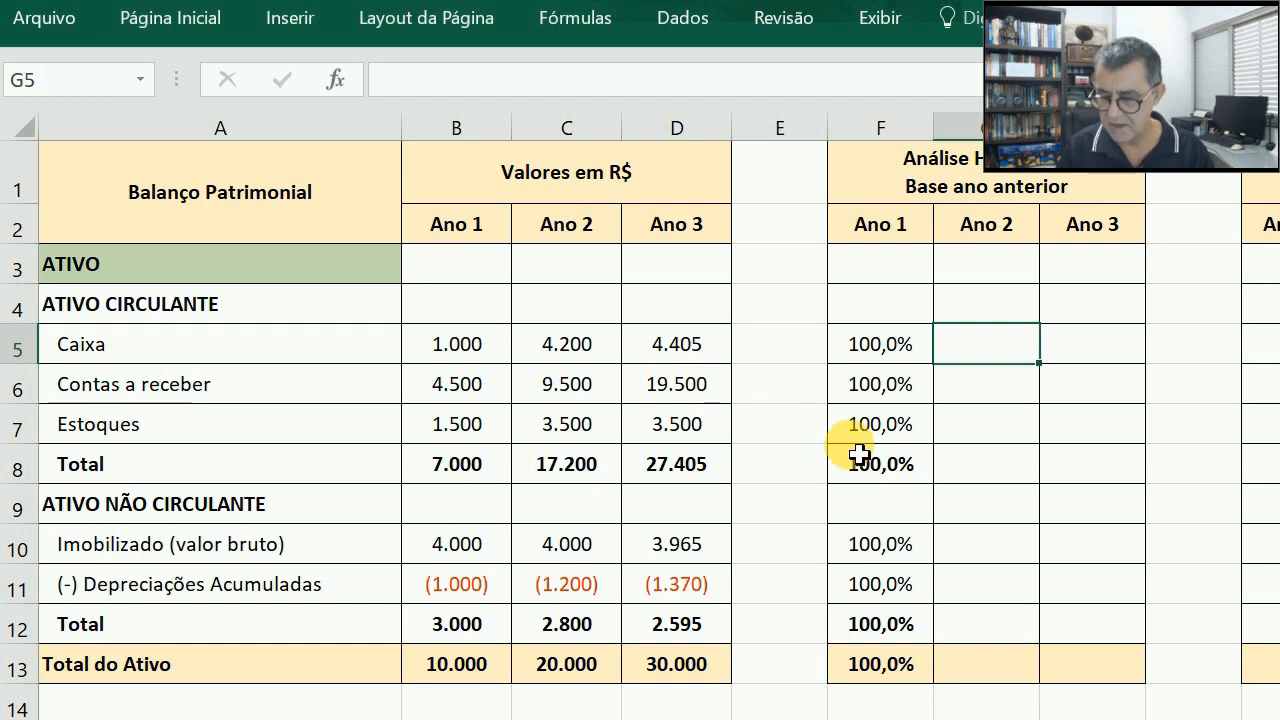
text(=)
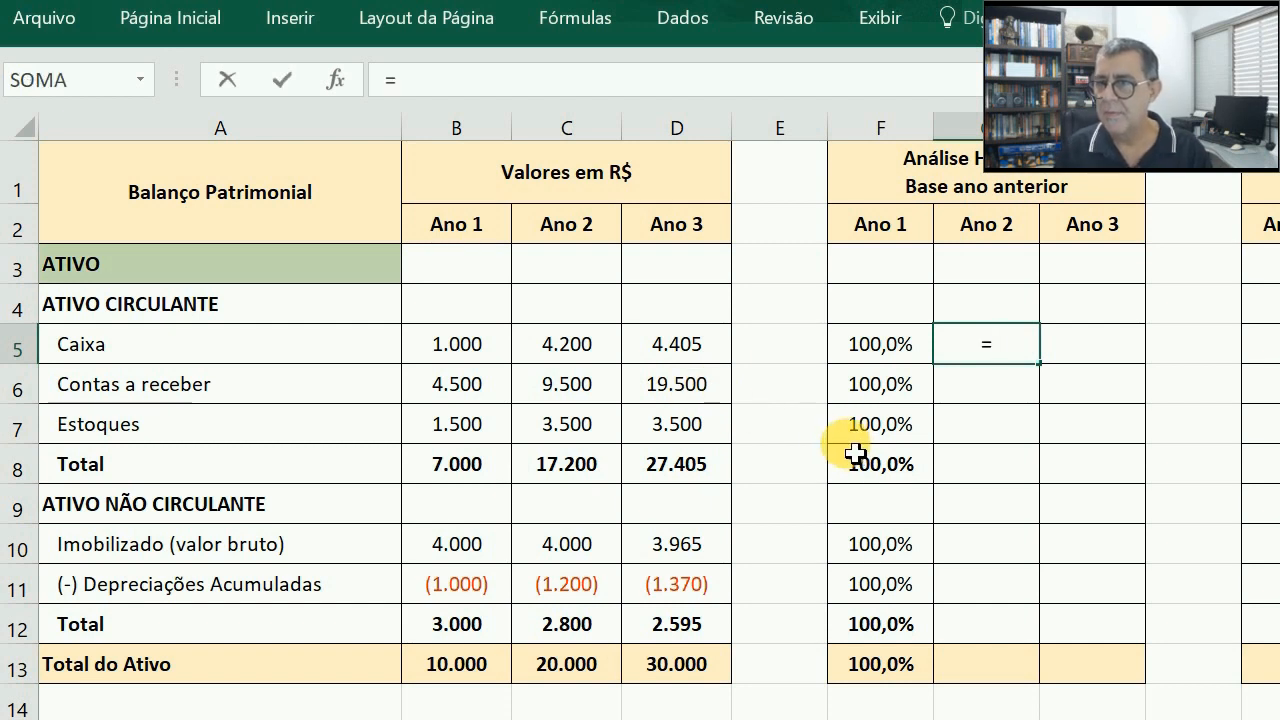
click(590, 350)
text(/)
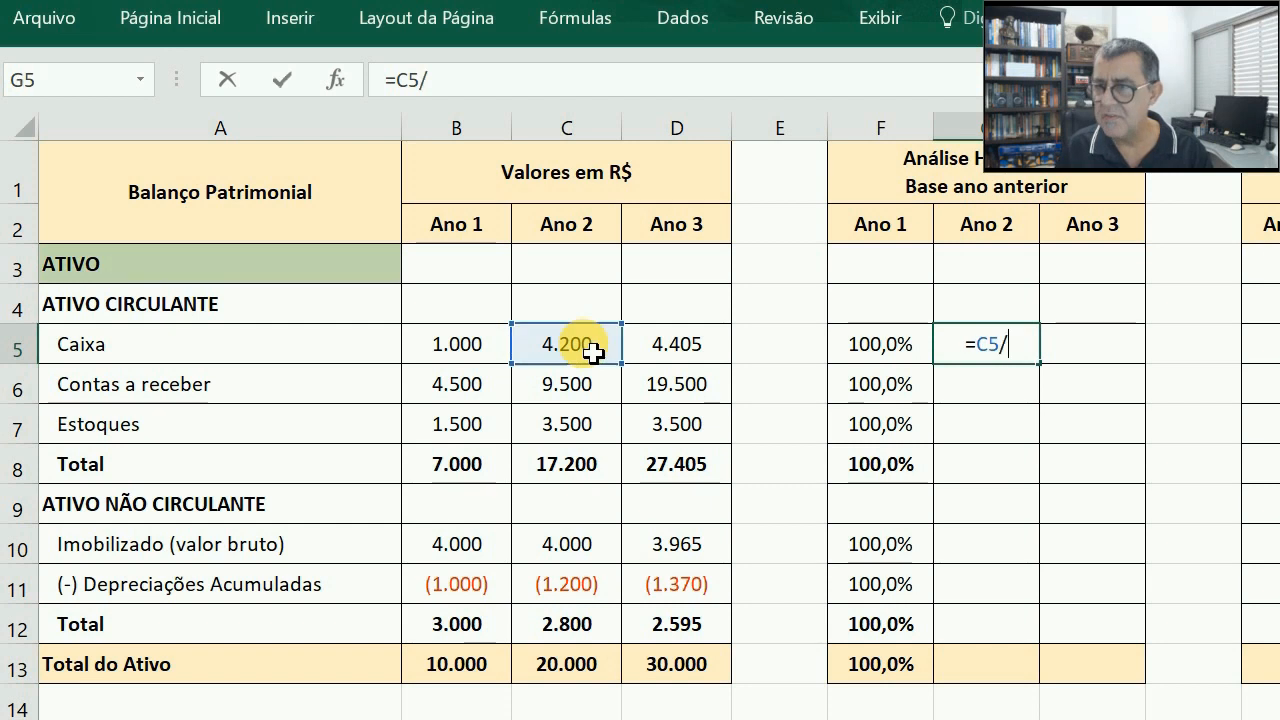
click(452, 358)
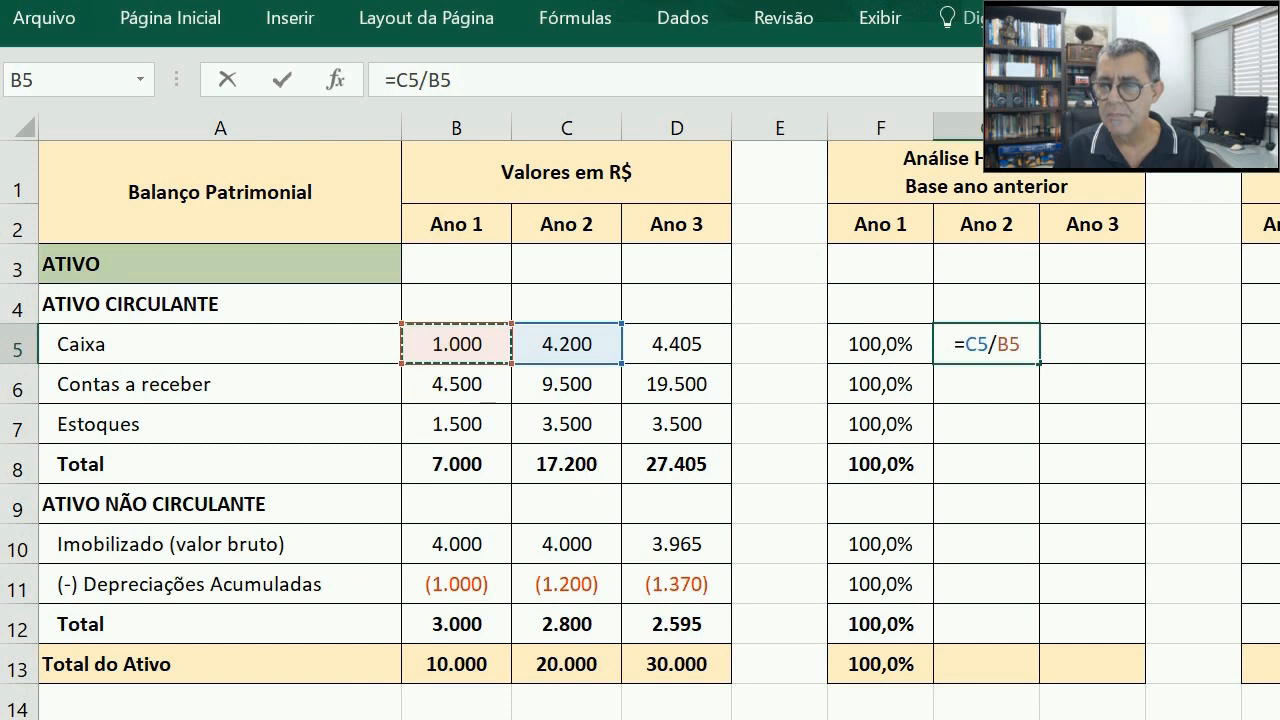
key(F2)
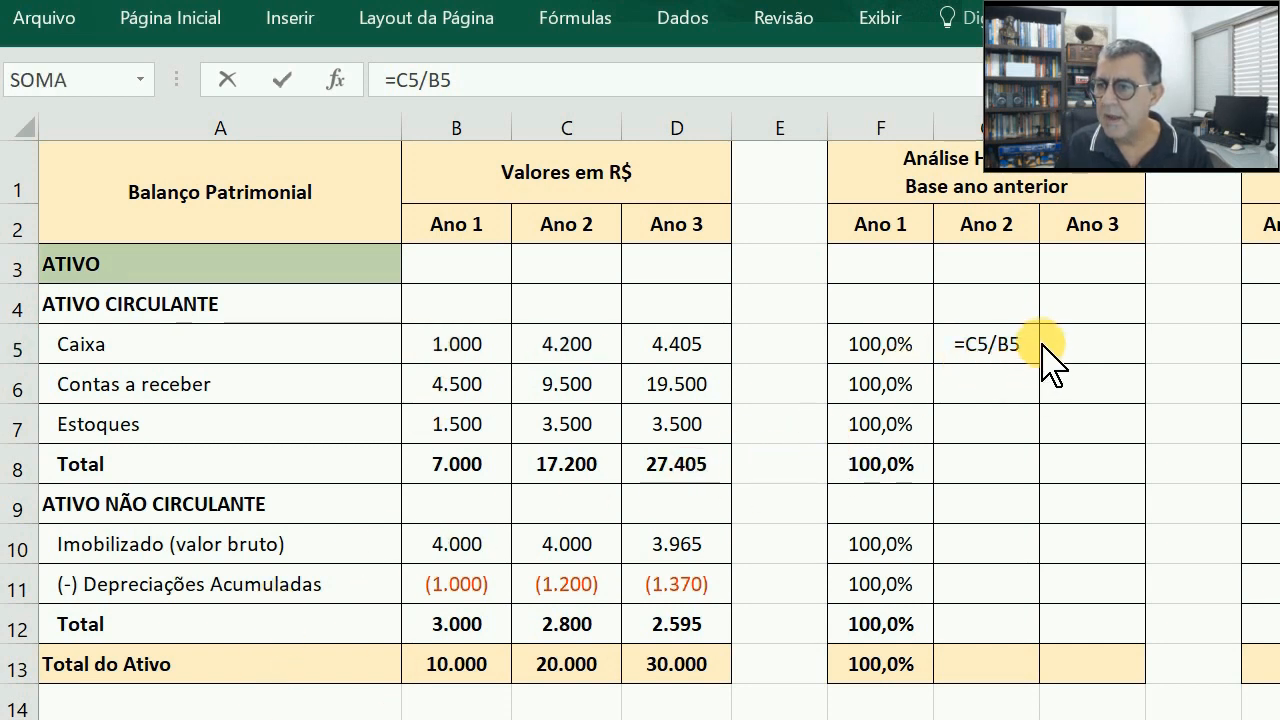
key(ctrl+Return)
key(Return)
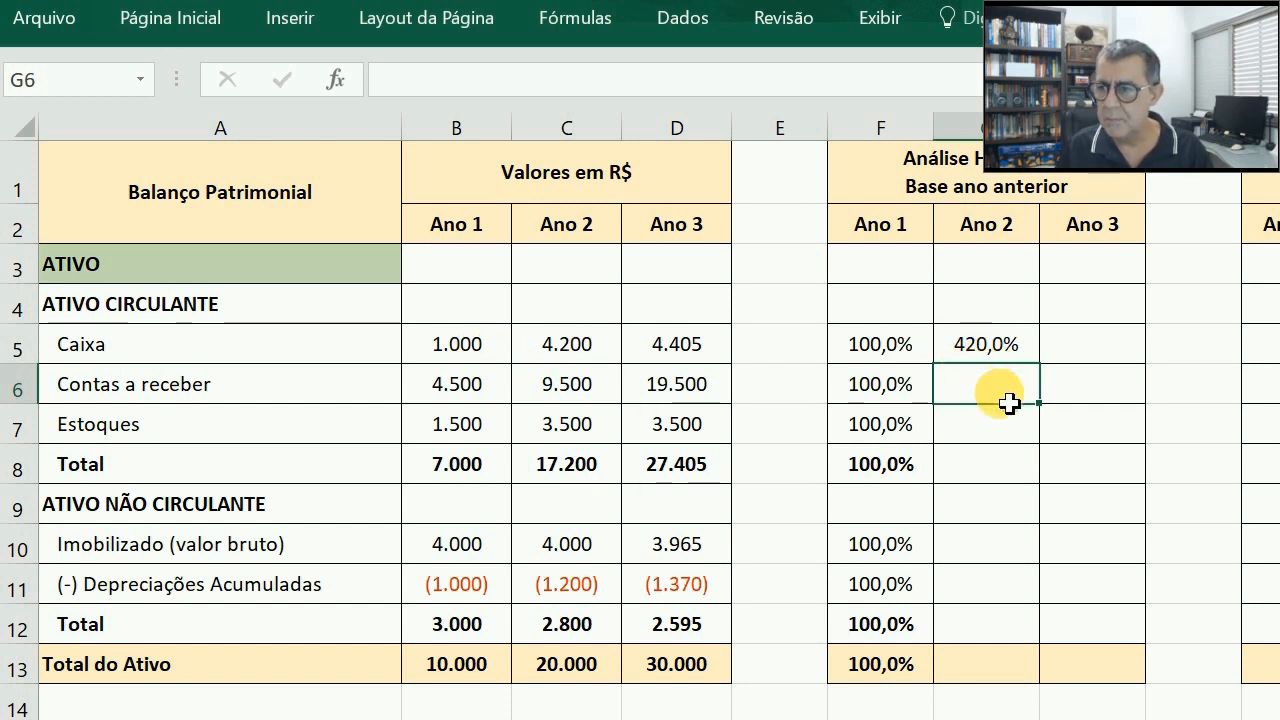
Step: Fill the Caixa Ano 2 formula down to Total do Ativo (G13) and clear it from the ATIVO NÃO CIRCULANTE heading row (G9)
key(Up)
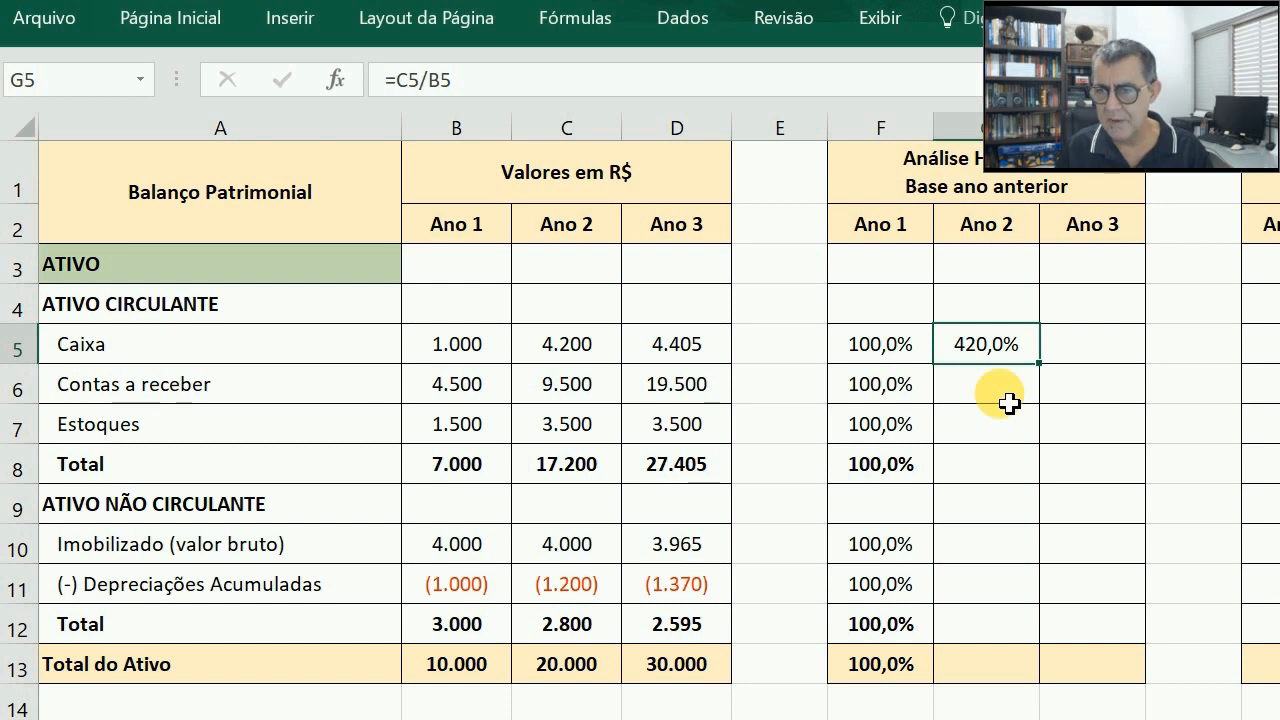
key(Left)
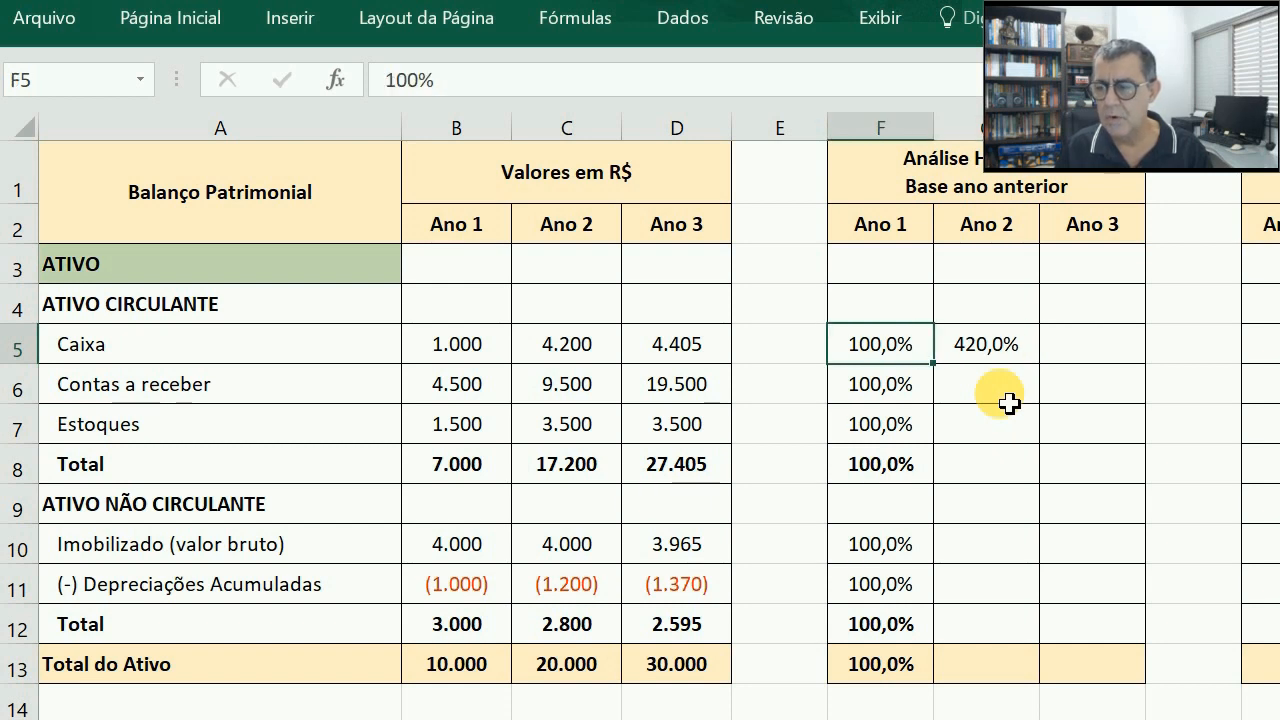
key(Right)
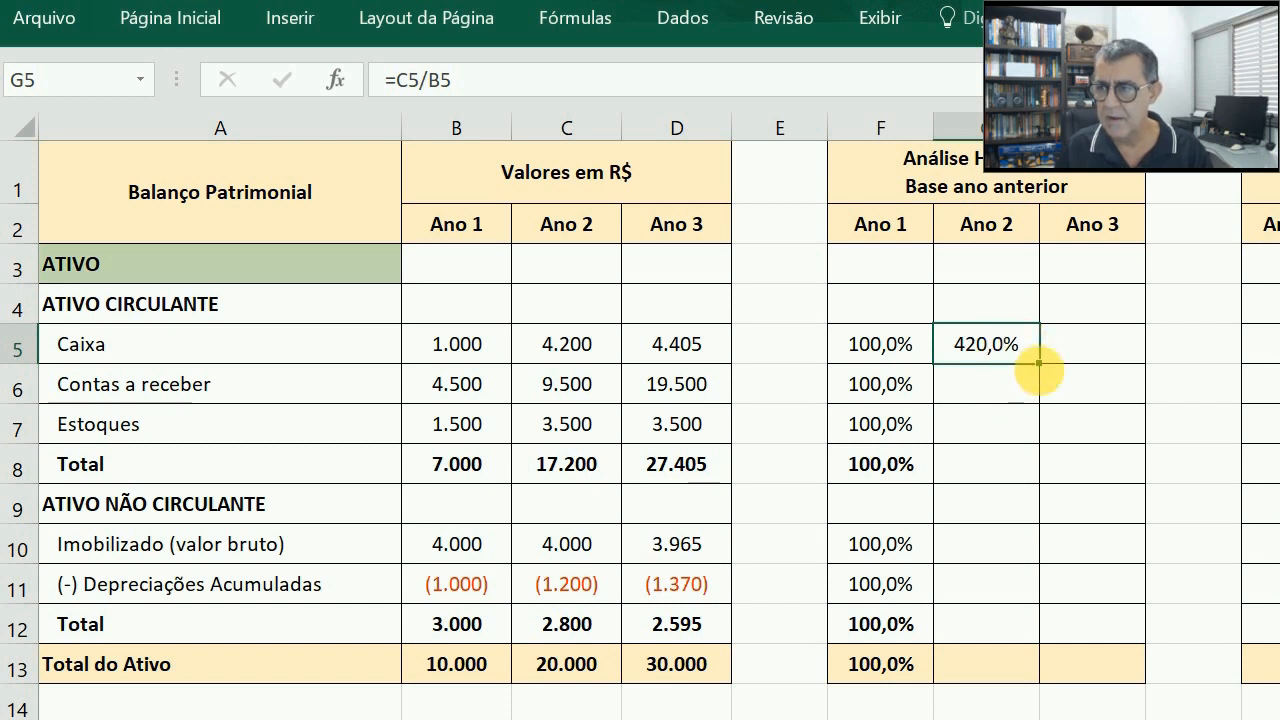
drag(1049, 373, 1077, 684)
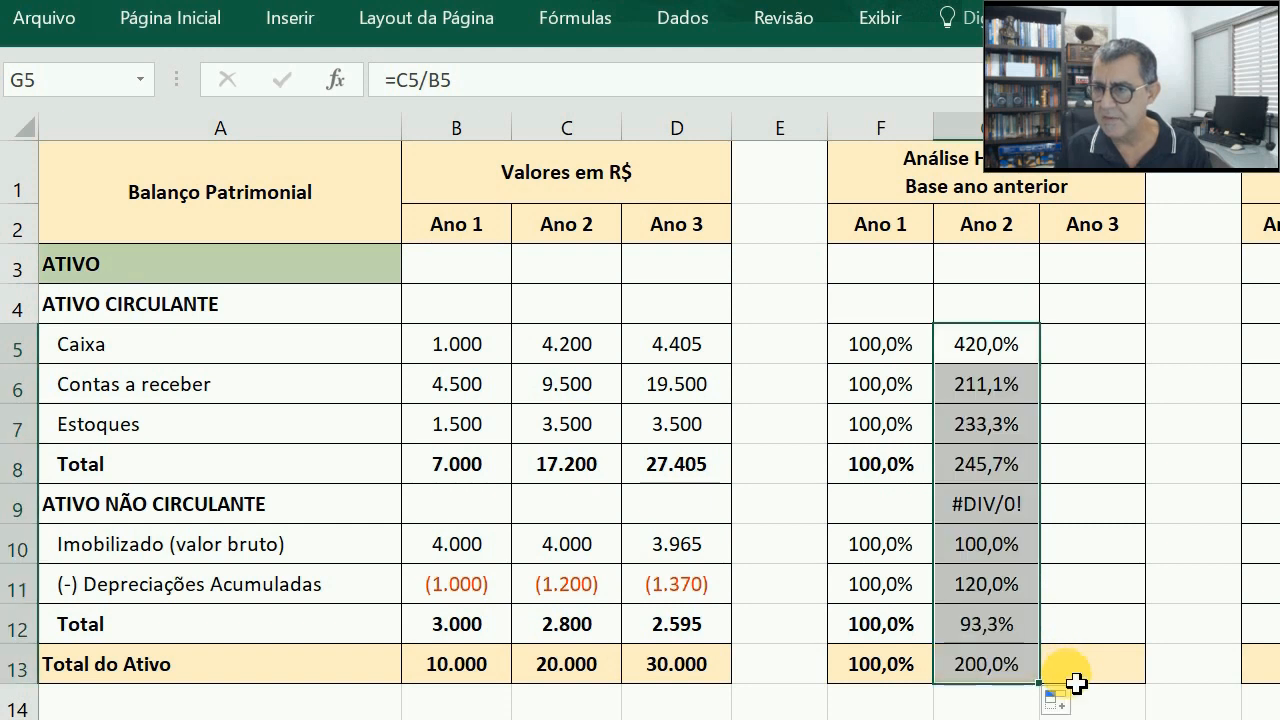
click(983, 519)
key(Delete)
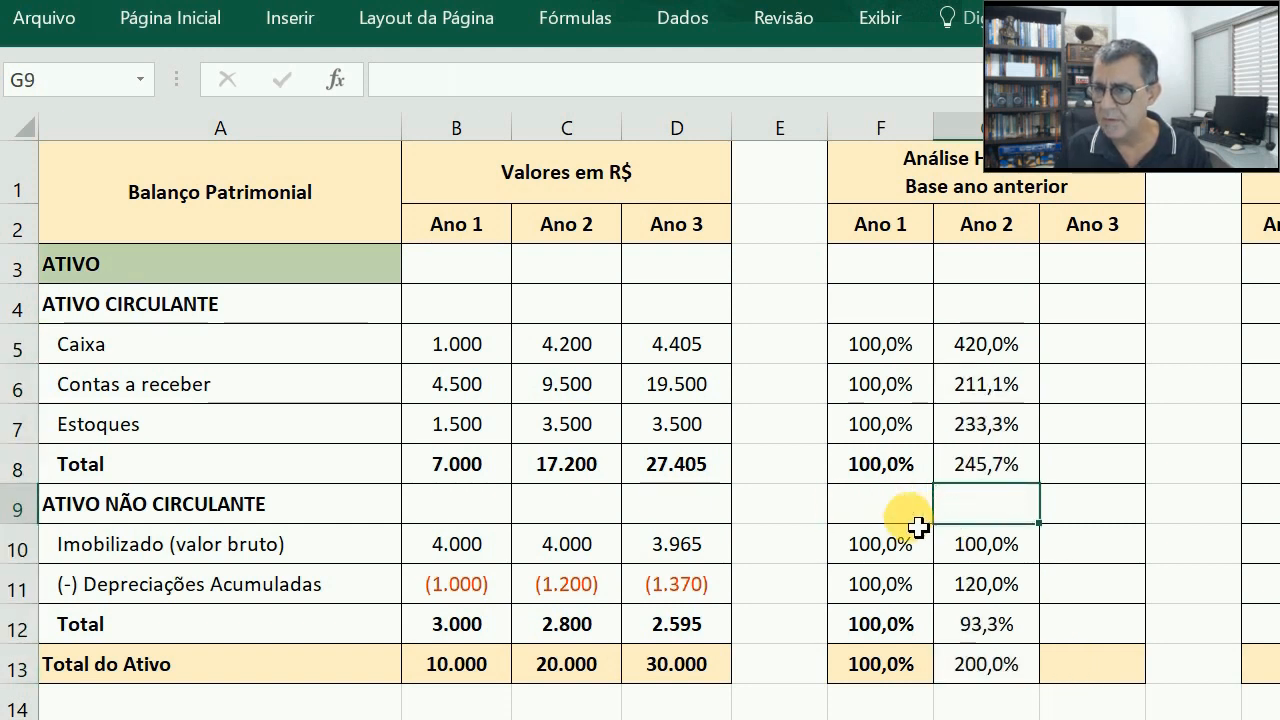
Step: Copy the formatting of the Ano 1 cells F5:F13 onto the Ano 2 cells G5:G13
drag(890, 347, 902, 667)
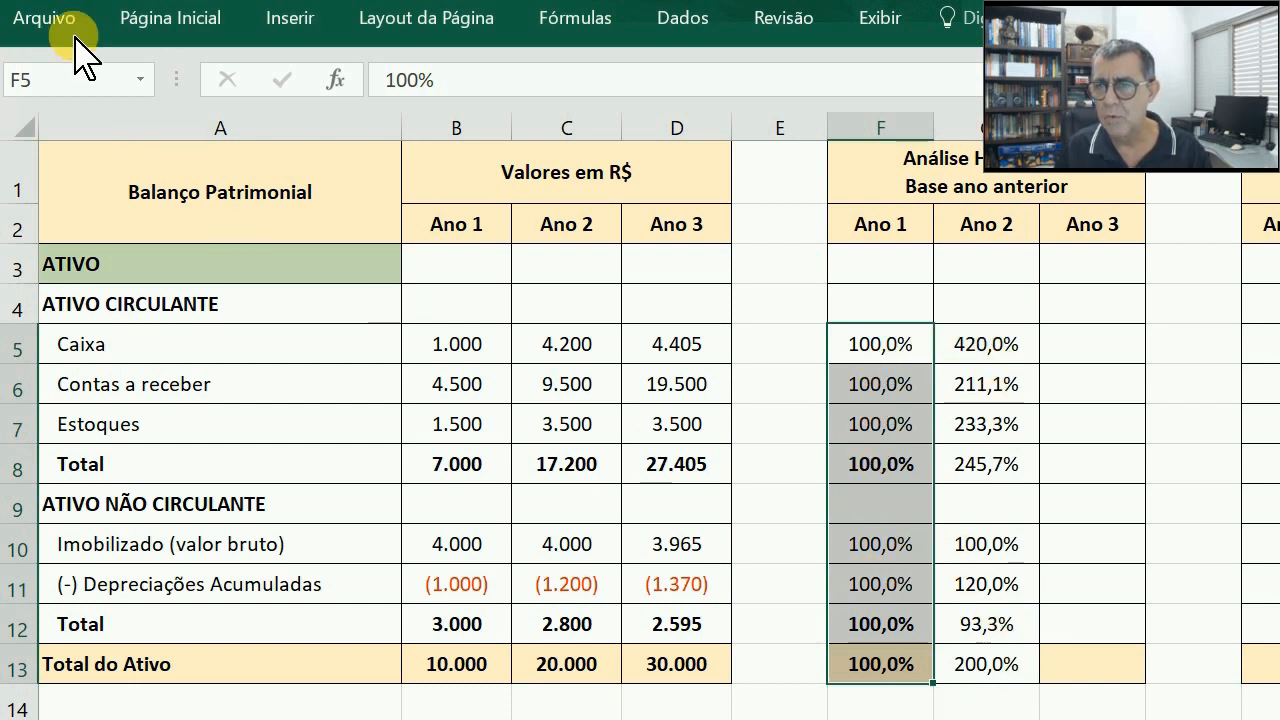
click(157, 28)
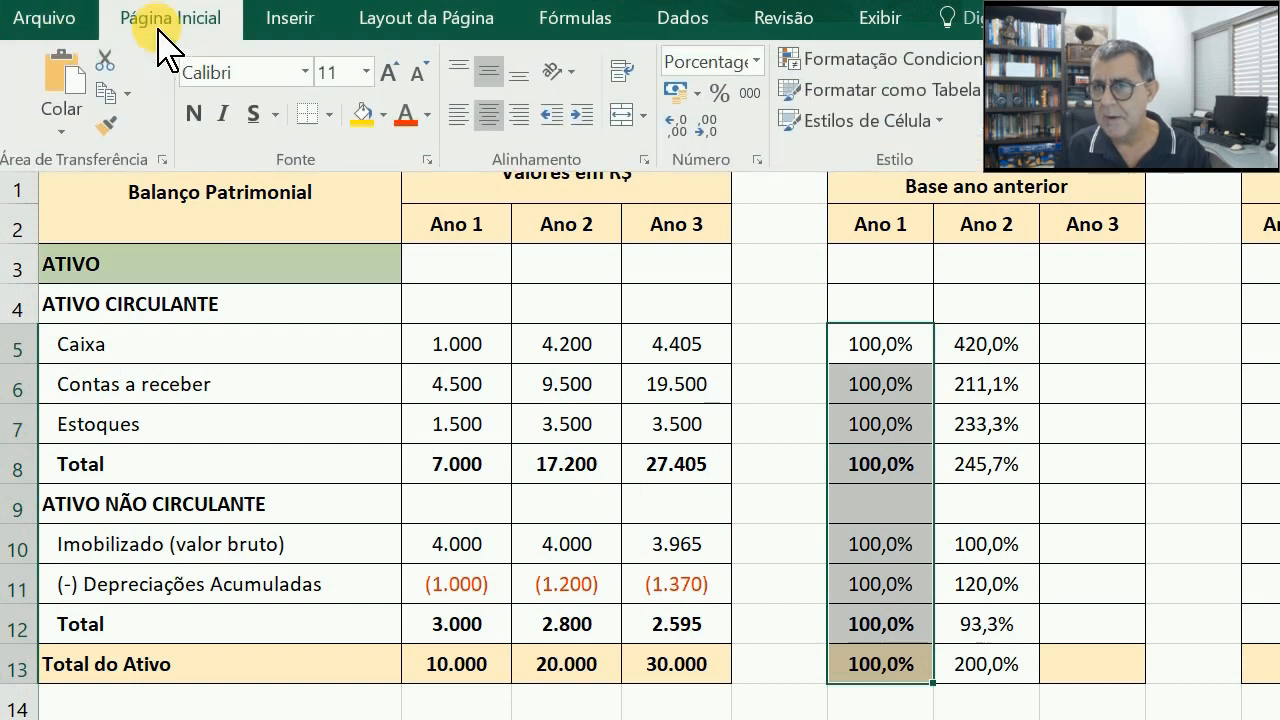
click(108, 126)
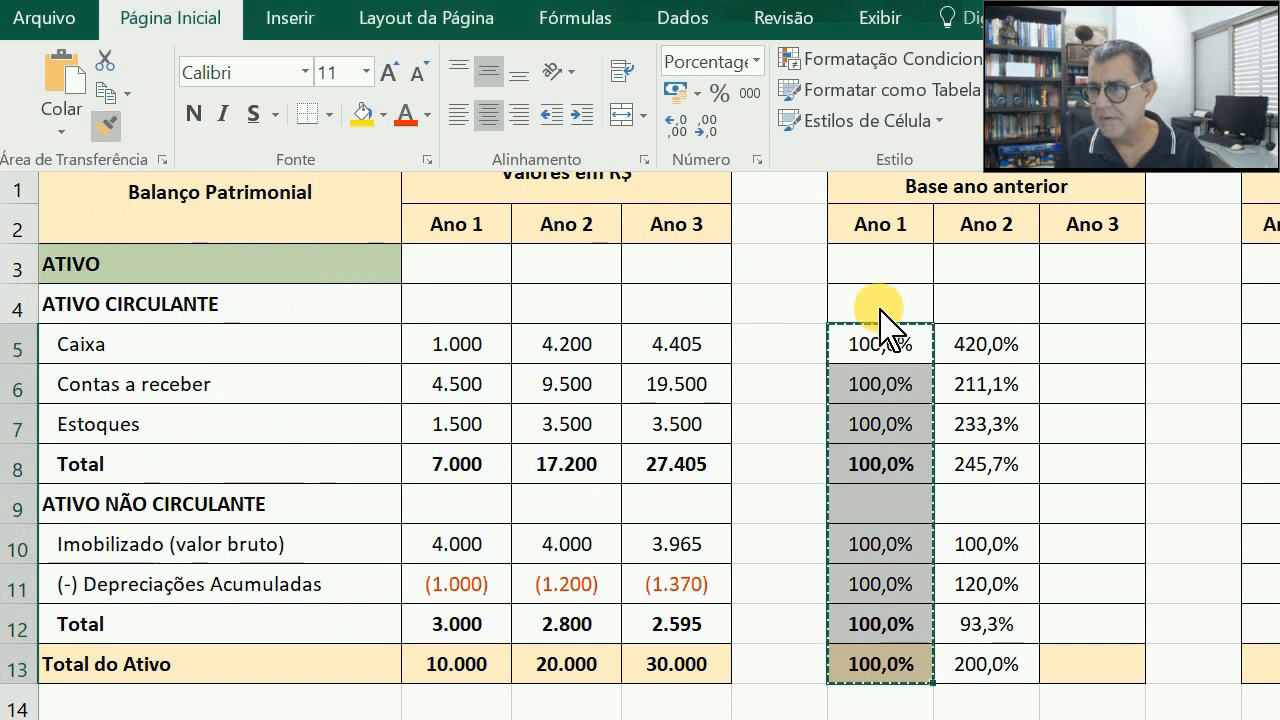
click(985, 345)
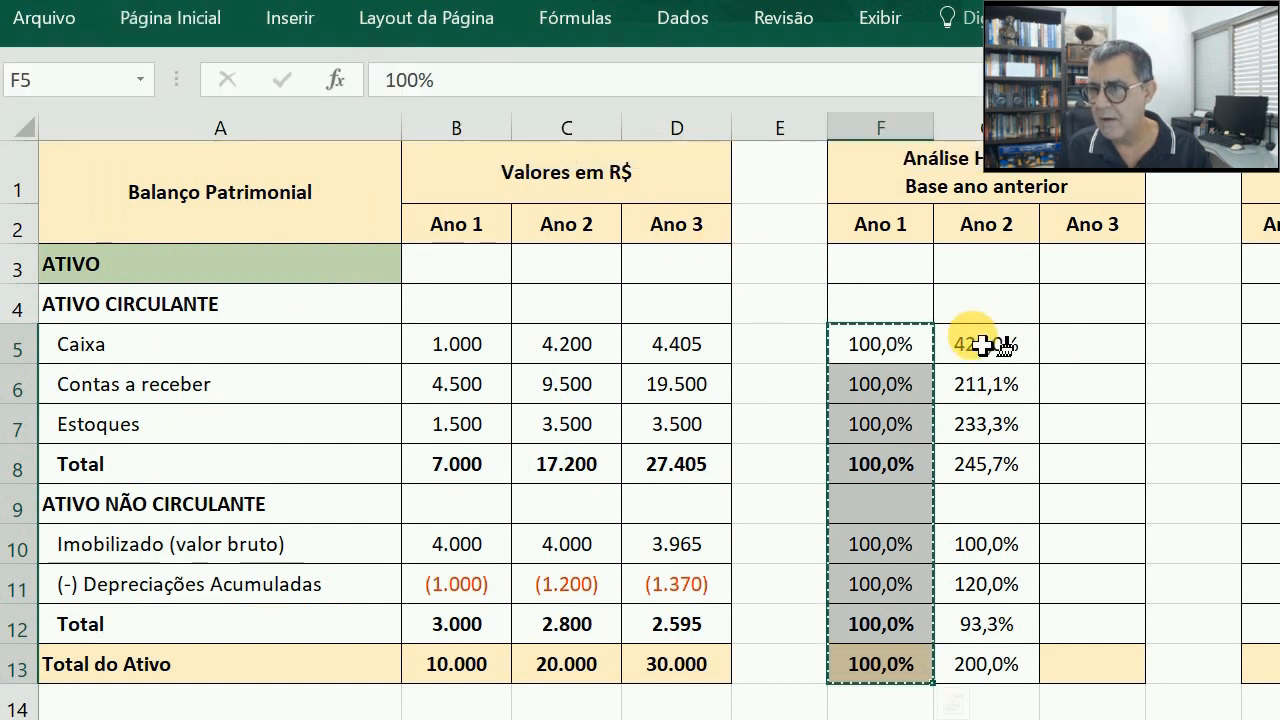
mouse_move(985, 348)
mouse_down()
mouse_move(1014, 603)
mouse_move(1007, 666)
mouse_up()
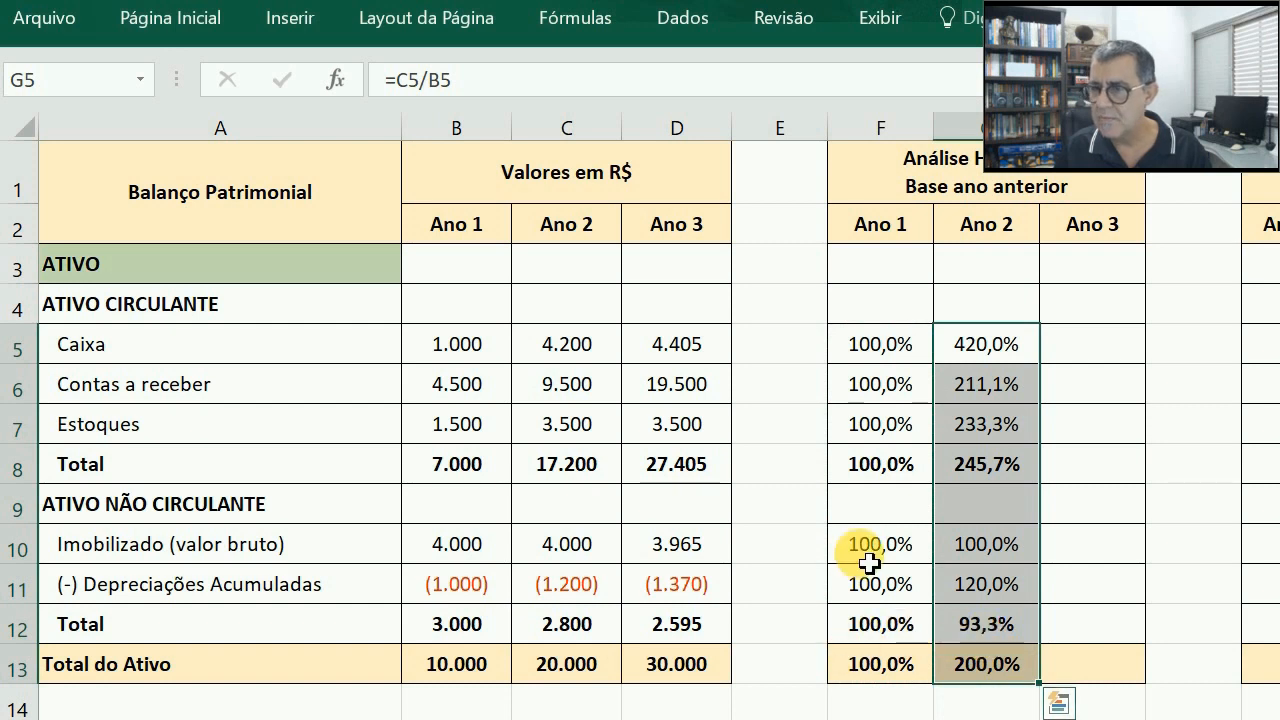
Step: Extend the Ano 2 formulas in G5:G13 across to the Ano 3 column and check the Caixa formulas
key(Left)
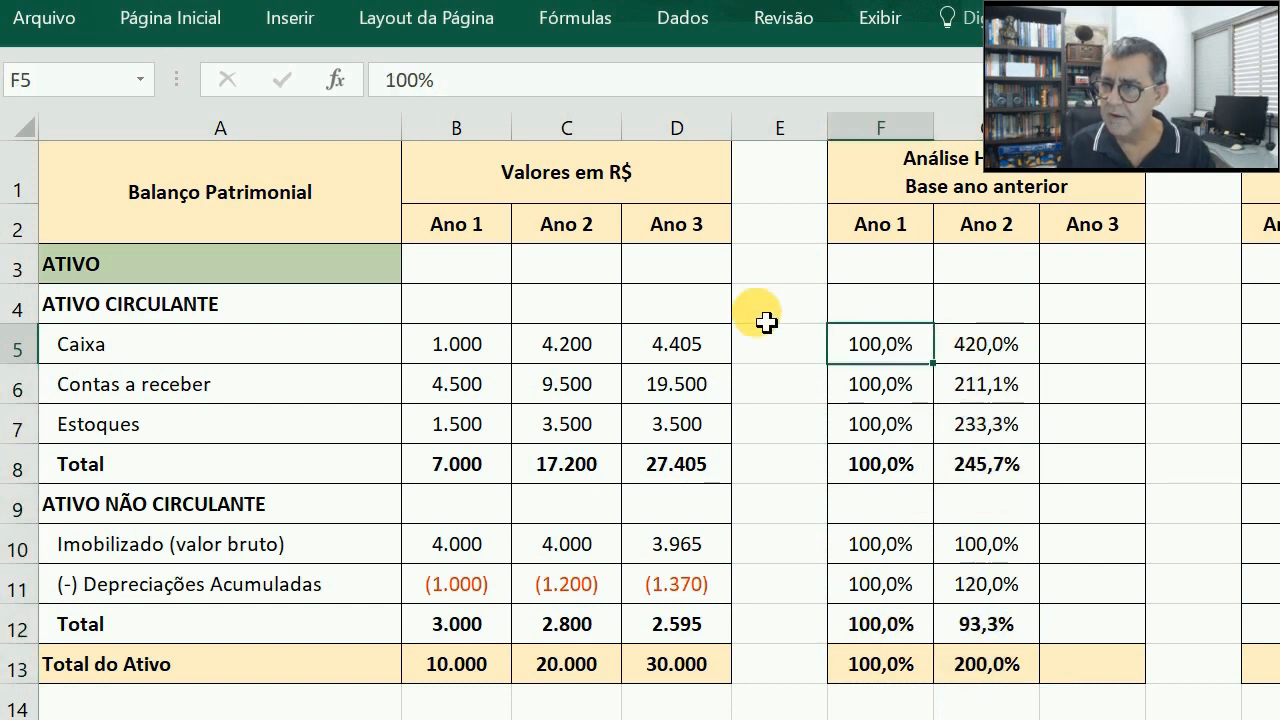
key(Right)
drag(1000, 340, 1138, 698)
click(816, 344)
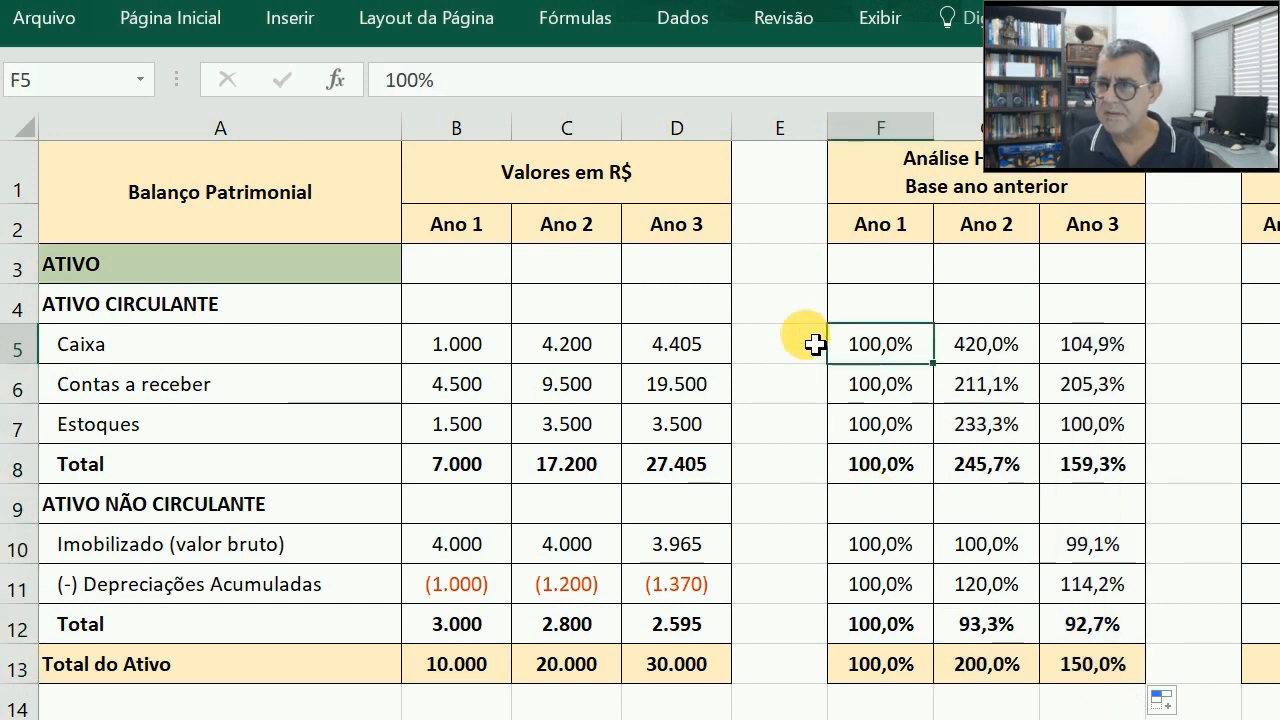
key(Right)
key(Left)
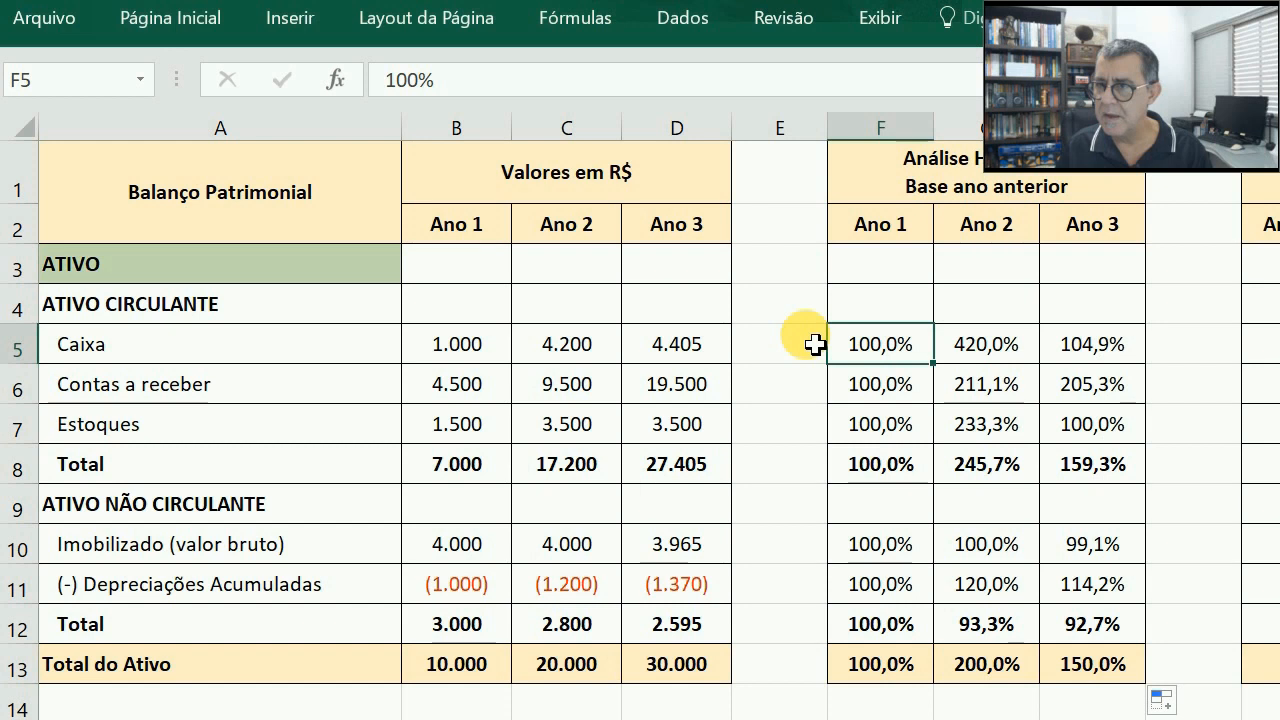
key(Right)
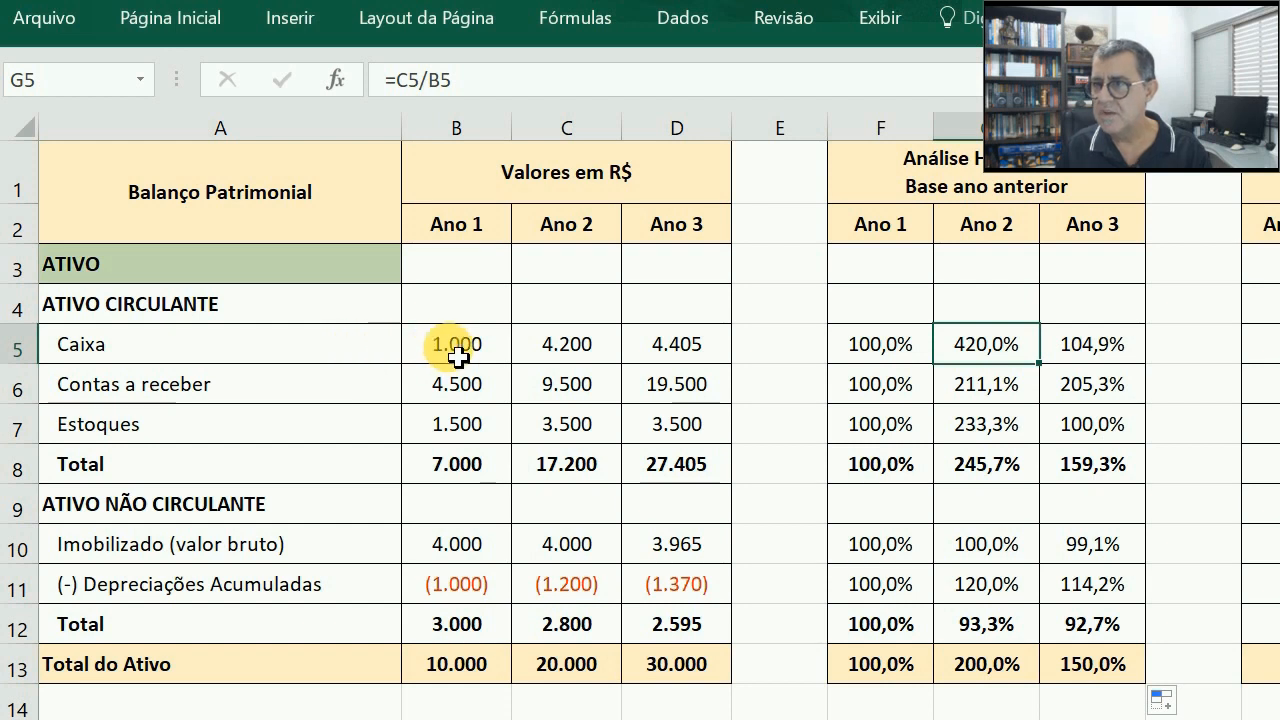
key(Right)
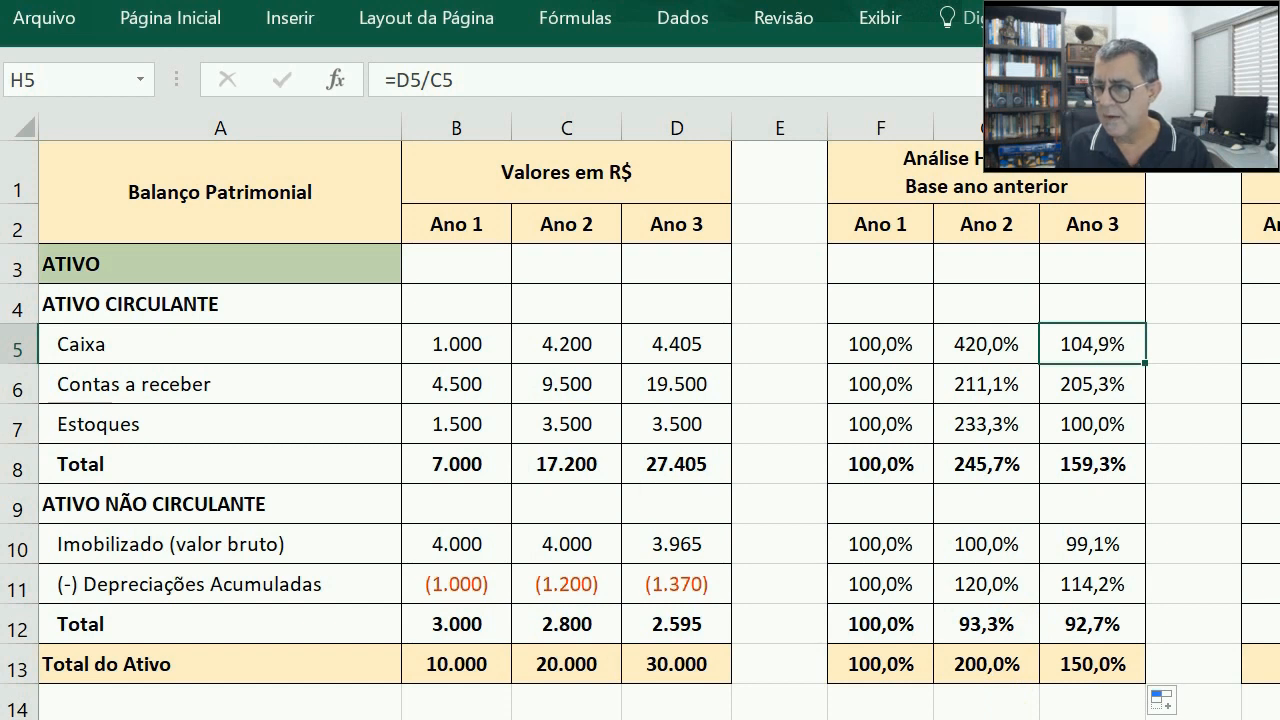
Step: Enter 100% as the Ano 1 index for the liability items from Fornecedores to Contas a pagar (F17:F20)
click(1200, 718)
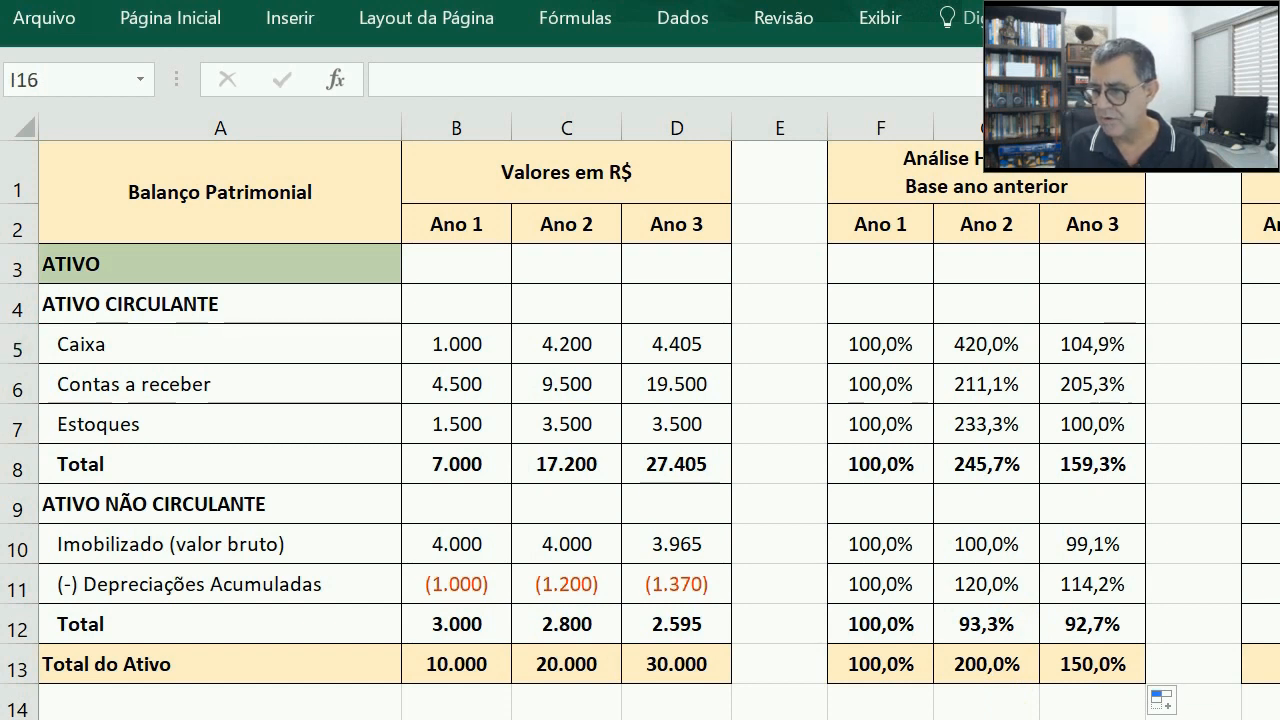
scroll(640, 430, down, 3)
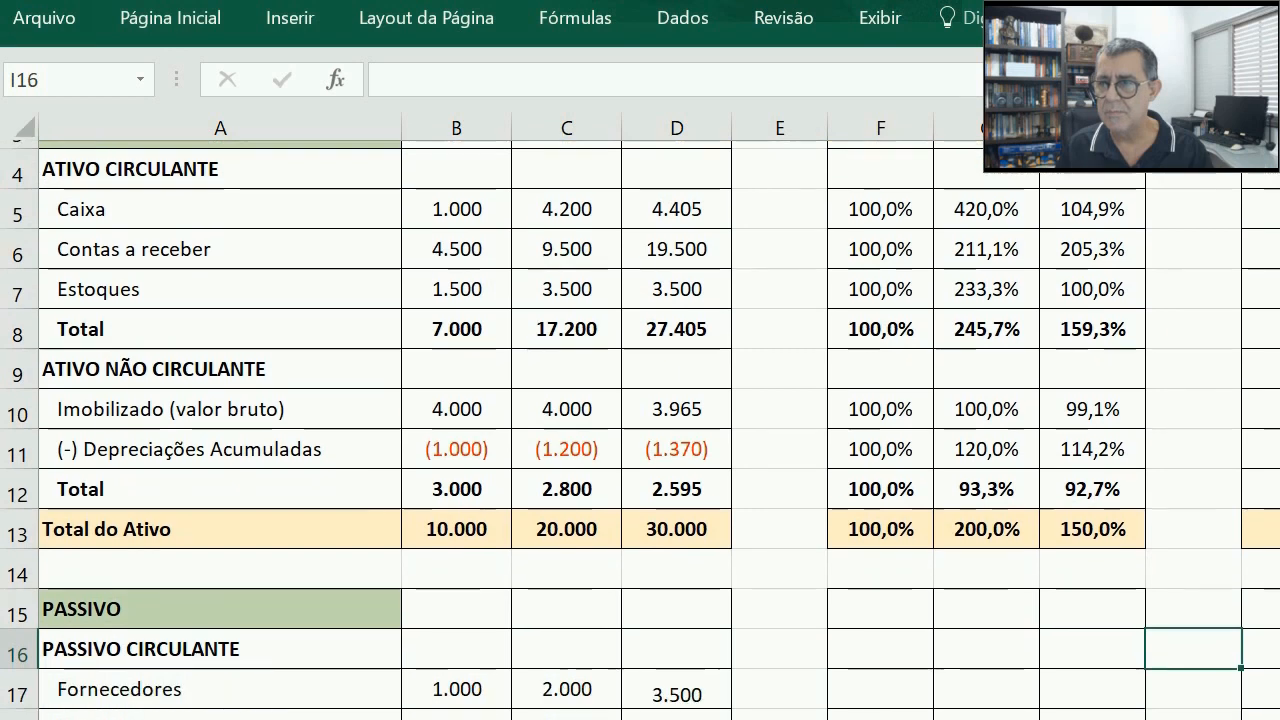
scroll(640, 430, down, 3)
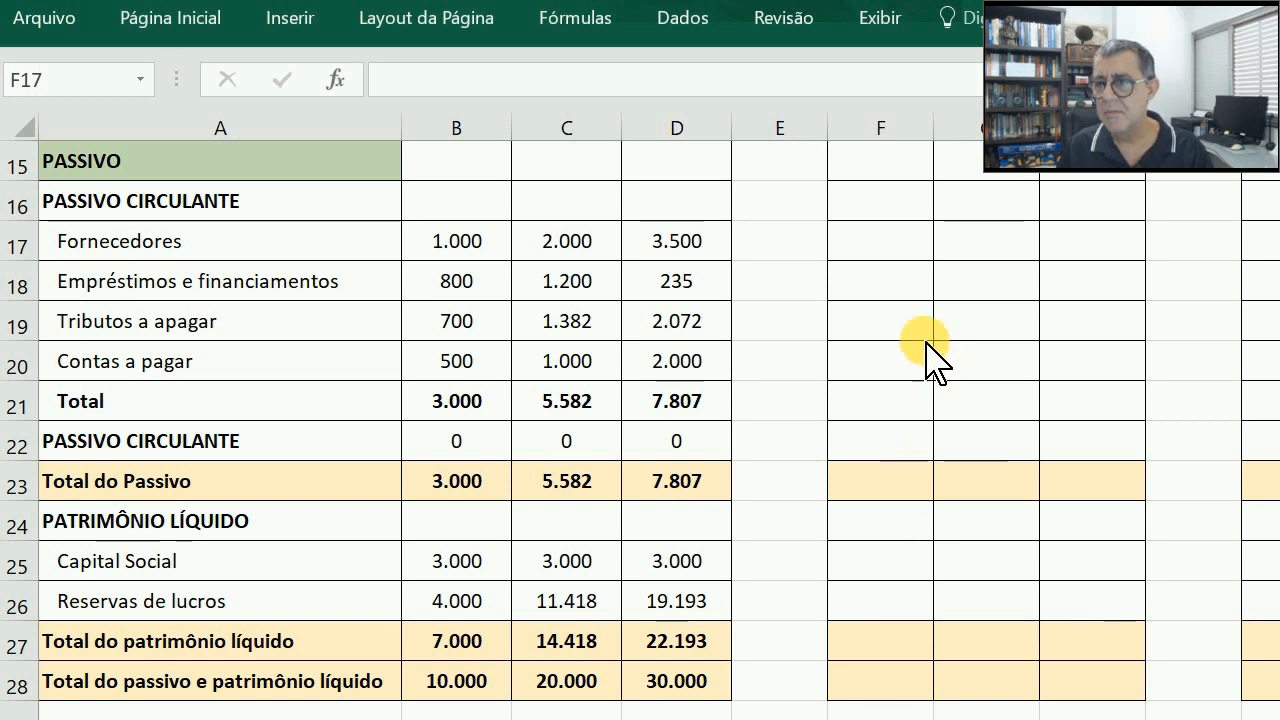
click(888, 259)
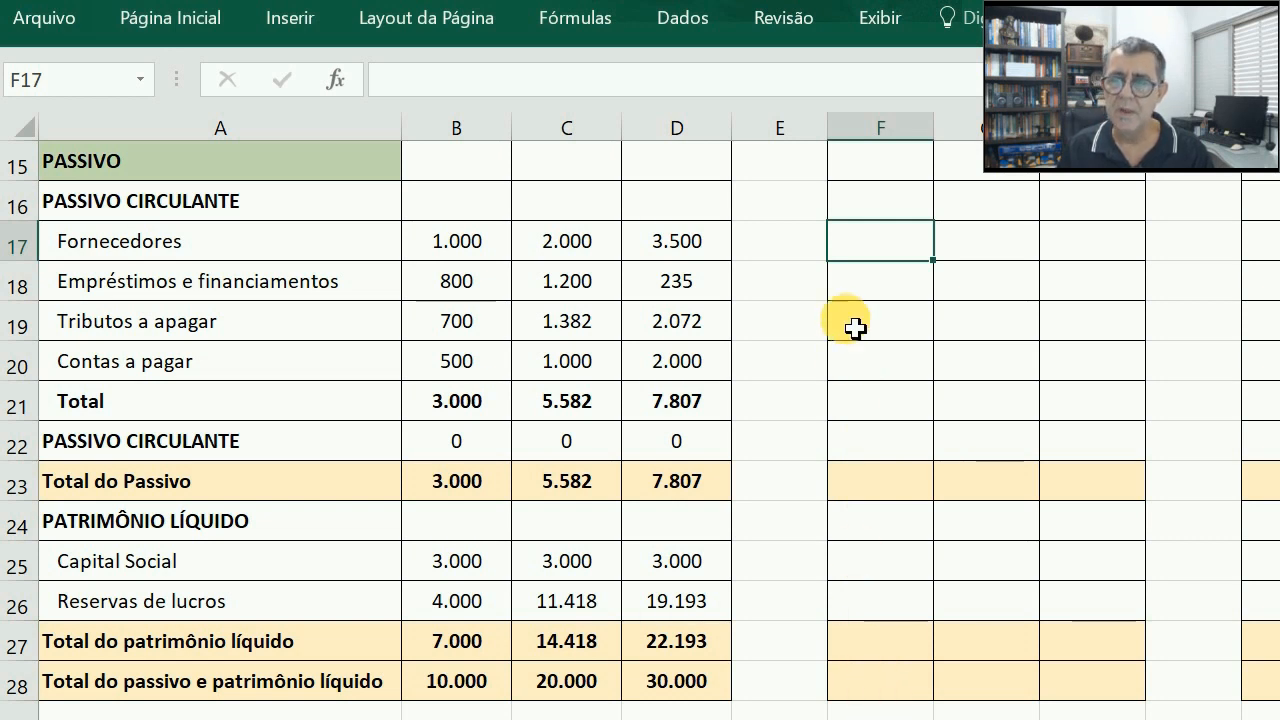
text(10)
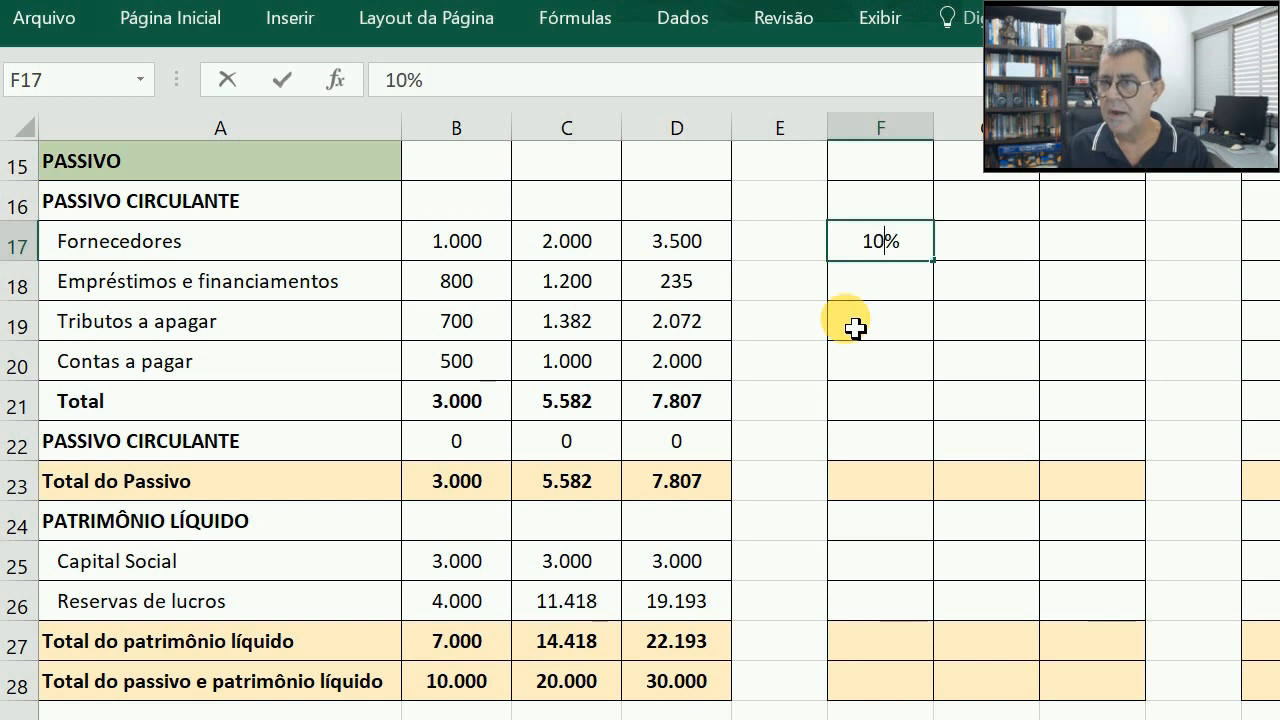
text(0)
key(Return)
text(100)
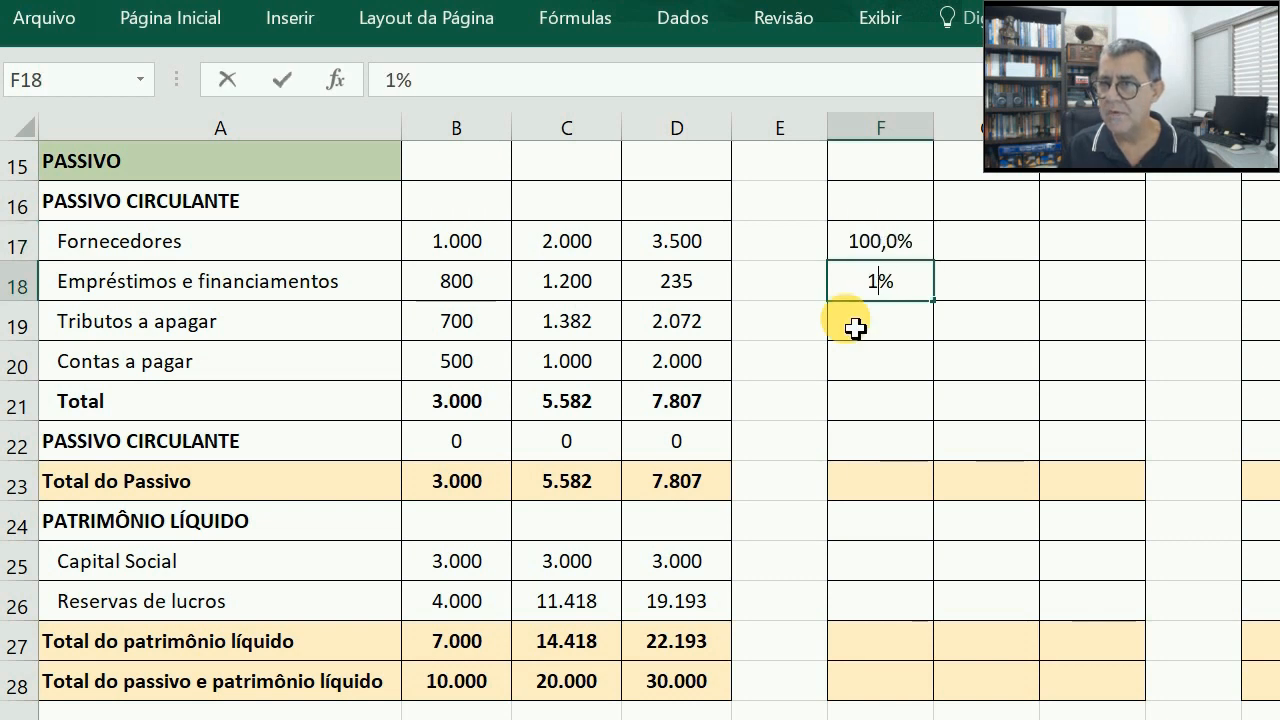
key(Return)
text(100)
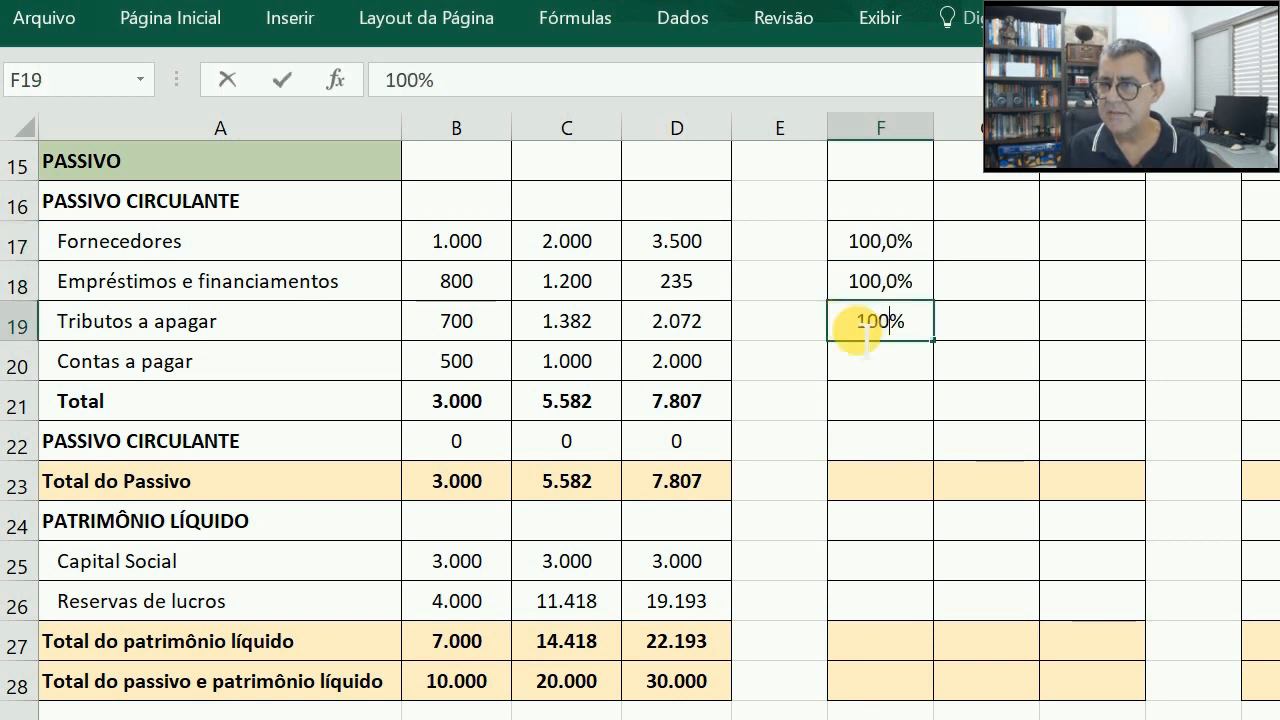
key(Return)
text(100)
key(Return)
Step: Enter 100% in Ano 1 for the current liabilities Total, the second PASSIVO CIRCULANTE row and Total do Passivo (F21:F23)
text(100)
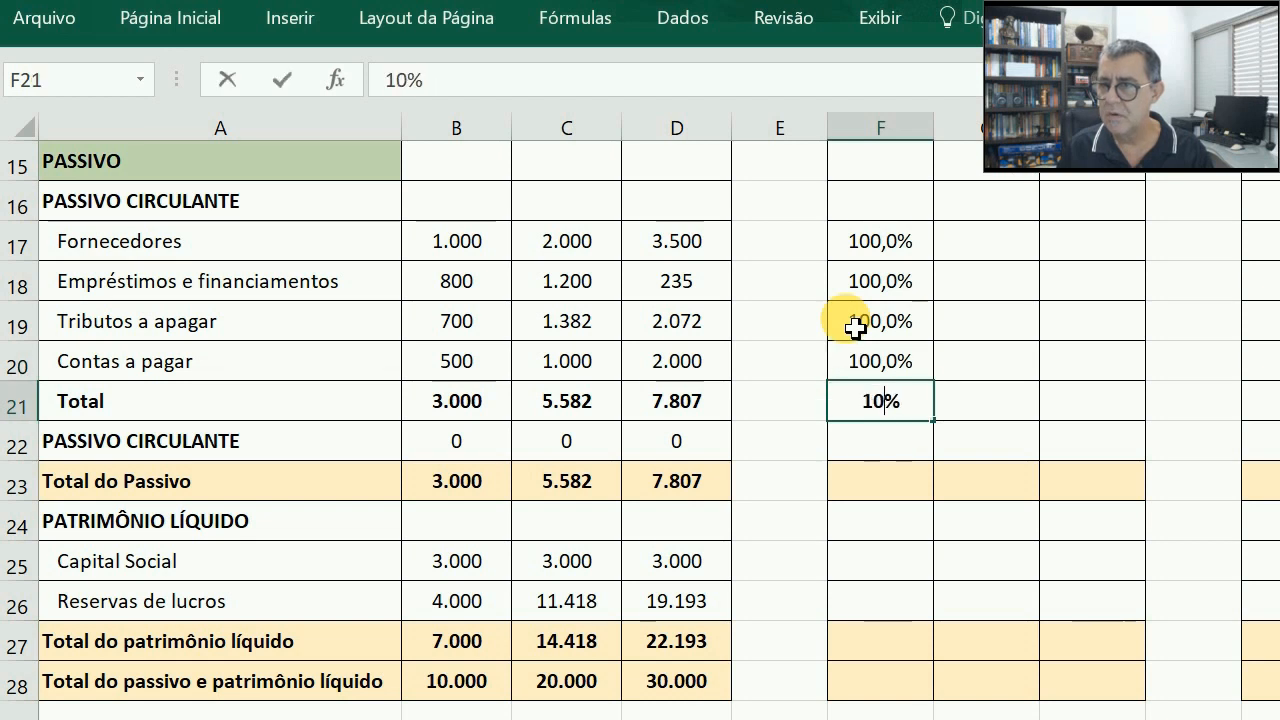
key(Return)
text(100)
key(Return)
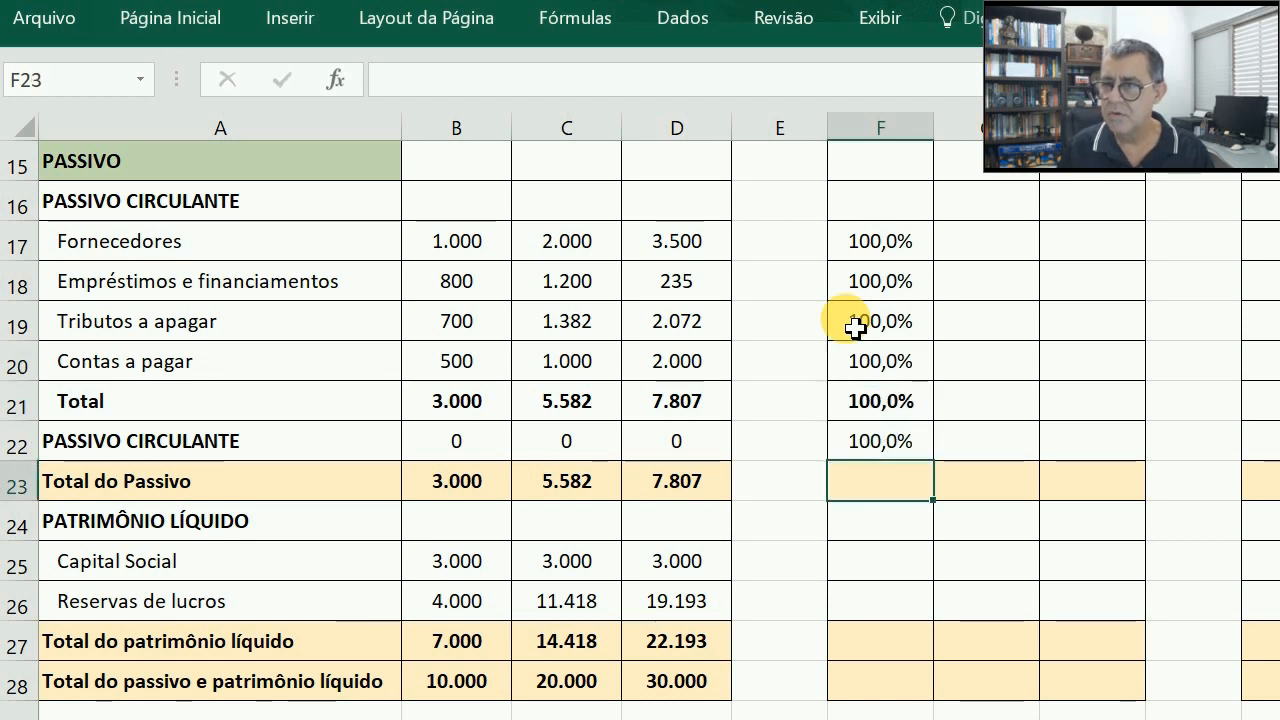
text(10)
key(Return)
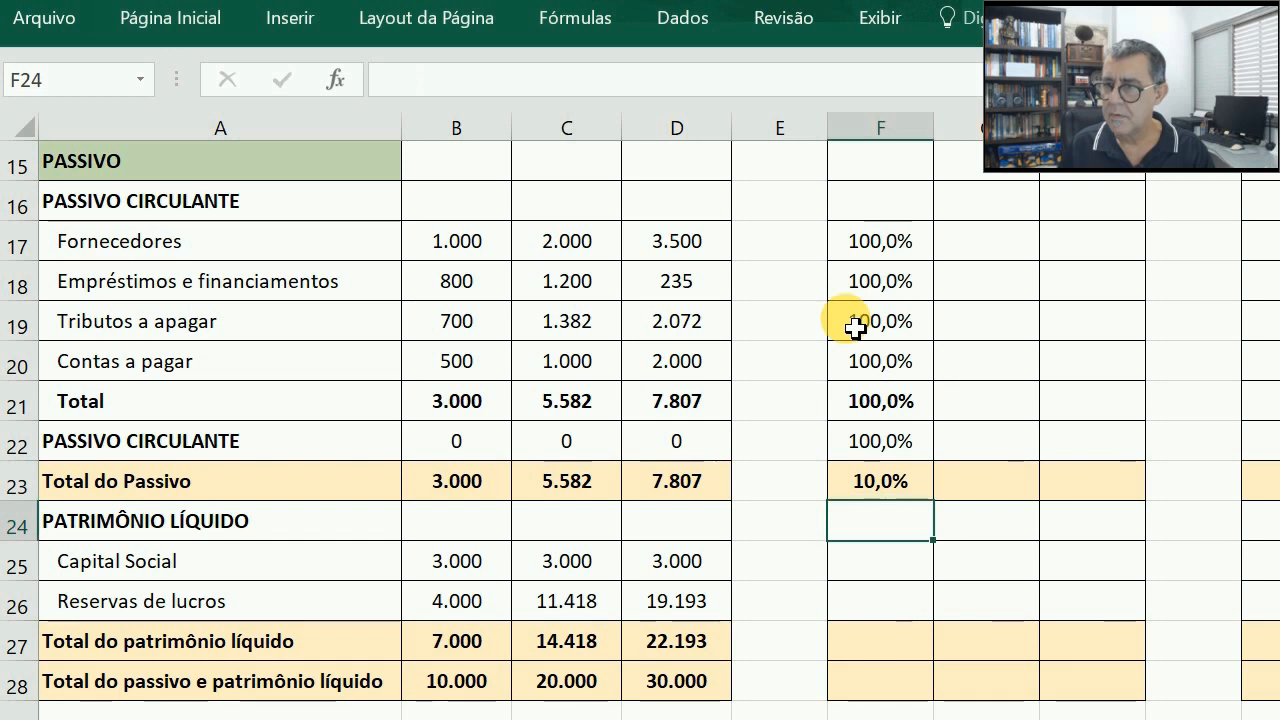
key(Up)
text(100)
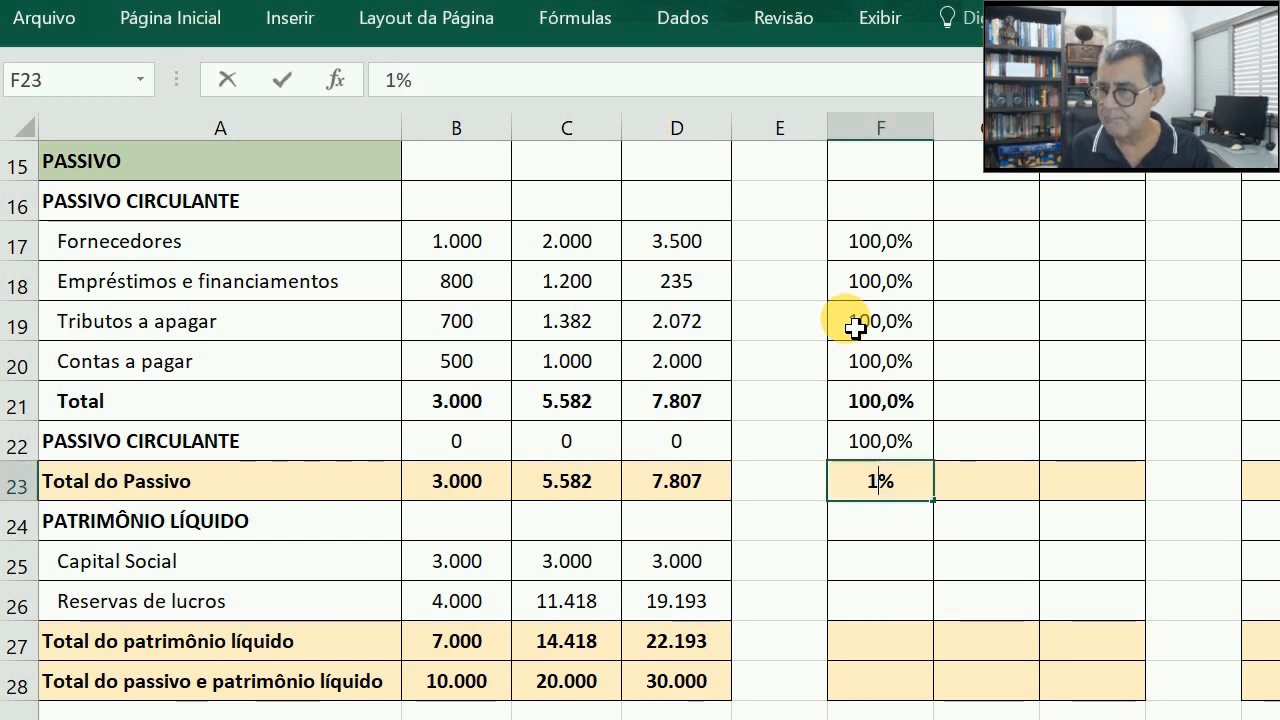
key(Return)
Step: Enter 100% in Ano 1 from Capital Social down to Total do passivo e patrimônio líquido (F25:F28)
key(Down)
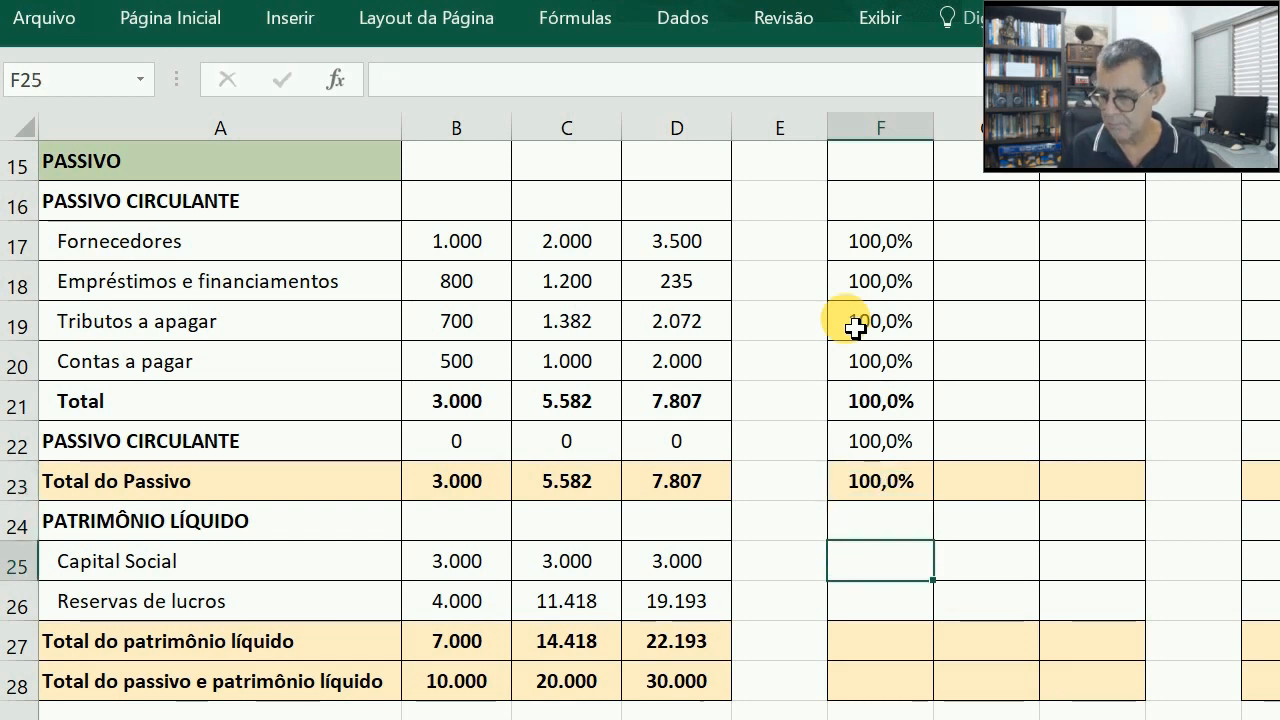
text(100)
key(Return)
text(100)
key(Return)
text(100)
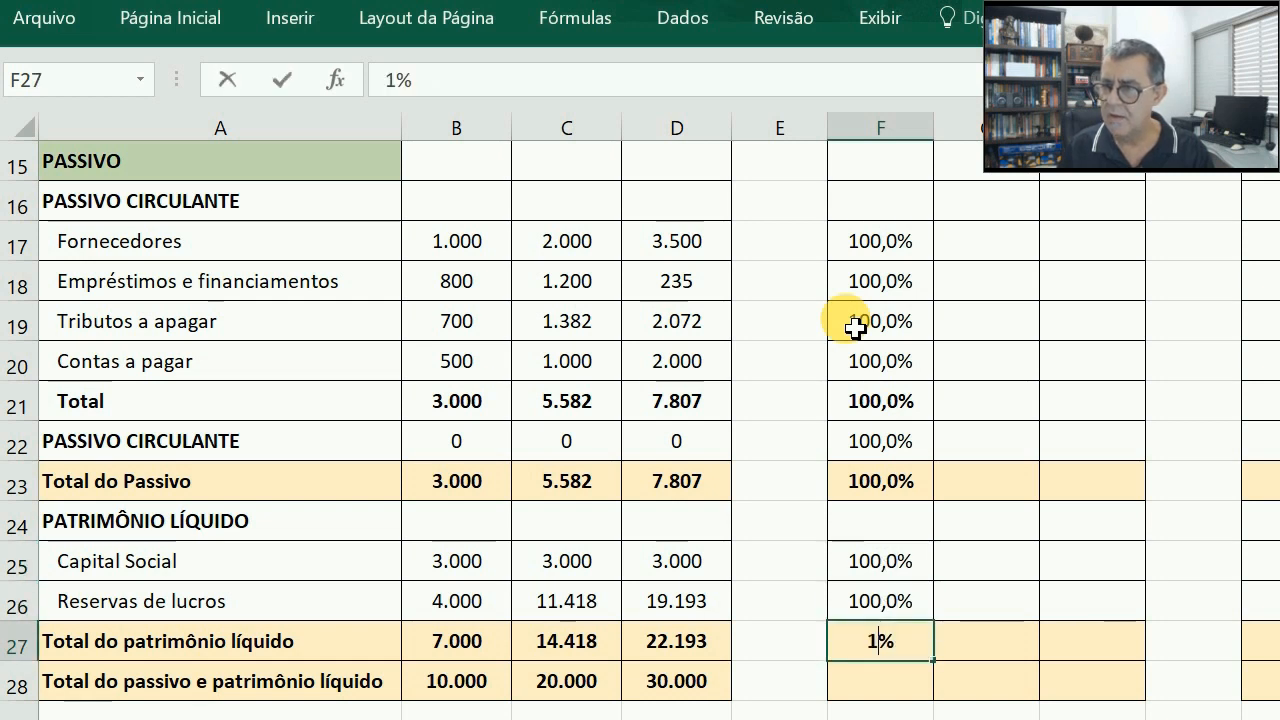
key(Return)
text(100)
key(Return)
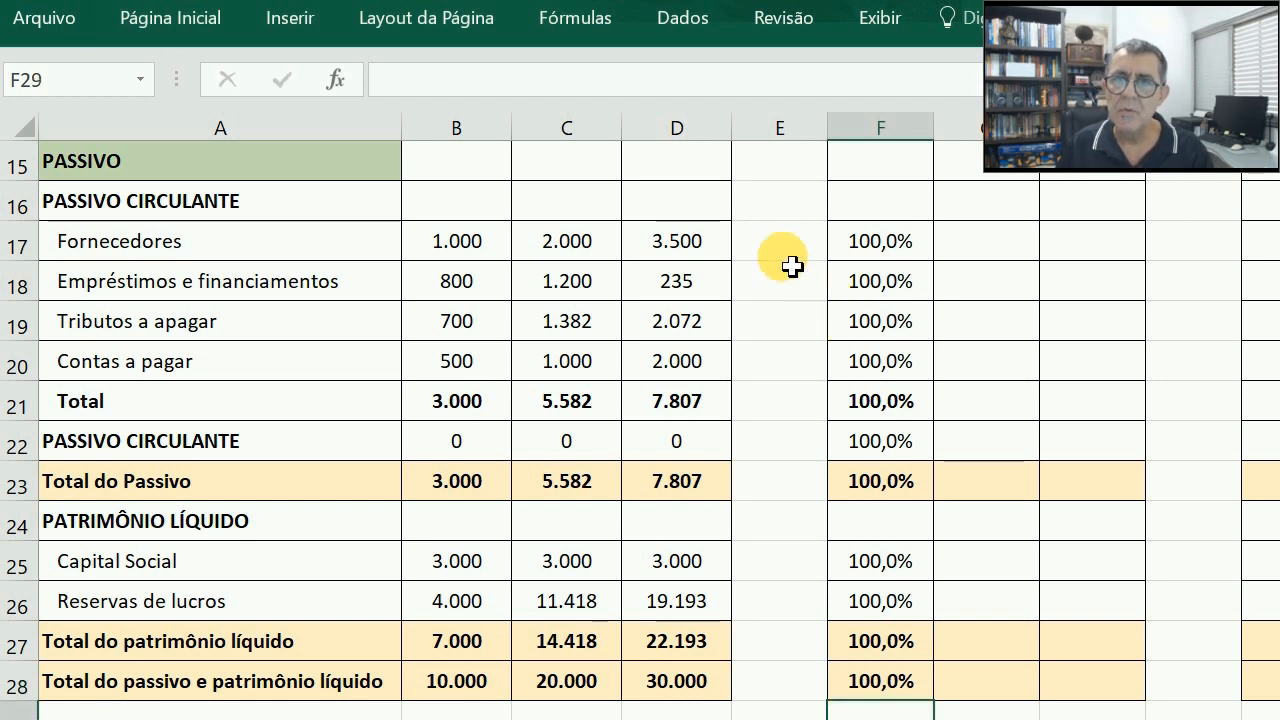
Step: Calculate the Ano 2 index for Fornecedores in G17 with the formula =C17/B17
click(987, 254)
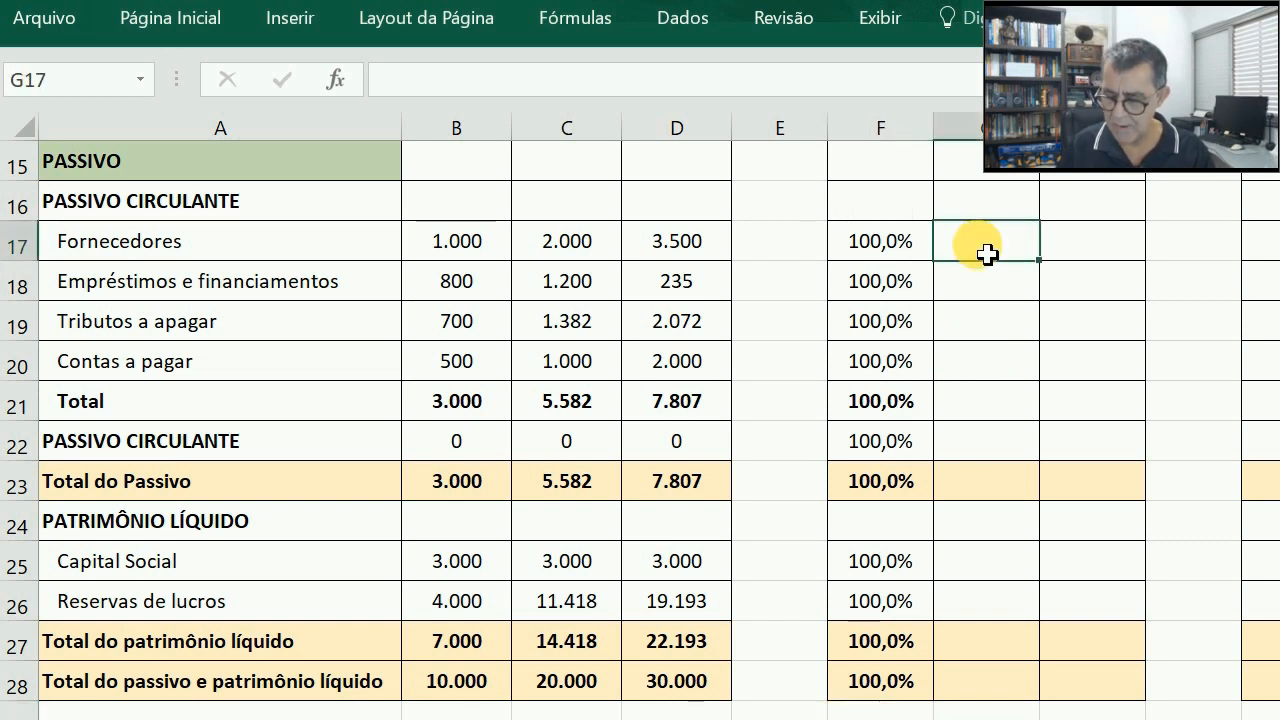
text(=)
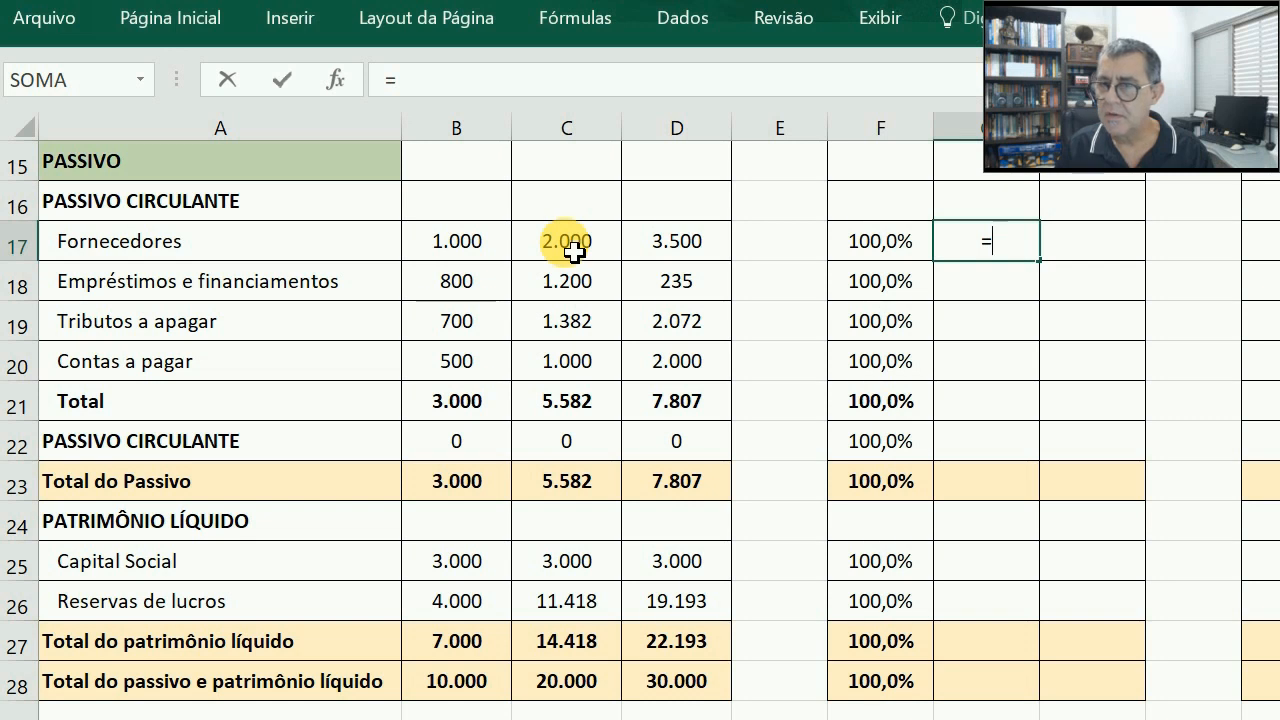
click(573, 251)
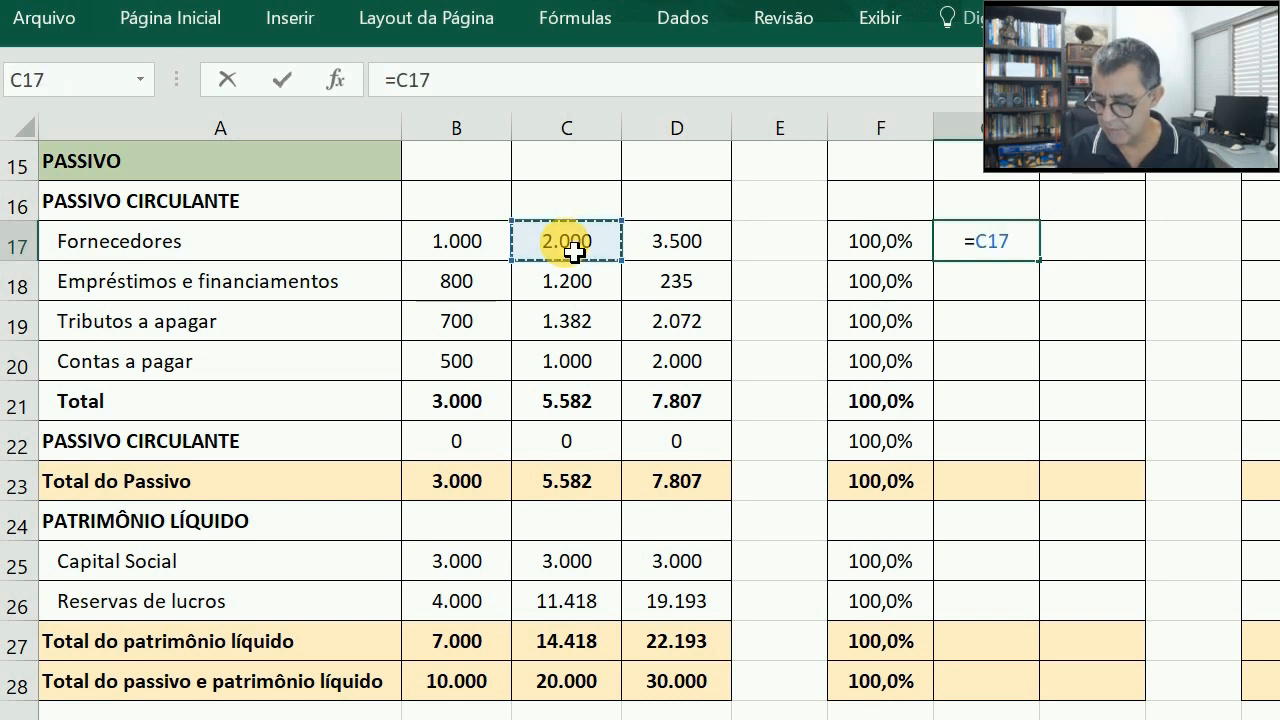
text(/)
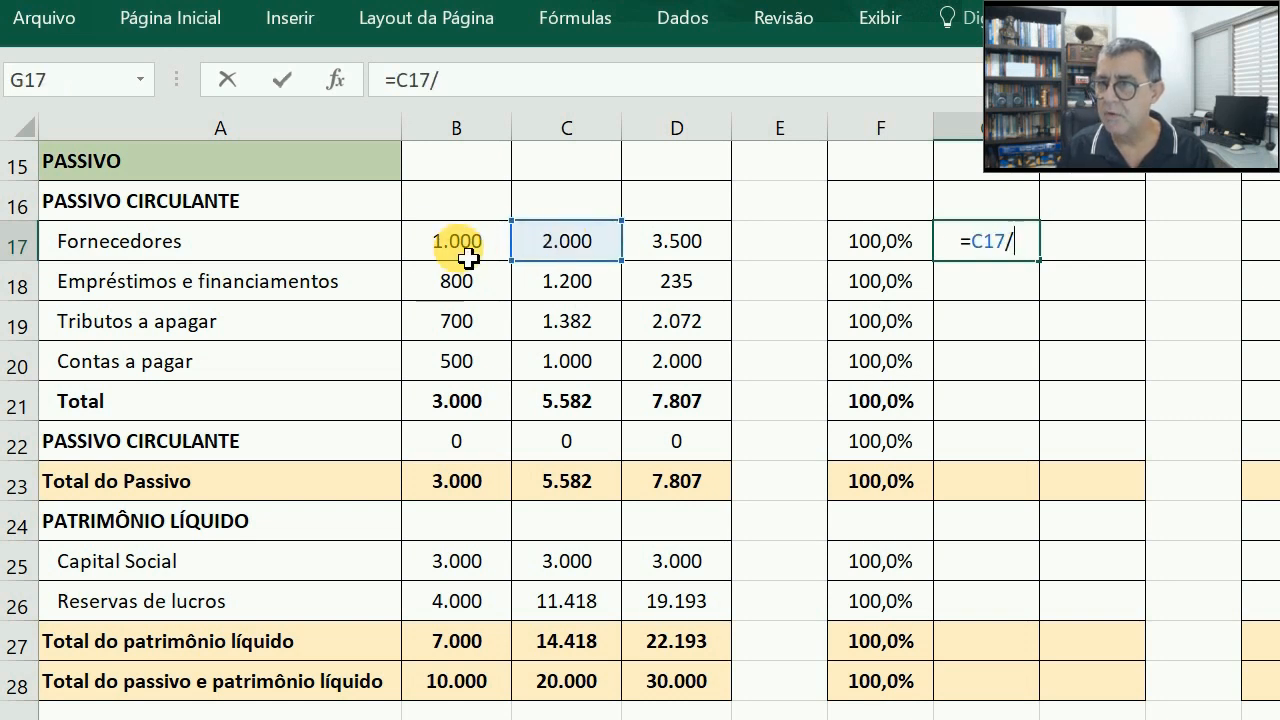
click(469, 258)
key(Return)
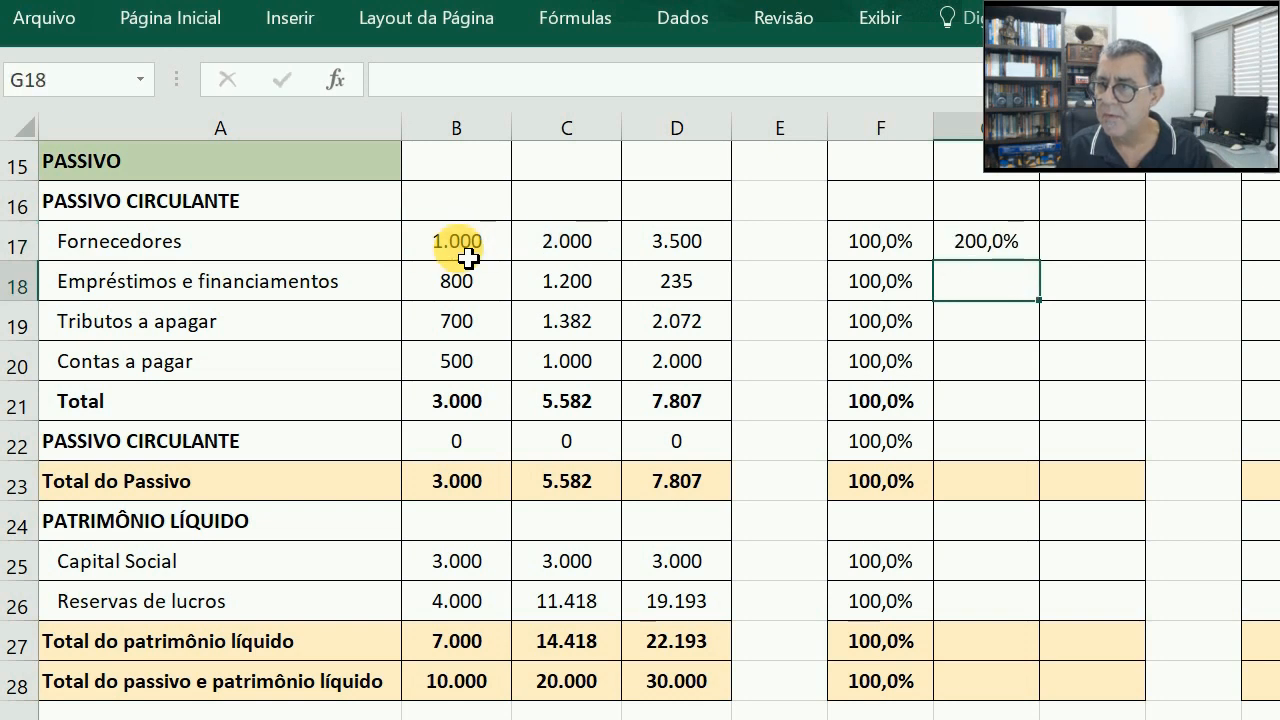
Step: Fill the Fornecedores Ano 2 formula down to G28 and clear it from the PATRIMÔNIO LÍQUIDO heading row (G24)
key(Up)
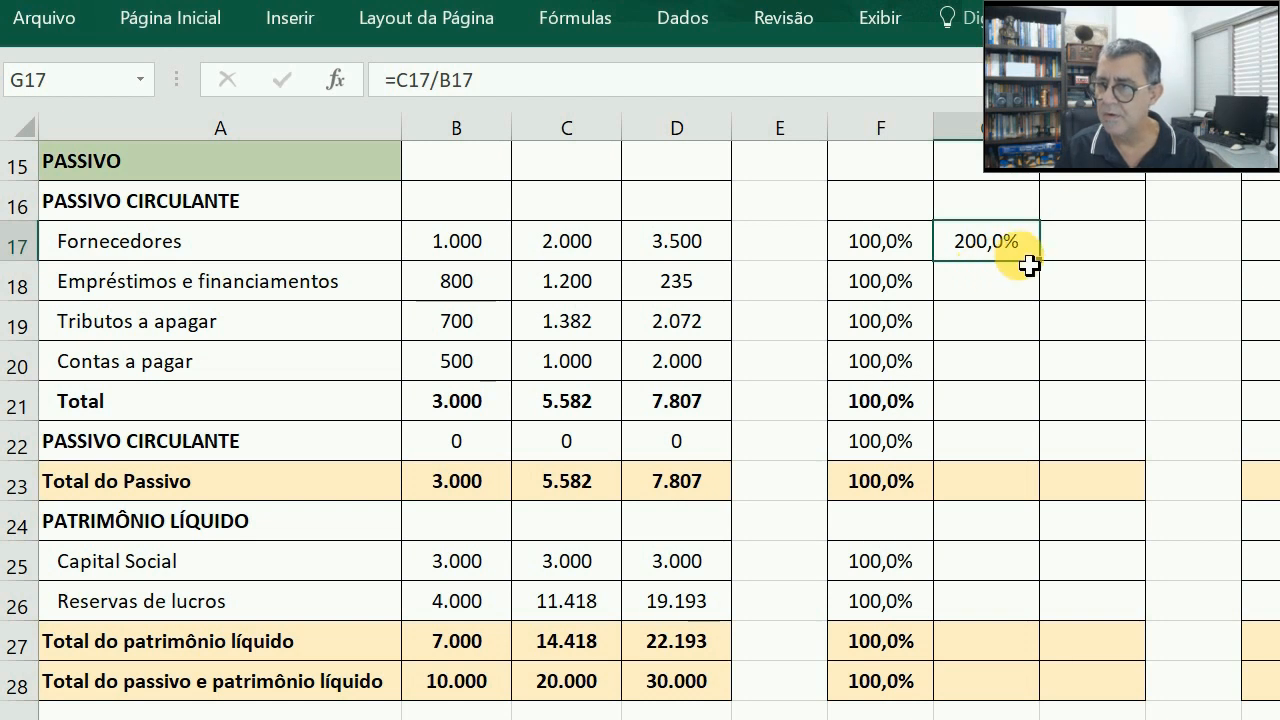
drag(1051, 270, 1052, 702)
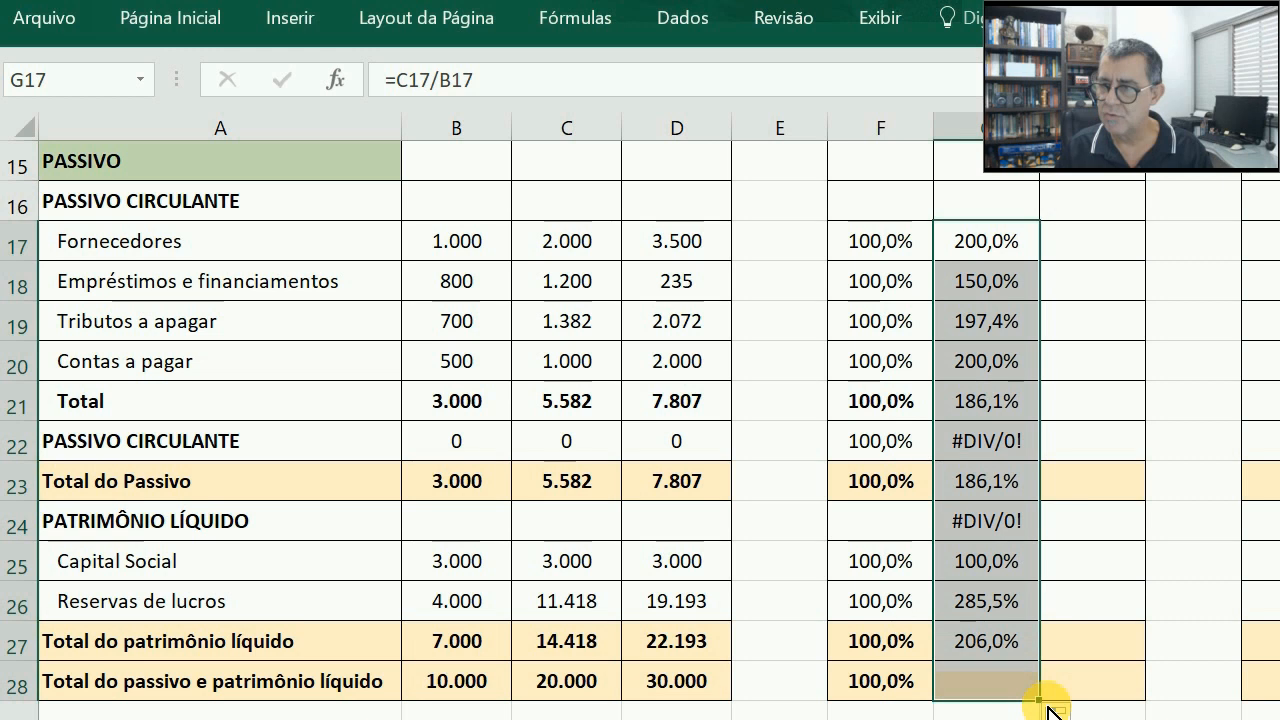
click(1008, 538)
key(Delete)
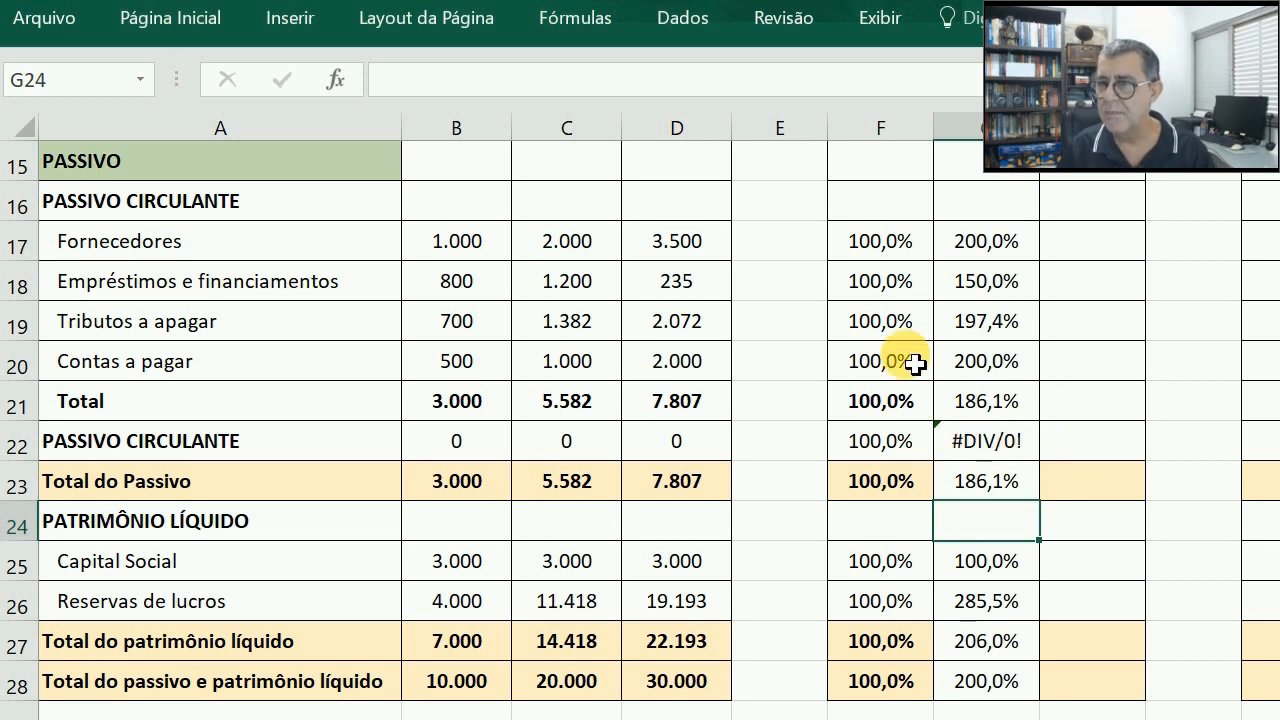
Step: Copy the formatting of the Ano 1 cells F17:F28 onto the Ano 2 cells G17:G28
drag(866, 249, 886, 677)
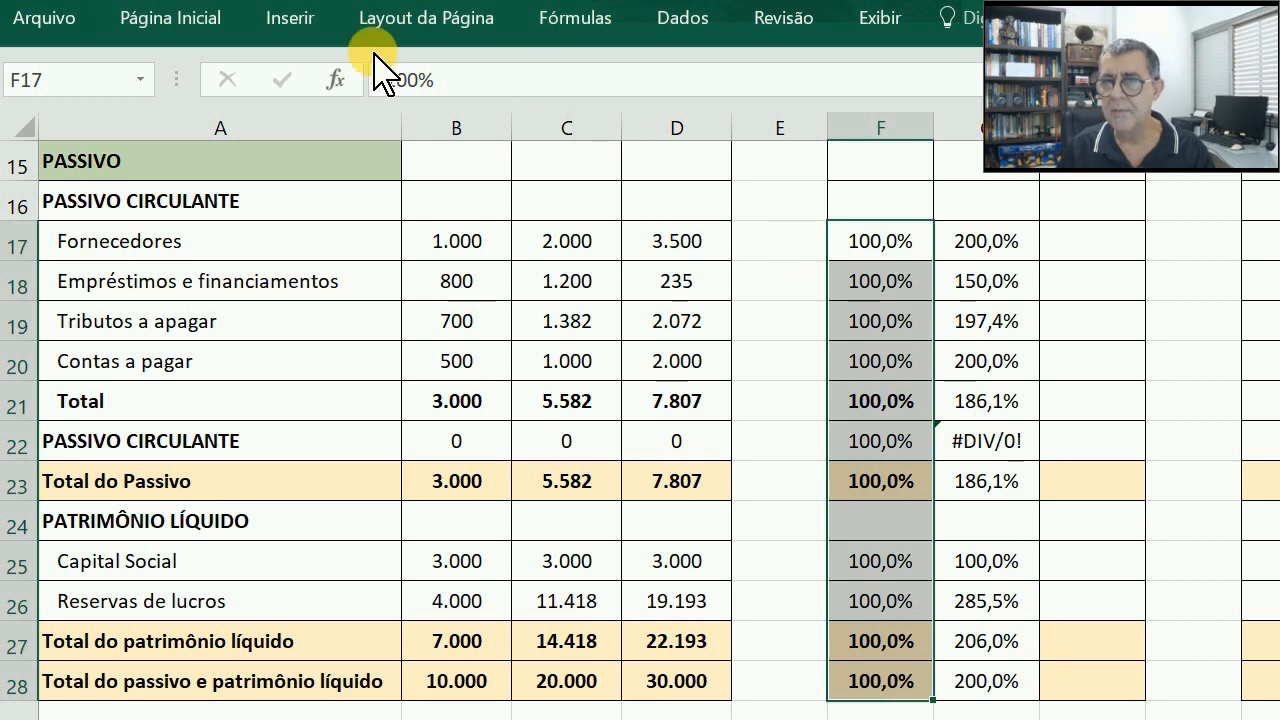
click(133, 25)
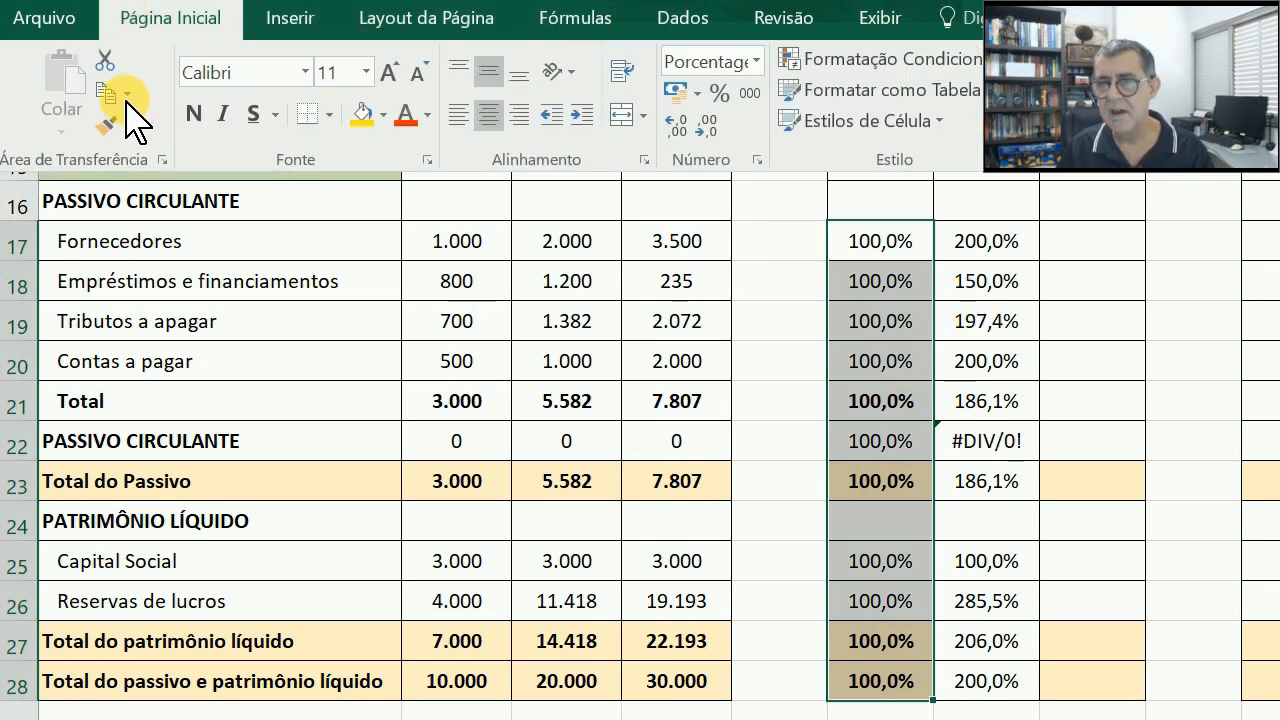
click(108, 127)
click(981, 245)
mouse_move(990, 241)
mouse_down()
mouse_move(980, 277)
mouse_move(1005, 695)
mouse_up()
key(Left)
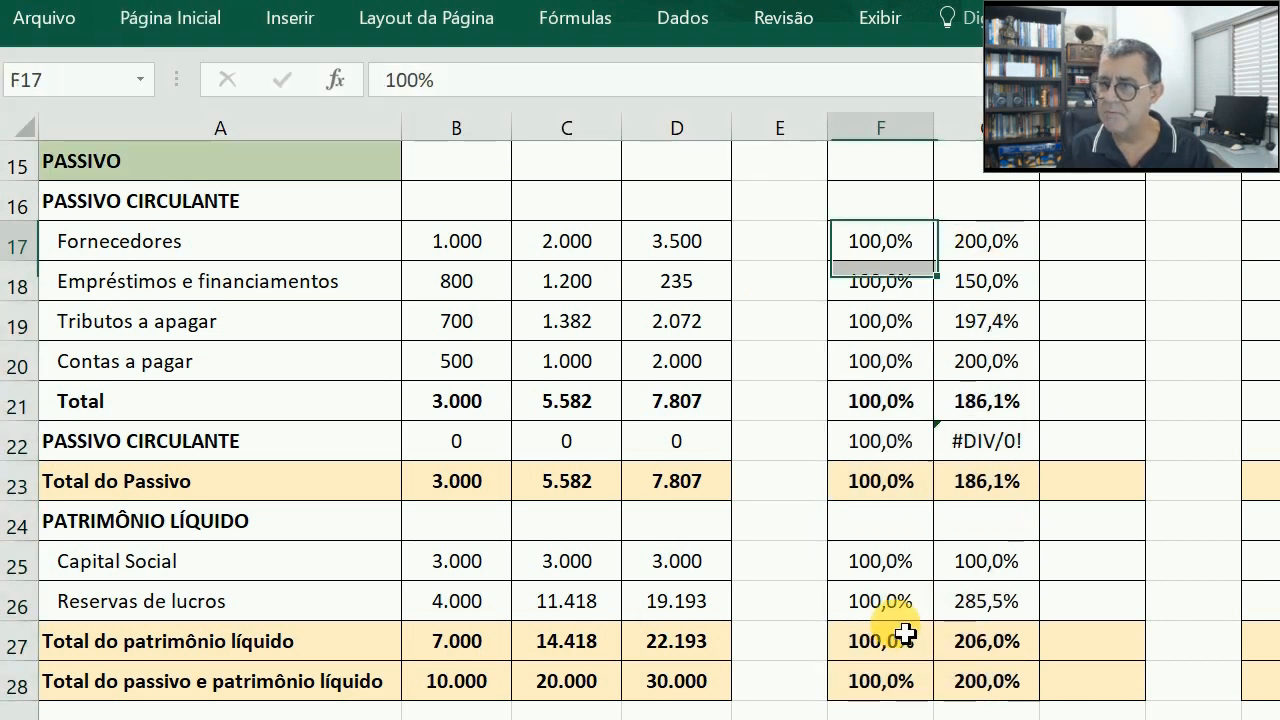
Step: Extend the Ano 2 formulas in G17:G28 across to the Ano 3 column
click(986, 241)
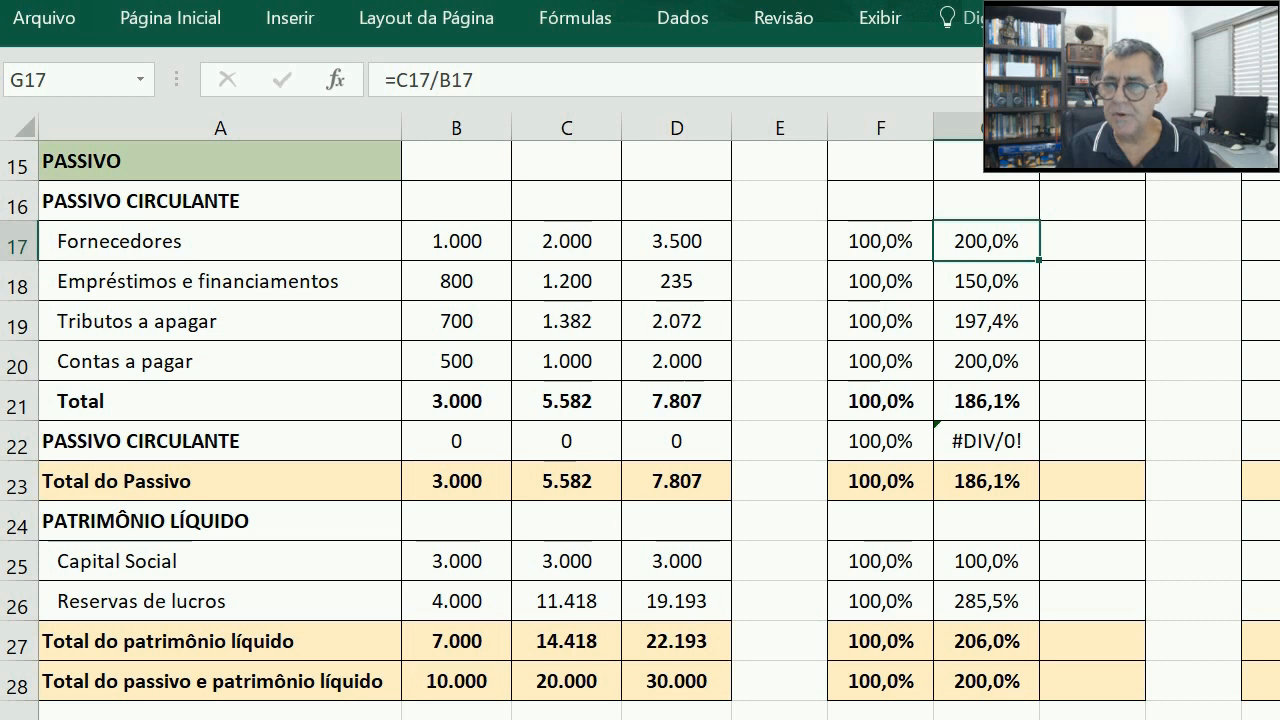
mouse_move(987, 258)
mouse_down()
mouse_move(977, 451)
mouse_move(1006, 686)
mouse_move(1133, 710)
mouse_up()
drag(1125, 692, 1130, 704)
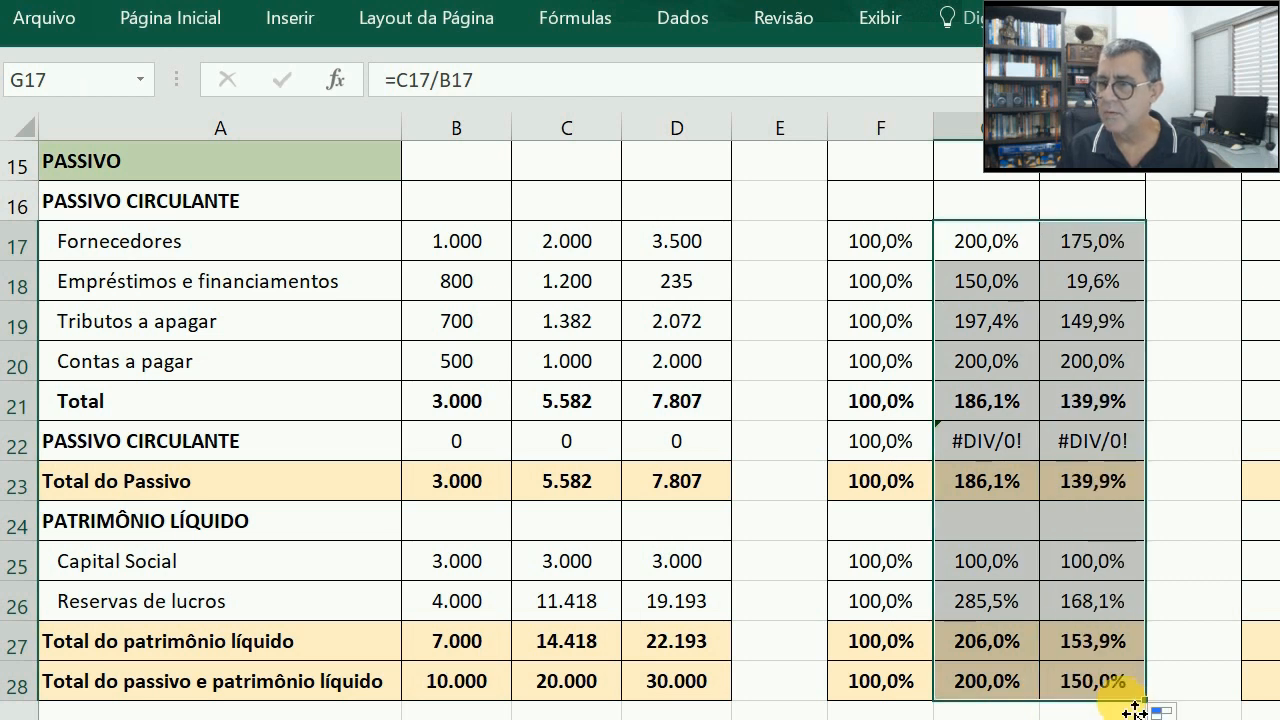
Step: Check the year-over-year index formulas for Fornecedores and Empréstimos e financiamentos across the three years
key(Left)
key(Right)
key(Right)
key(Left)
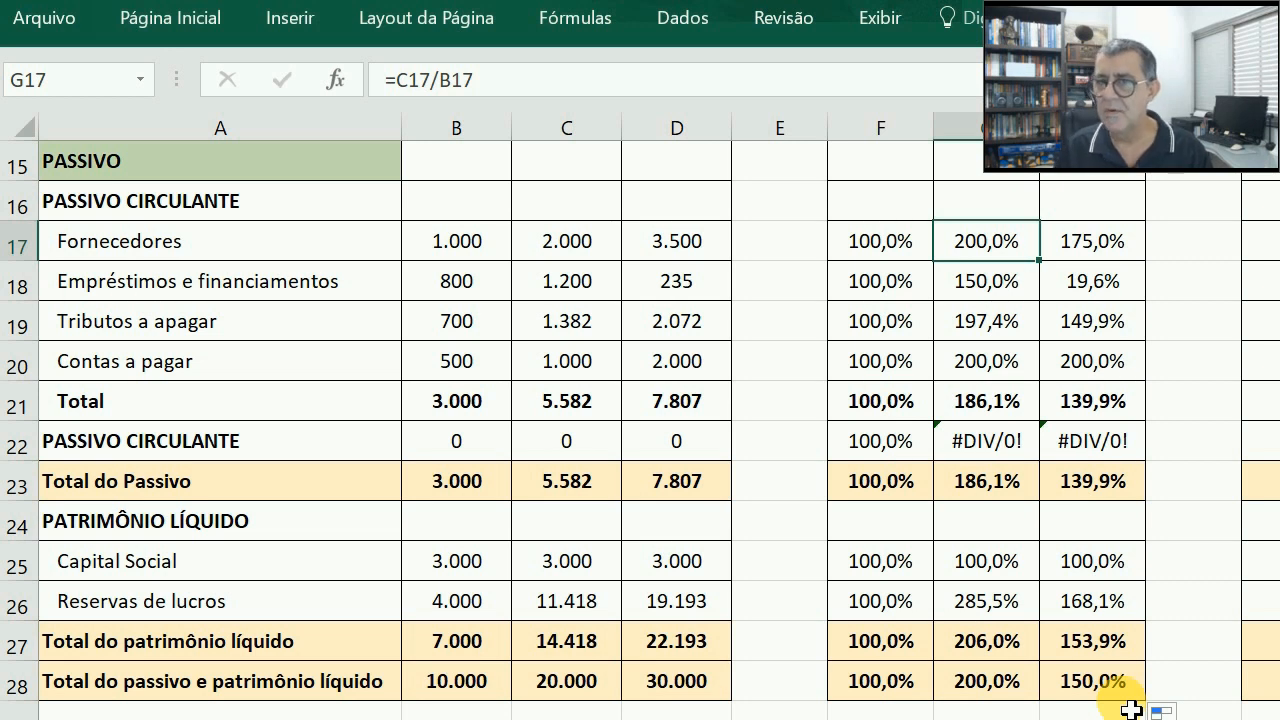
key(Down)
key(Left)
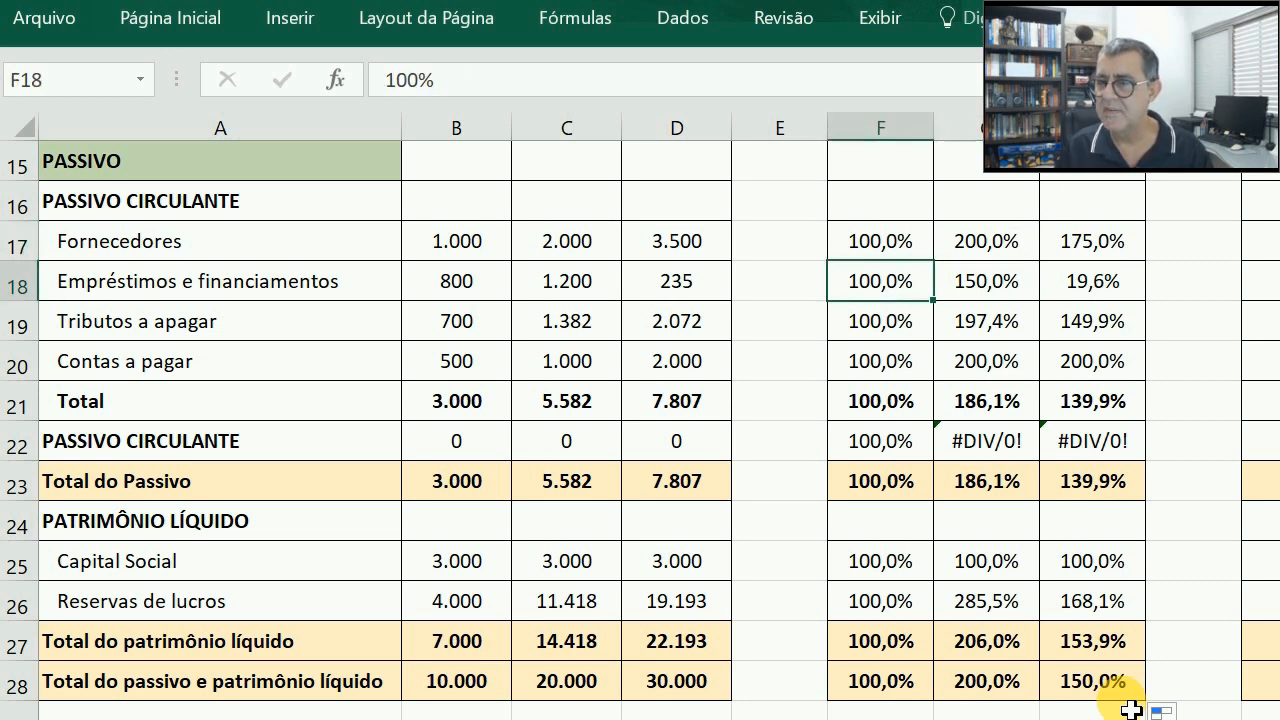
key(Right)
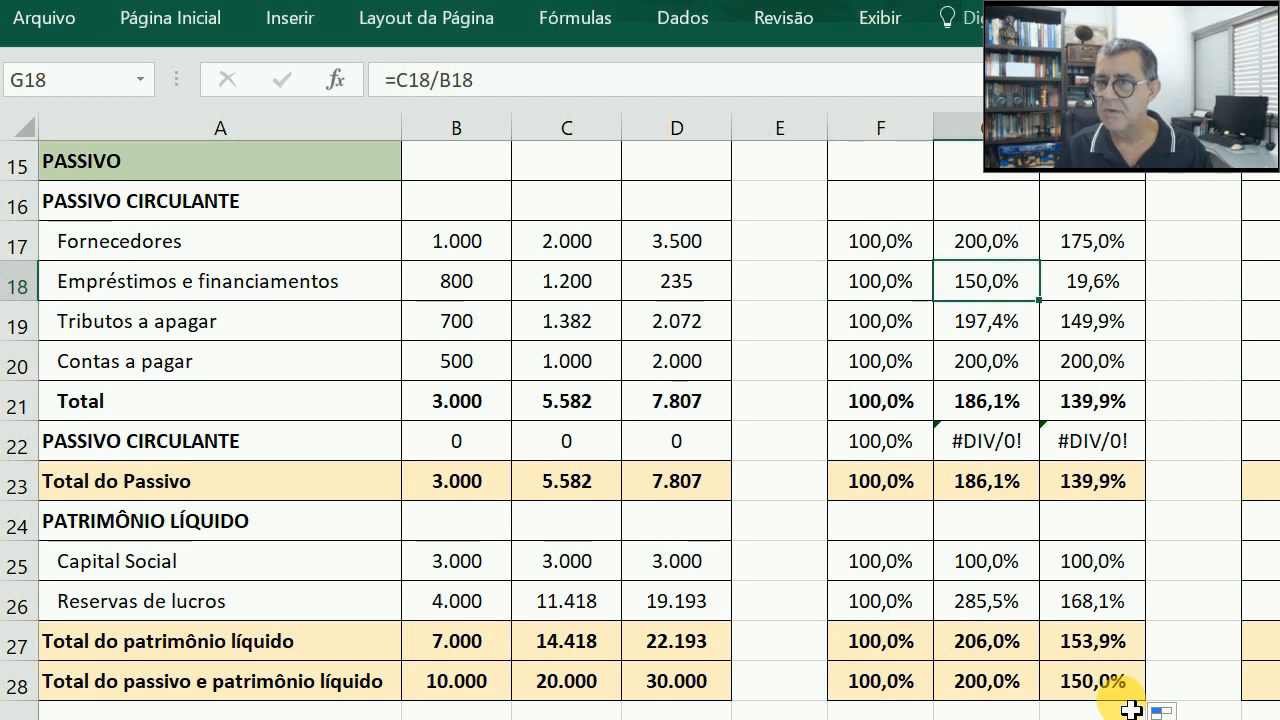
key(Left)
key(Right)
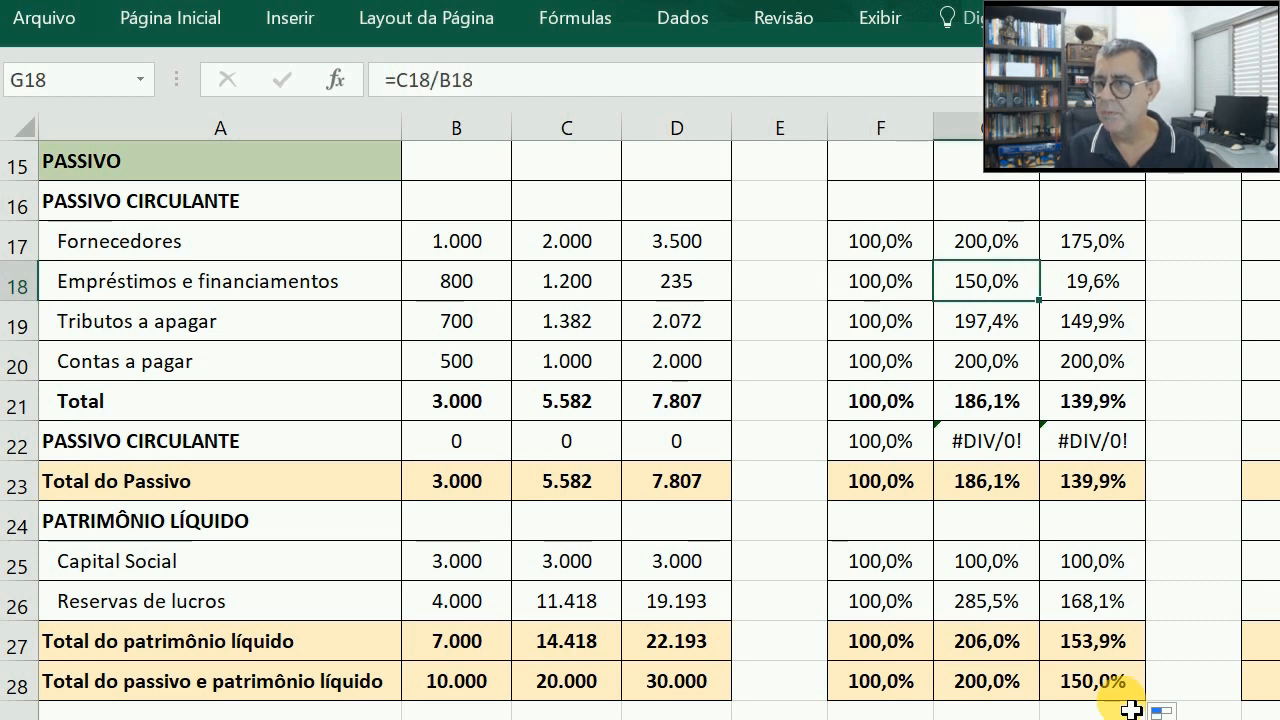
key(Right)
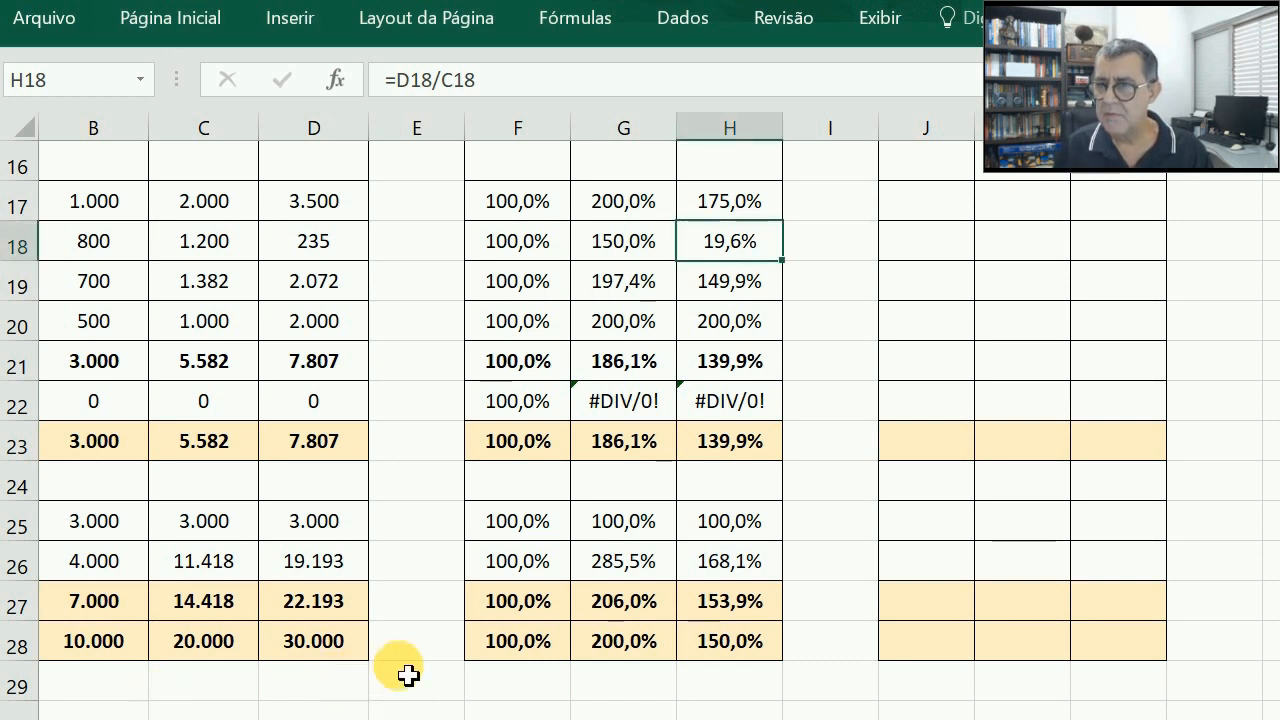
scroll(456, 678, up, 5)
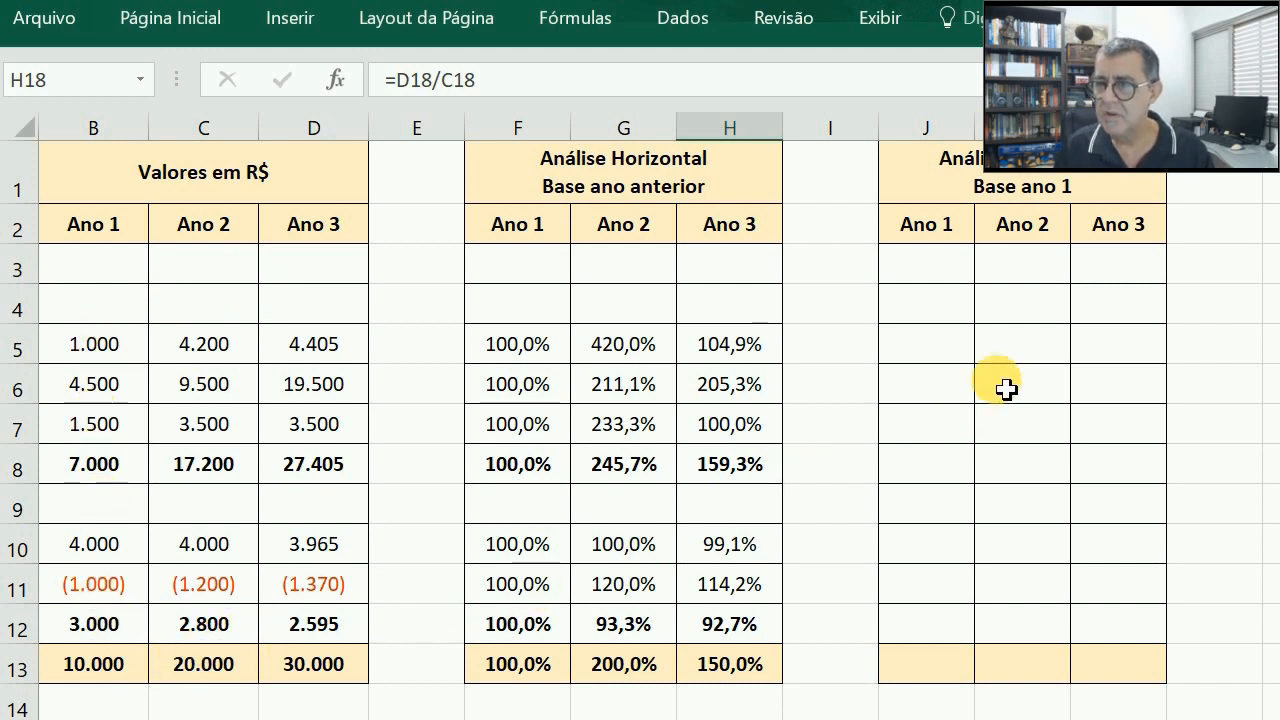
click(945, 356)
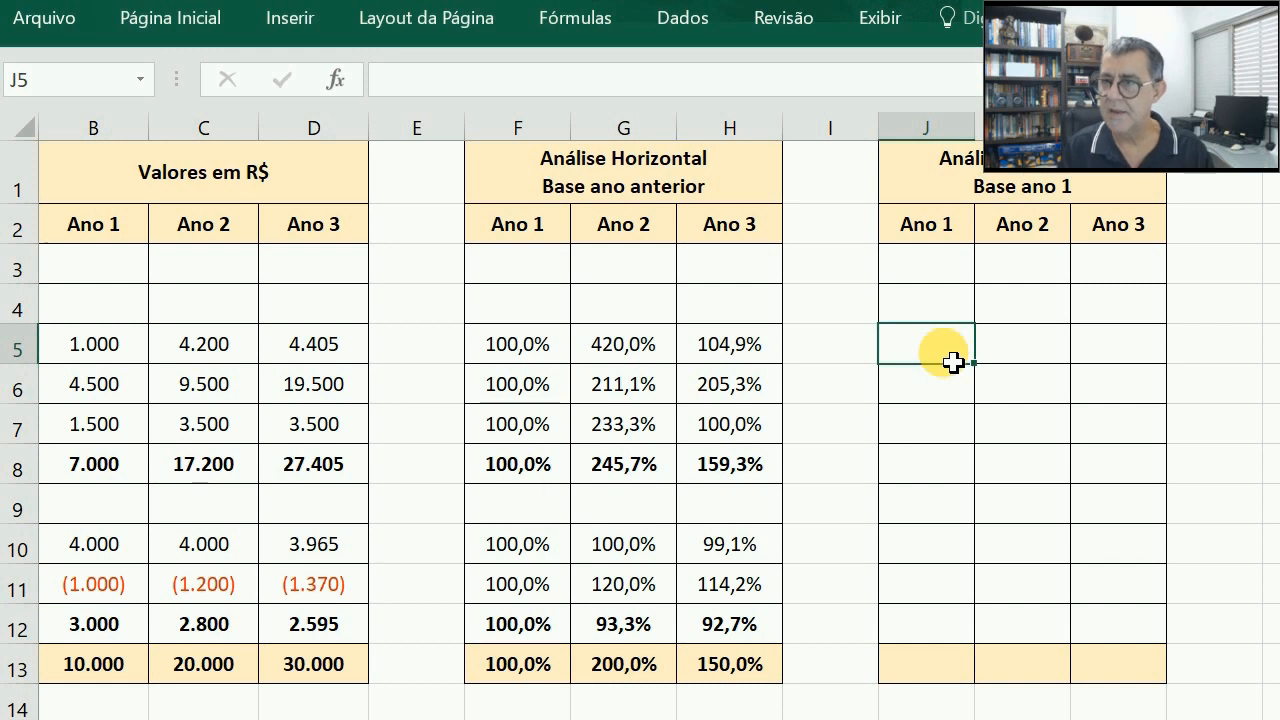
text(=)
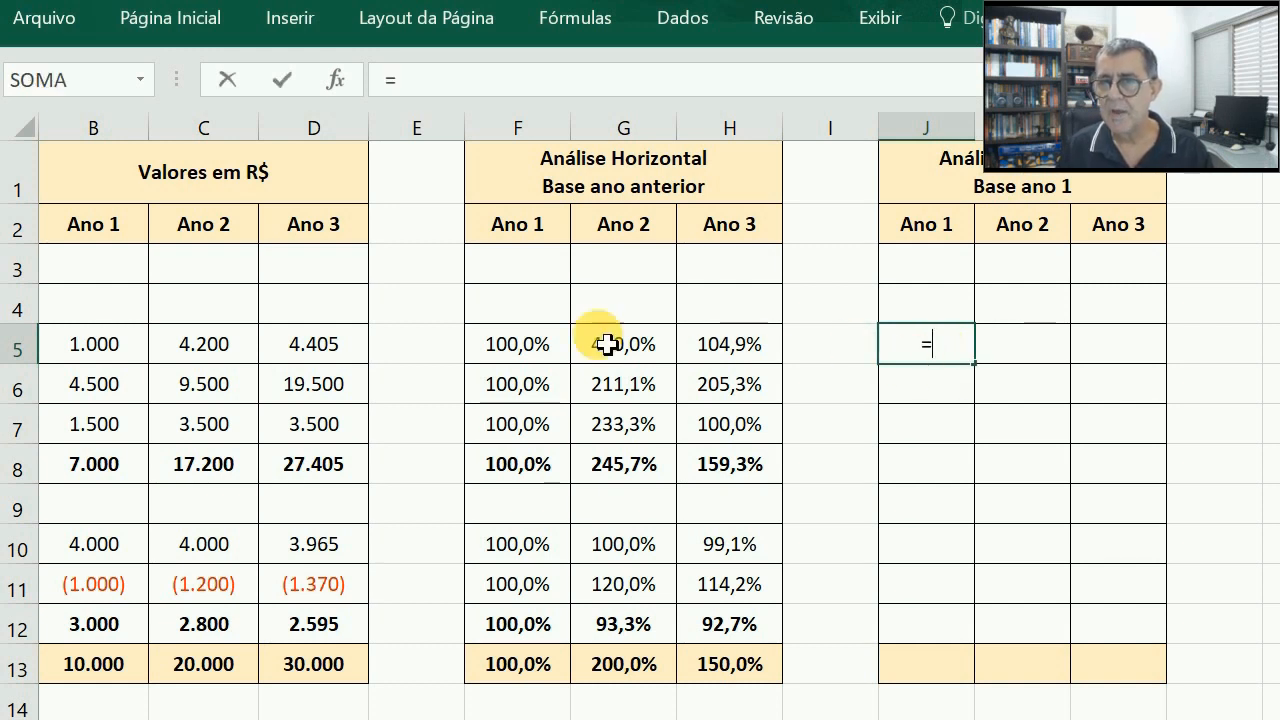
click(98, 356)
key(Left)
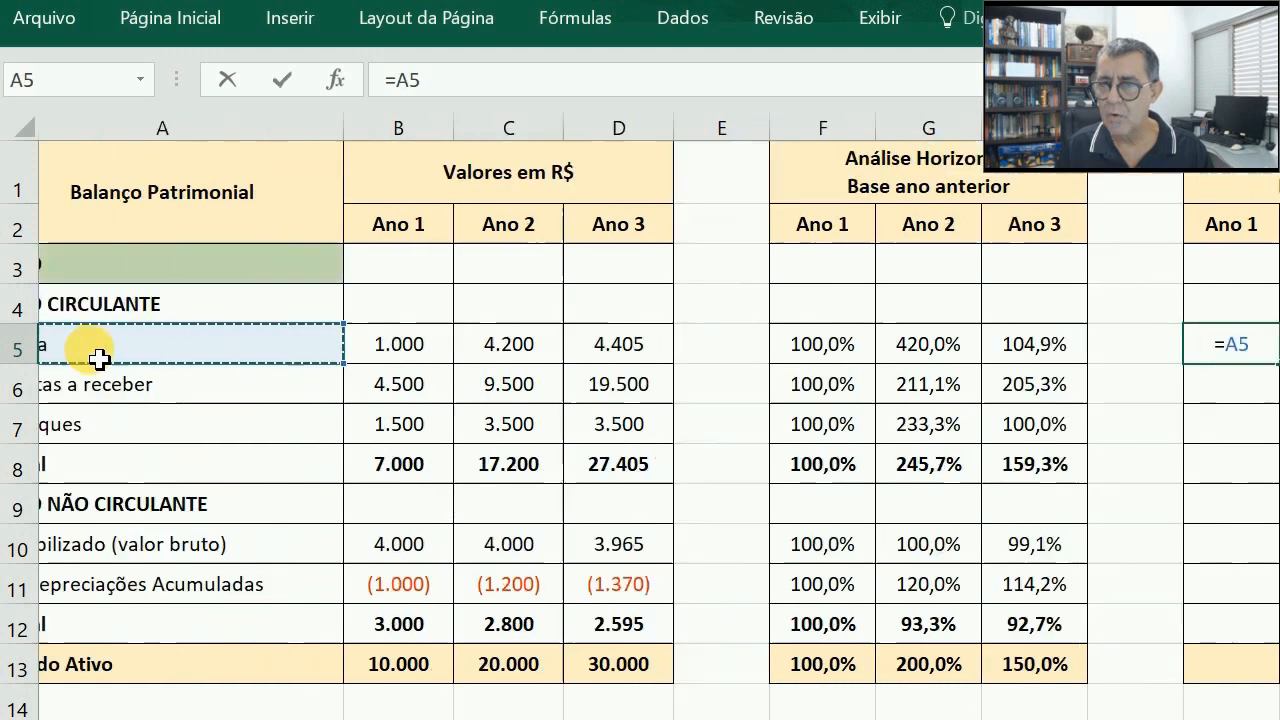
key(Right)
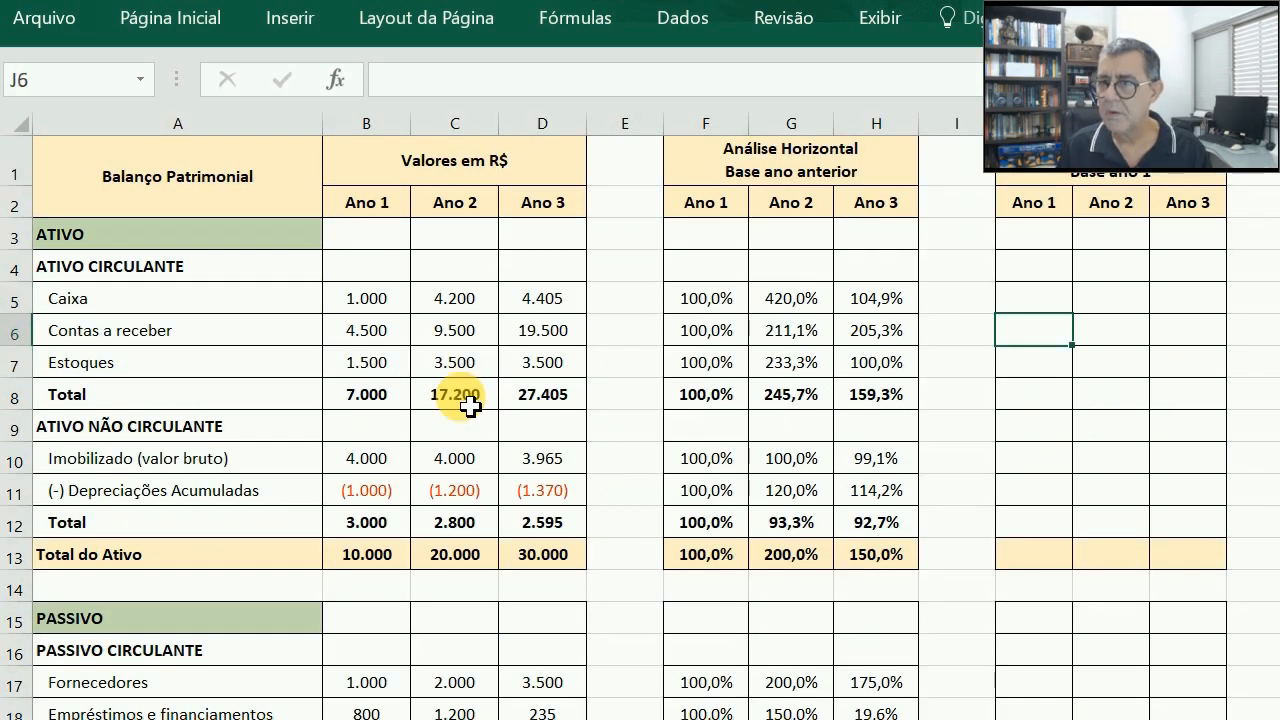
Step: Enter the Caixa Ano 1 index of the Base ano 1 table in J5 as =B5/$B5, locking only the divisor's column
key(Up)
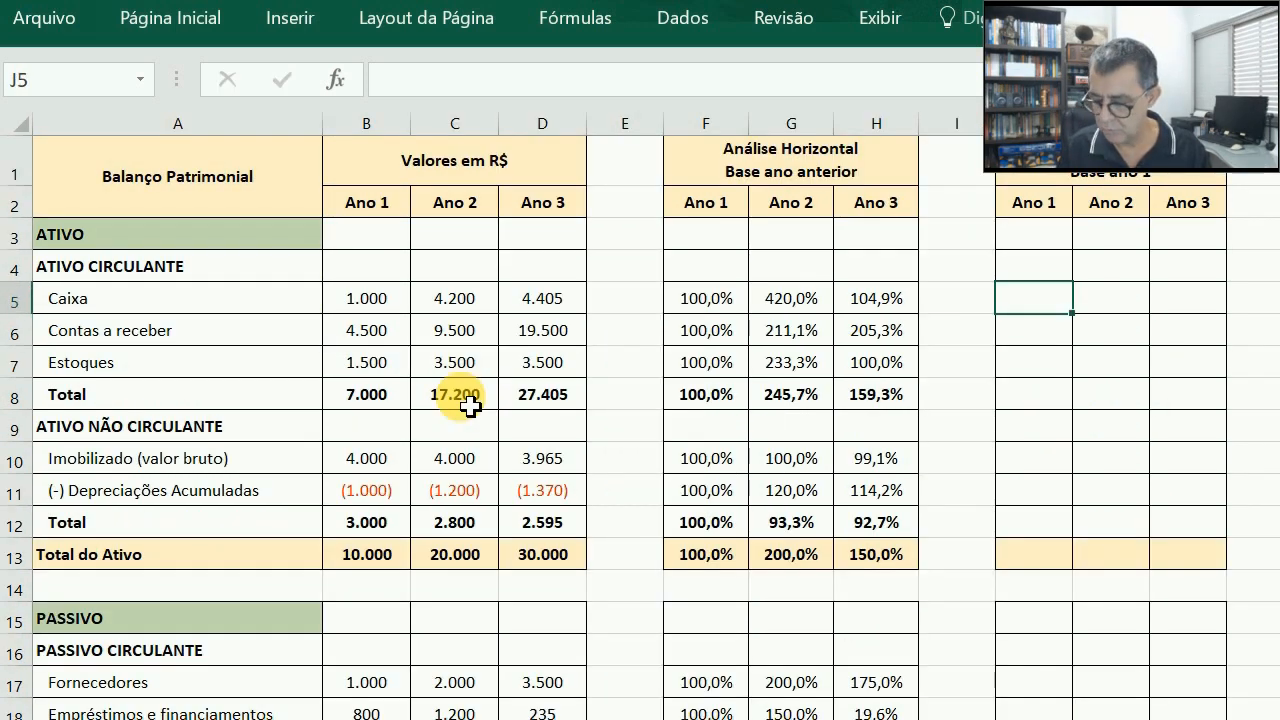
text(=)
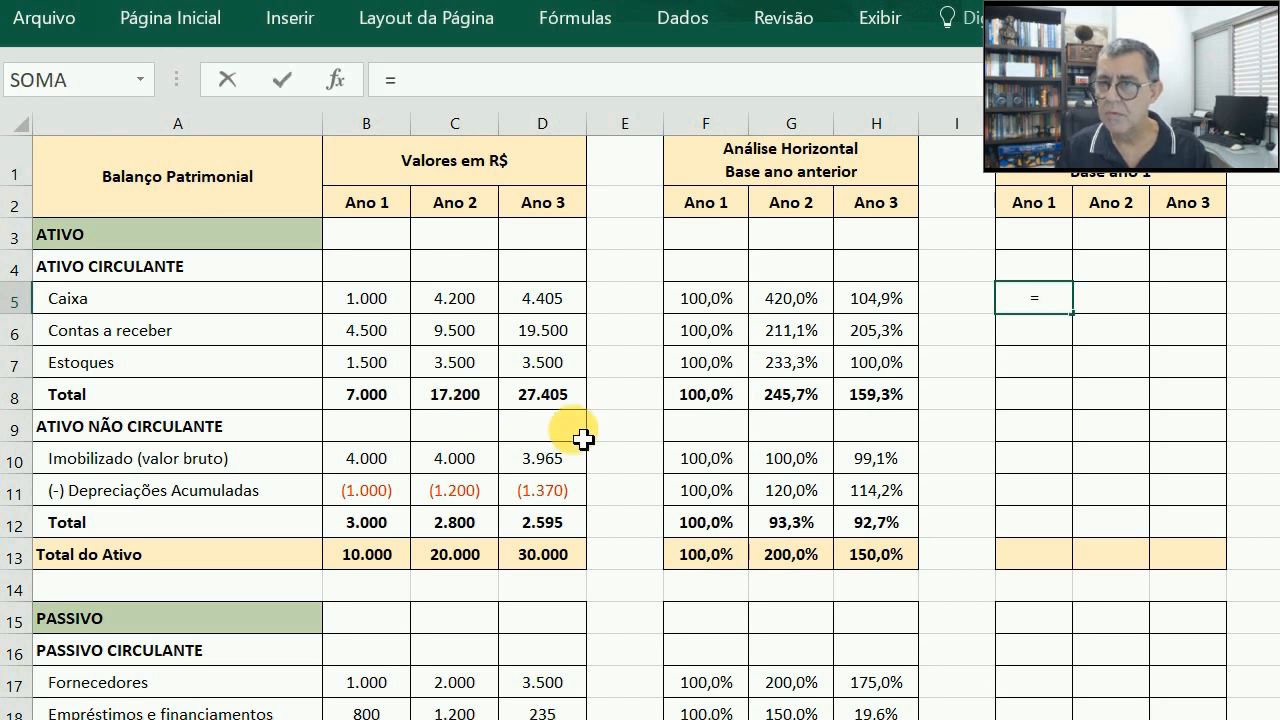
click(375, 316)
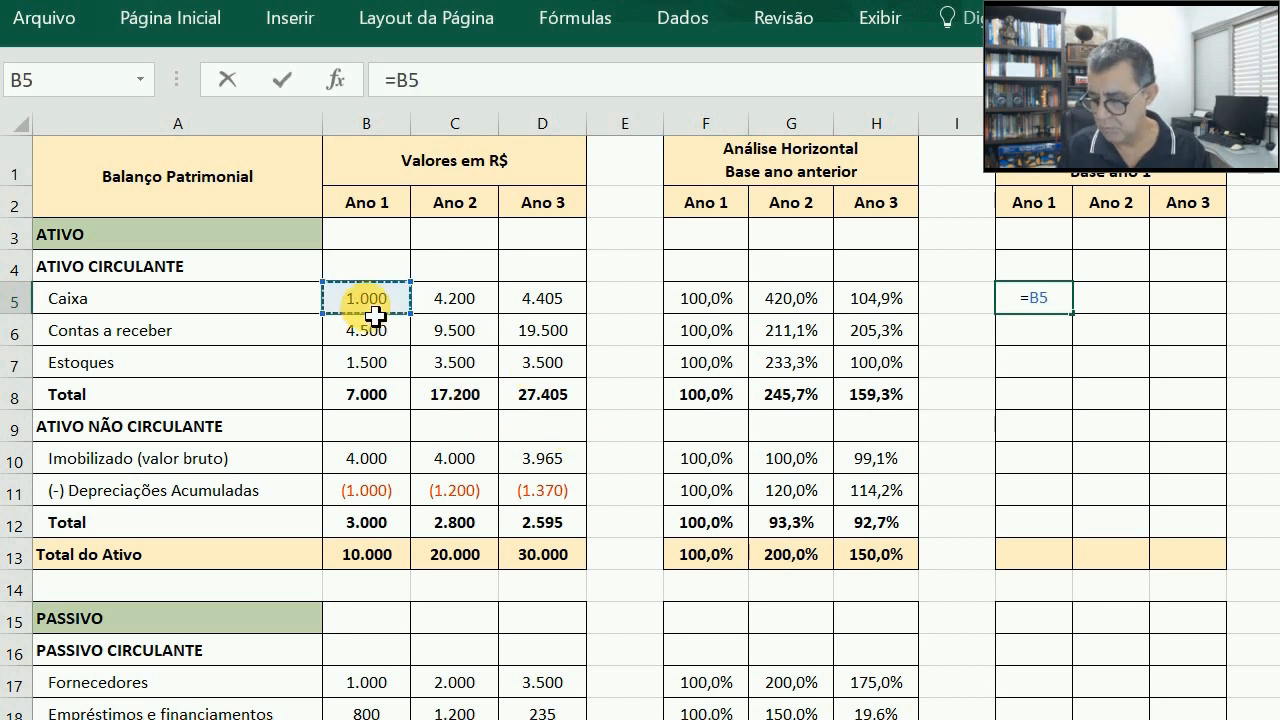
text(/)
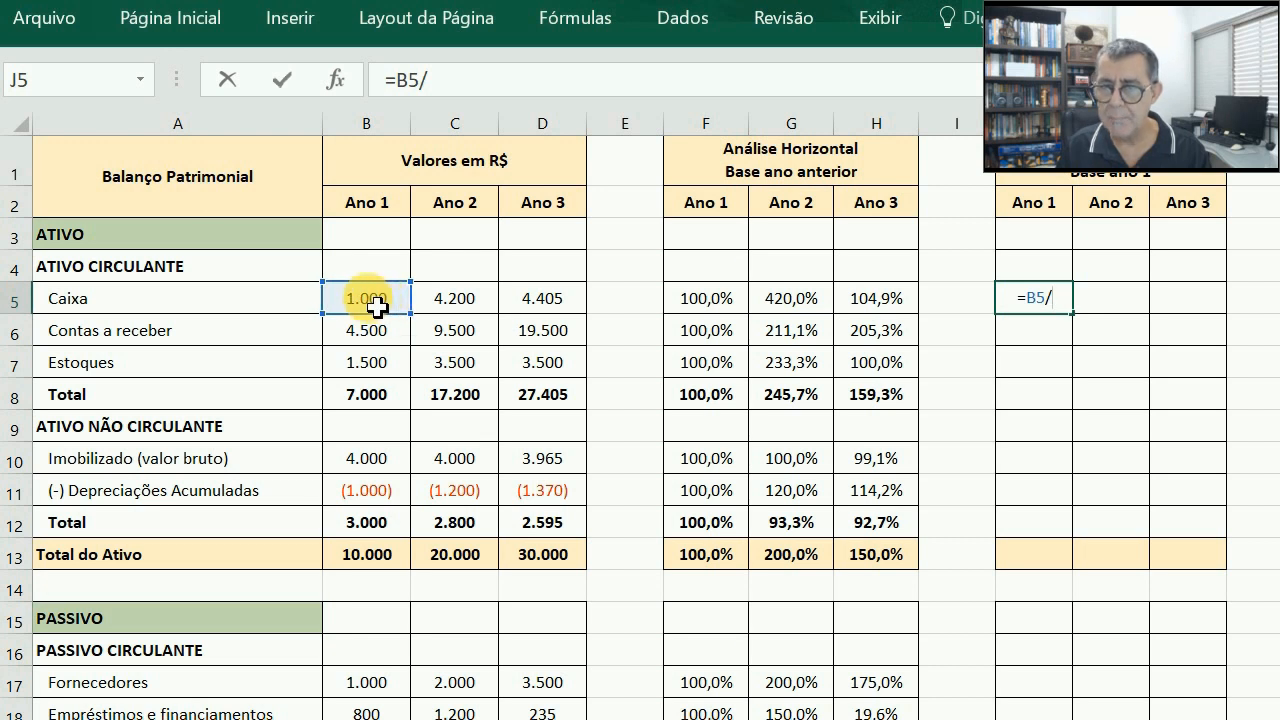
click(375, 306)
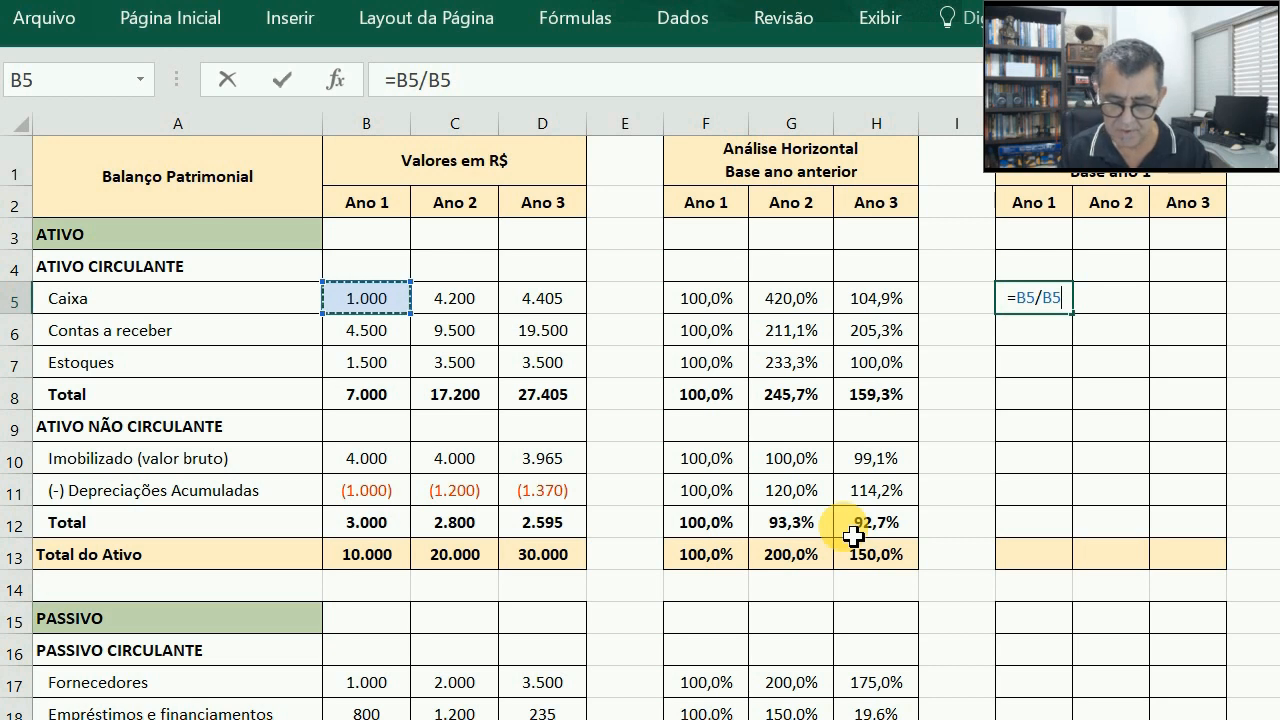
key(F4)
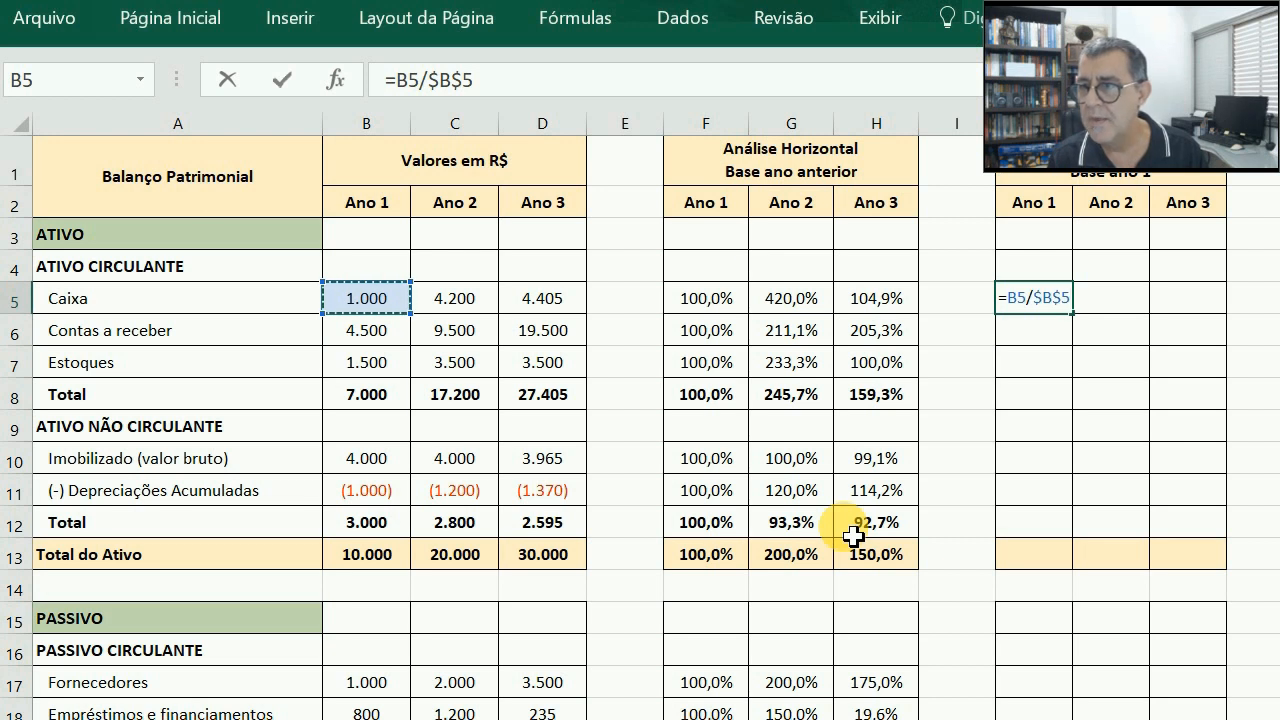
key(F4)
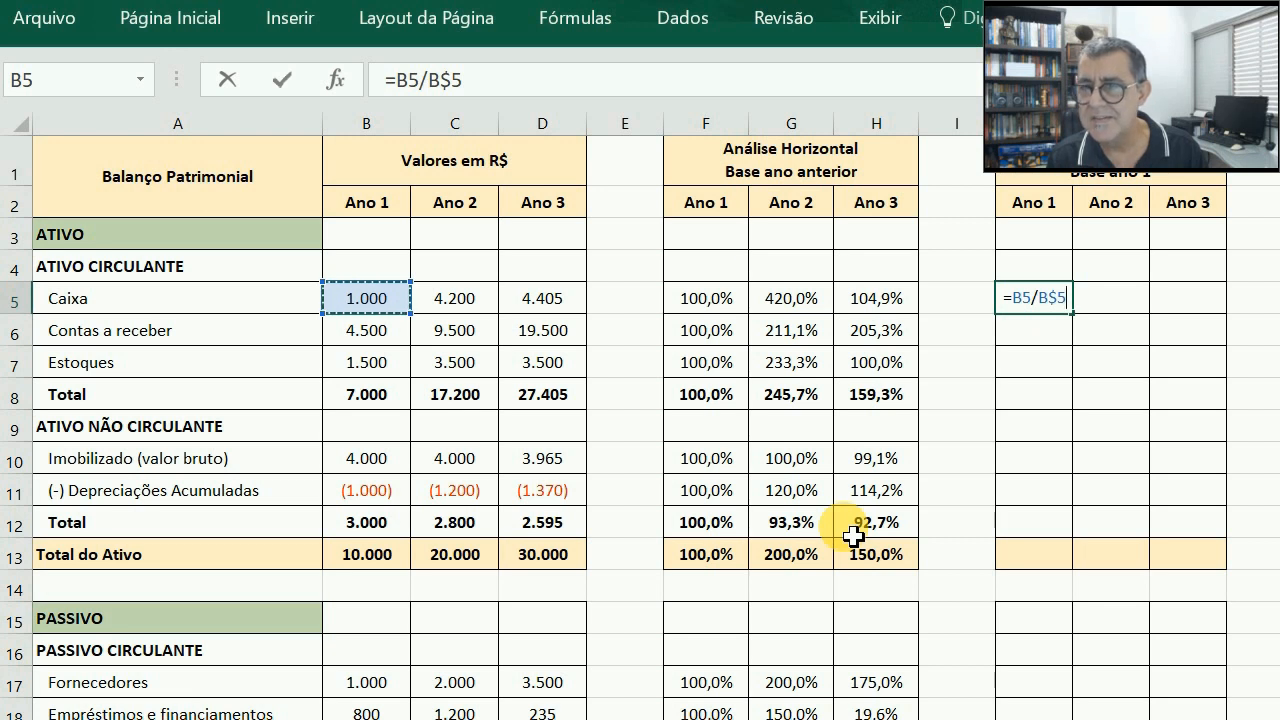
key(F4)
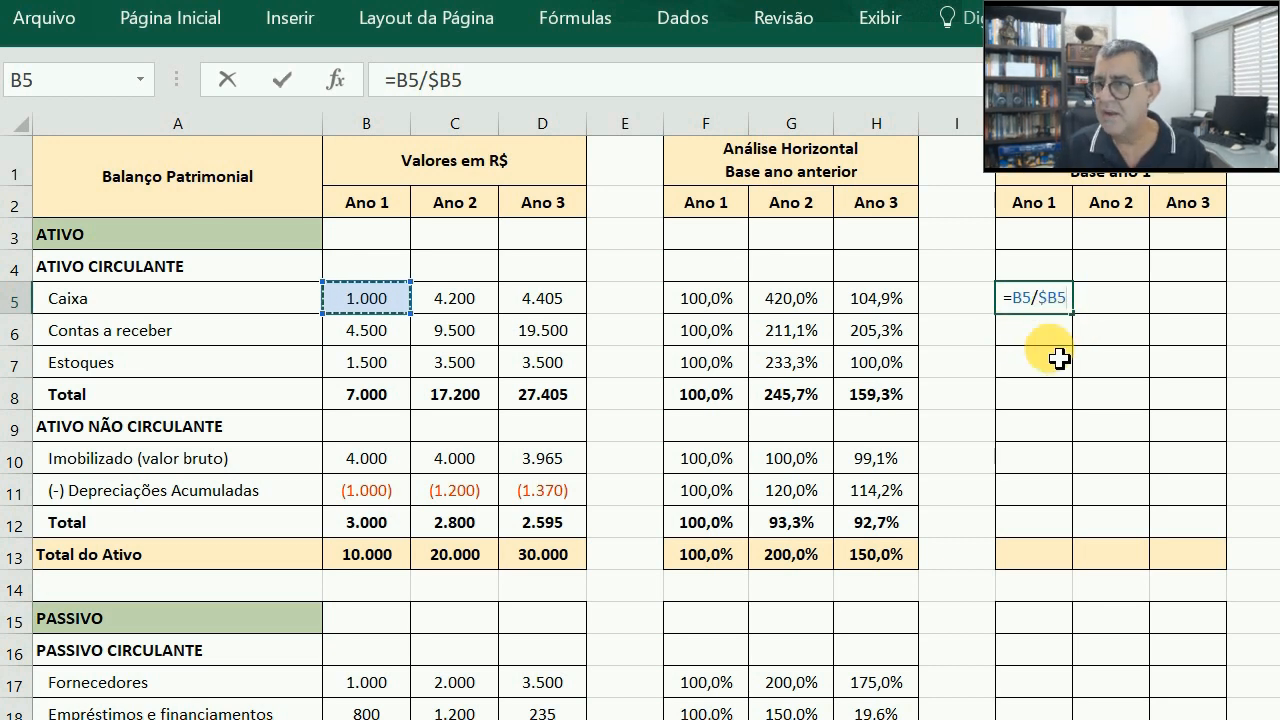
key(Return)
key(Up)
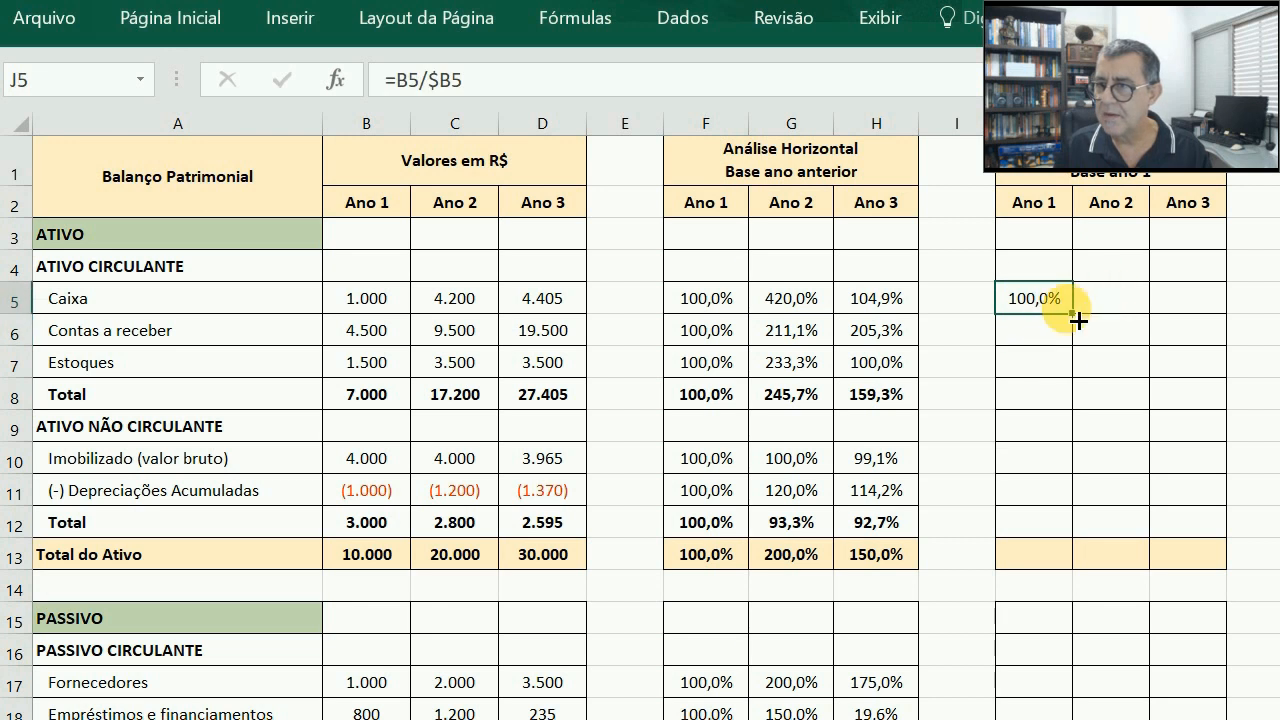
Step: Fill the Caixa Ano 1 formula down to J13 and clear it from the ATIVO NÃO CIRCULANTE heading row (J9)
drag(1072, 314, 1084, 584)
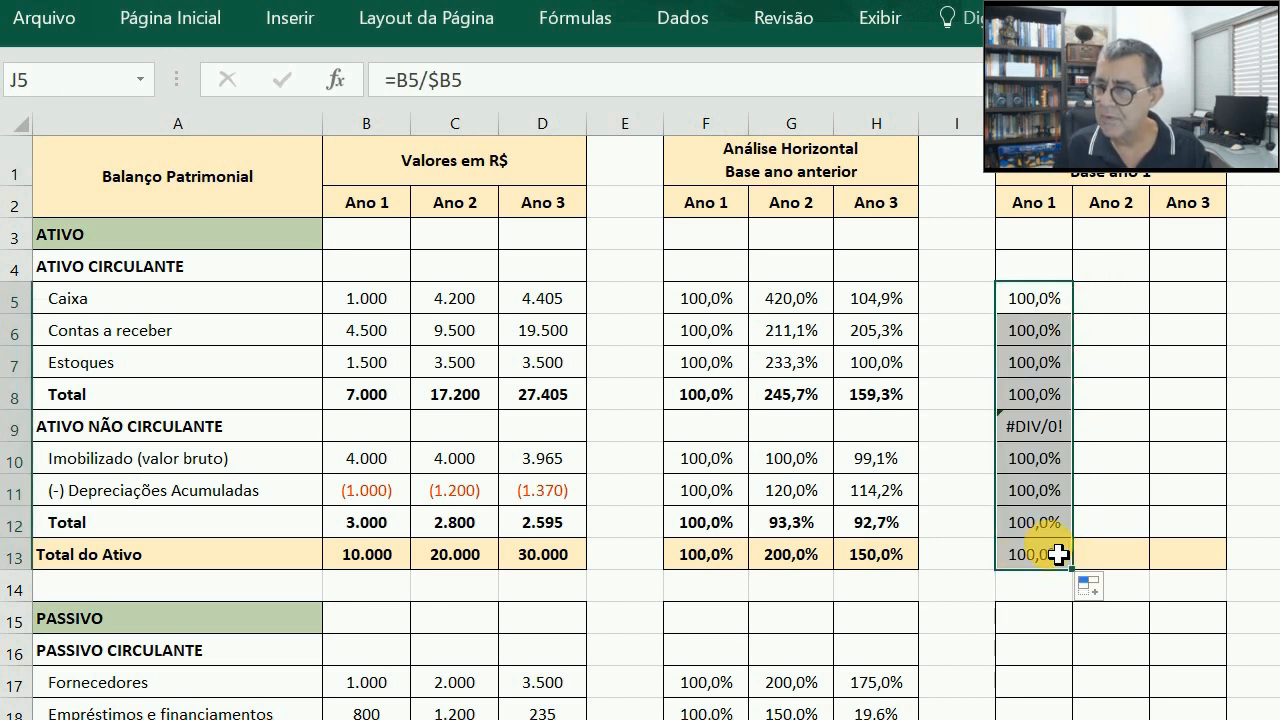
click(1035, 428)
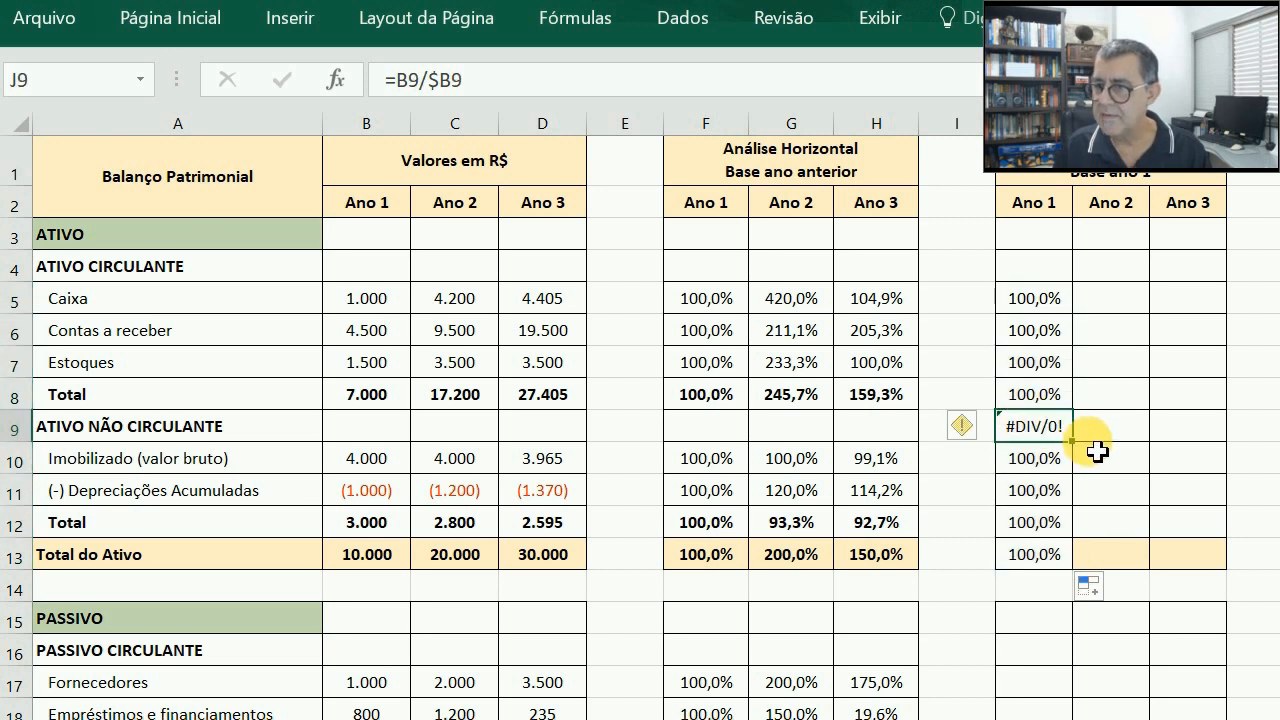
key(Delete)
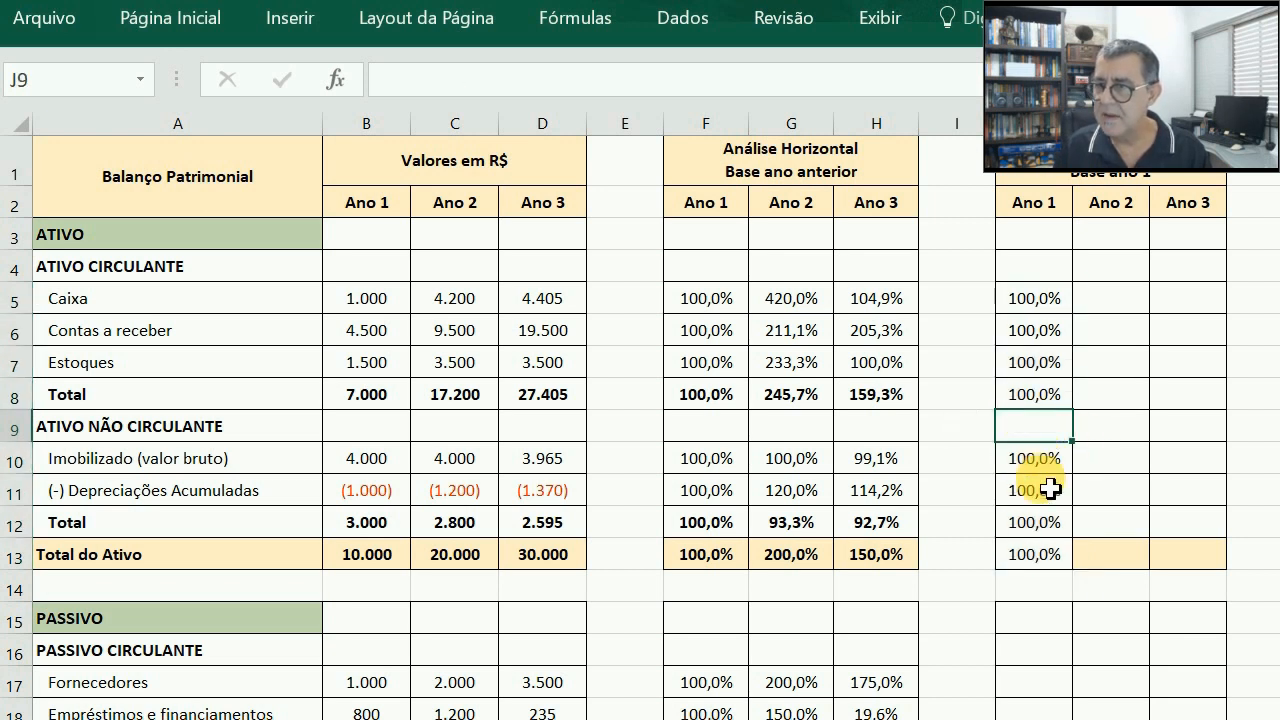
click(1105, 562)
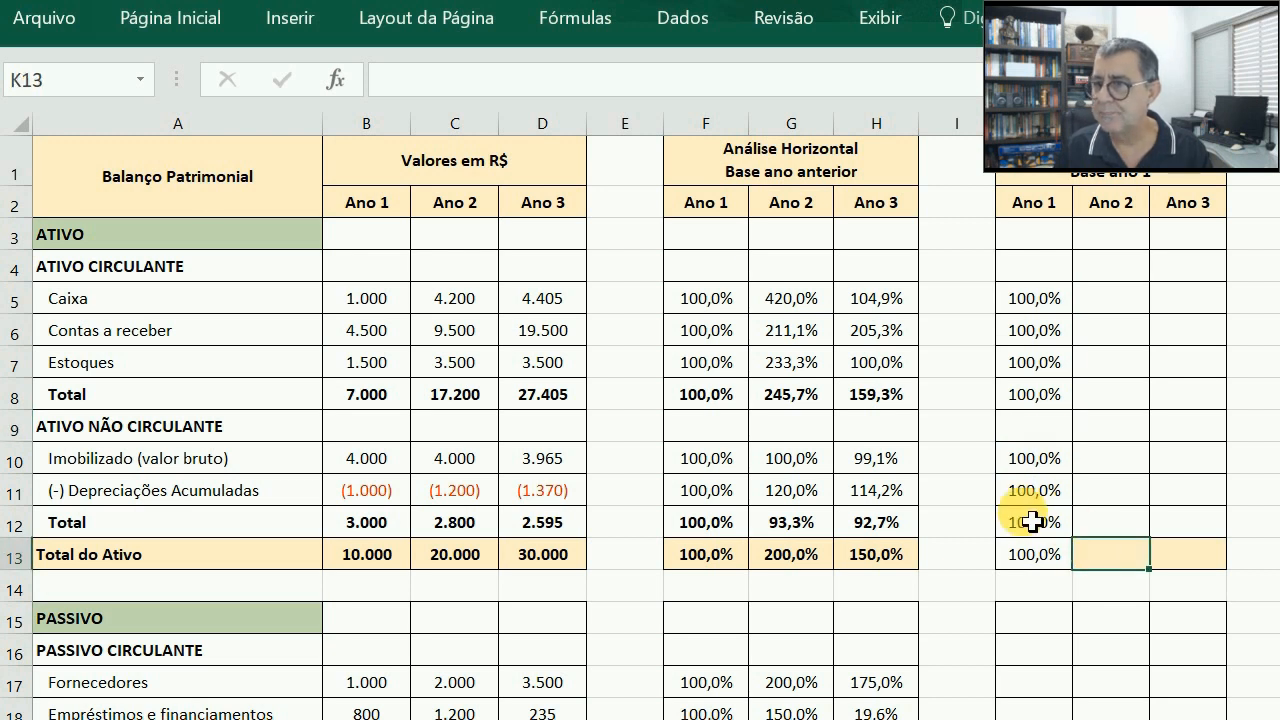
click(1052, 563)
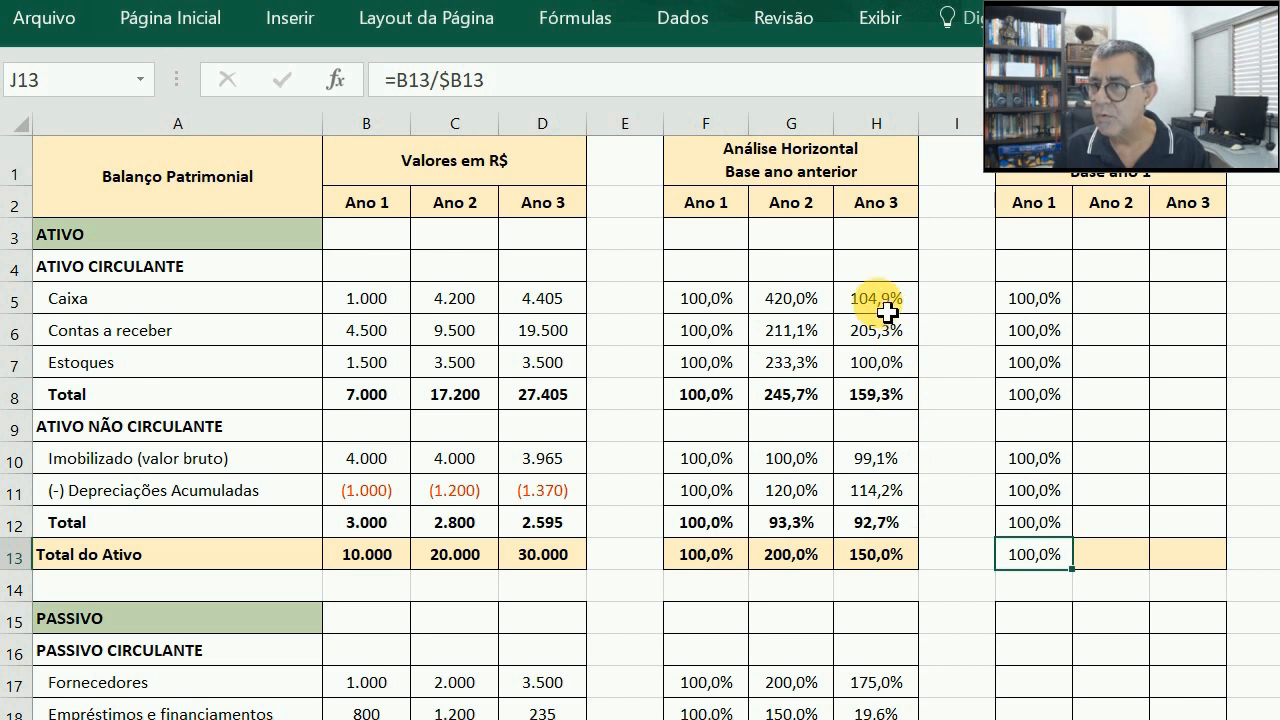
Step: Copy the formatting of the previous-year-base Ano 3 cells H5:H13 onto the Ano 1 cells J5:J13
drag(877, 300, 893, 558)
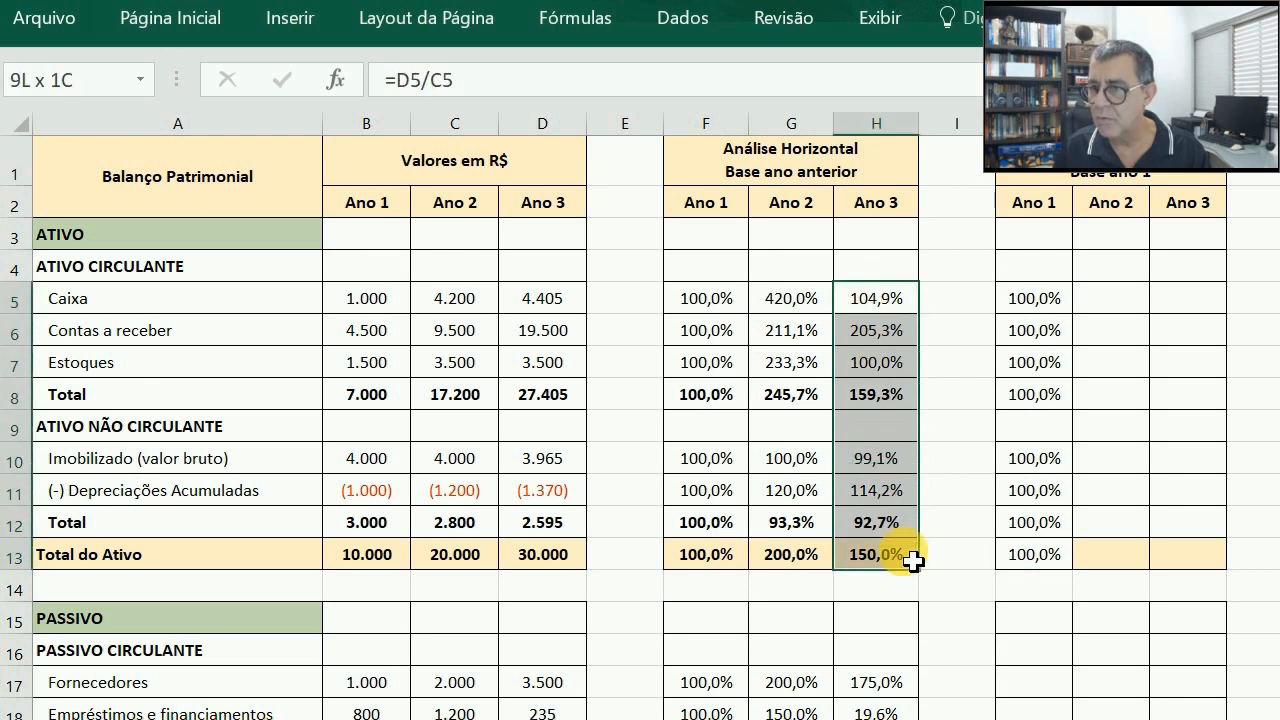
click(138, 26)
click(104, 124)
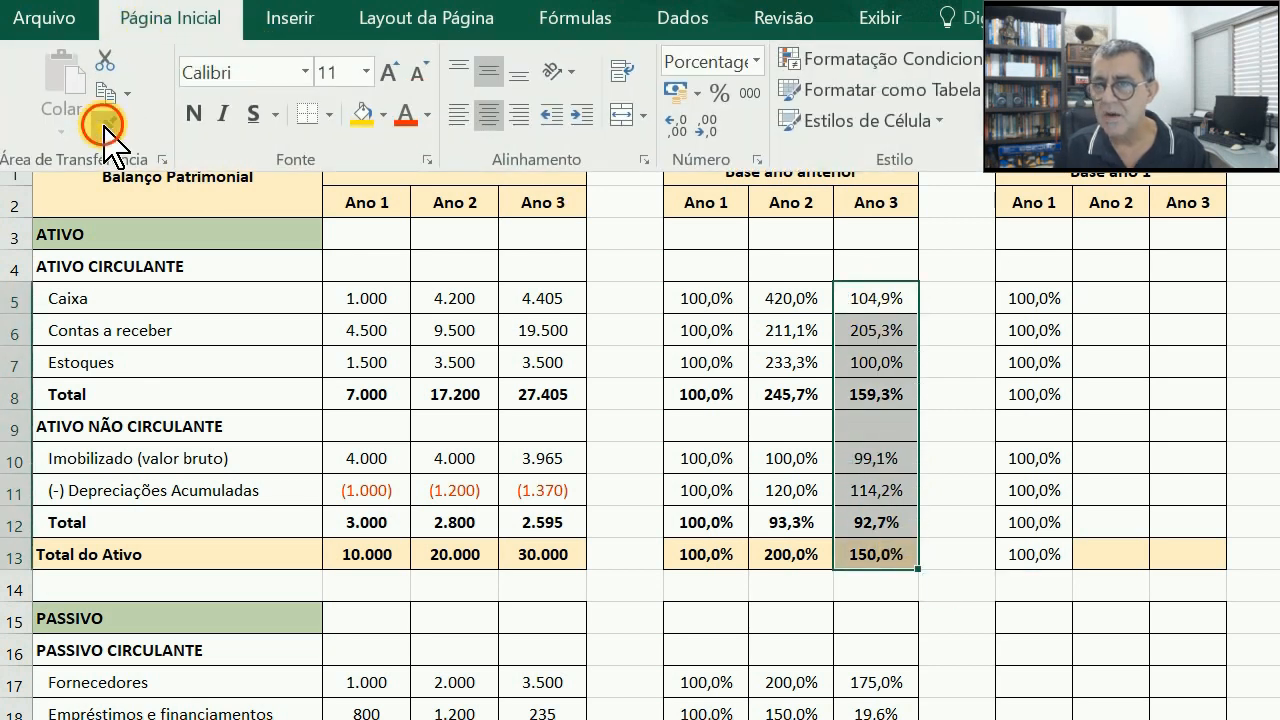
click(1033, 298)
drag(1033, 298, 1040, 555)
key(Left)
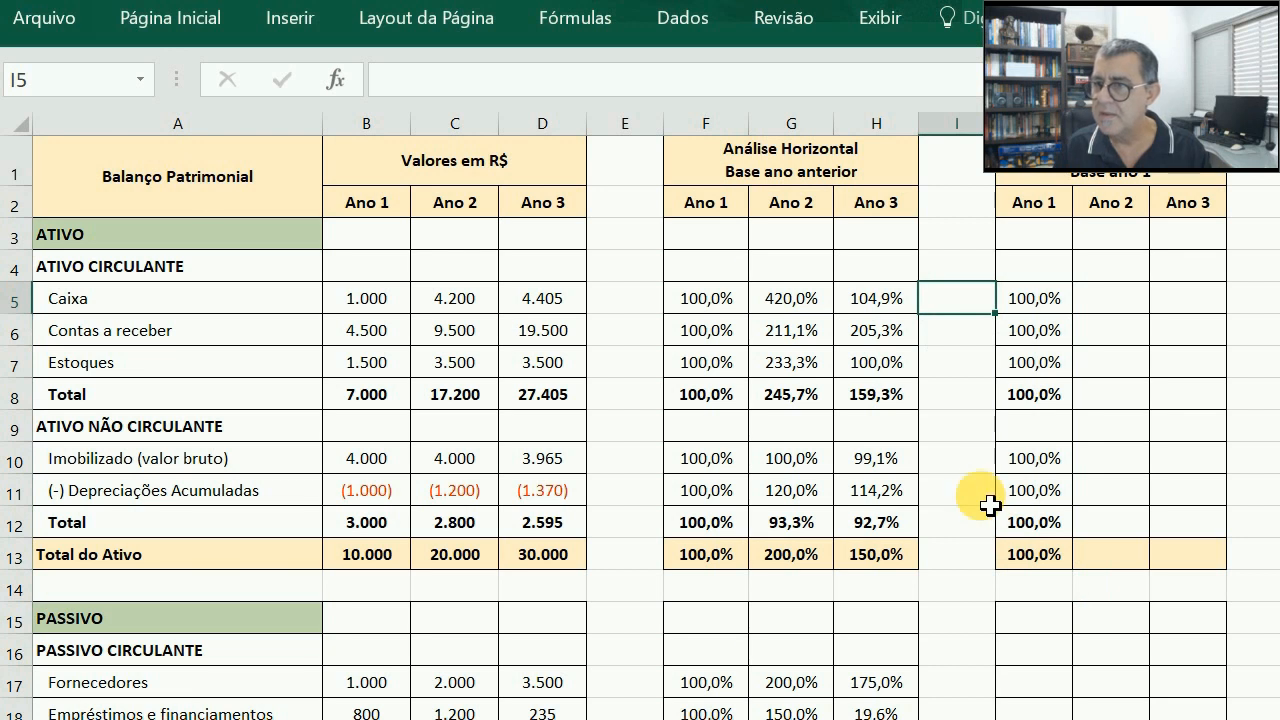
Step: Extend the Ano 1 formulas in J5:J13 across the Ano 2 and Ano 3 columns of the Base ano 1 table
key(Right)
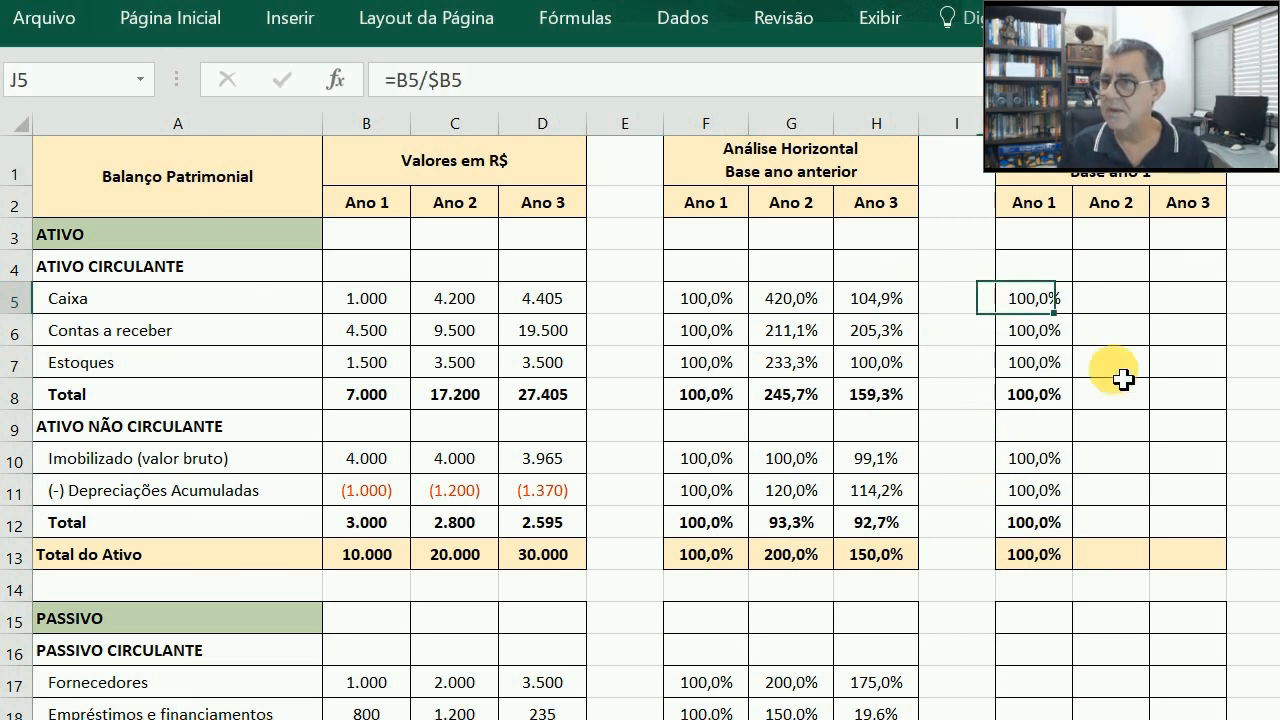
drag(1071, 297, 1140, 572)
drag(1220, 601, 1243, 586)
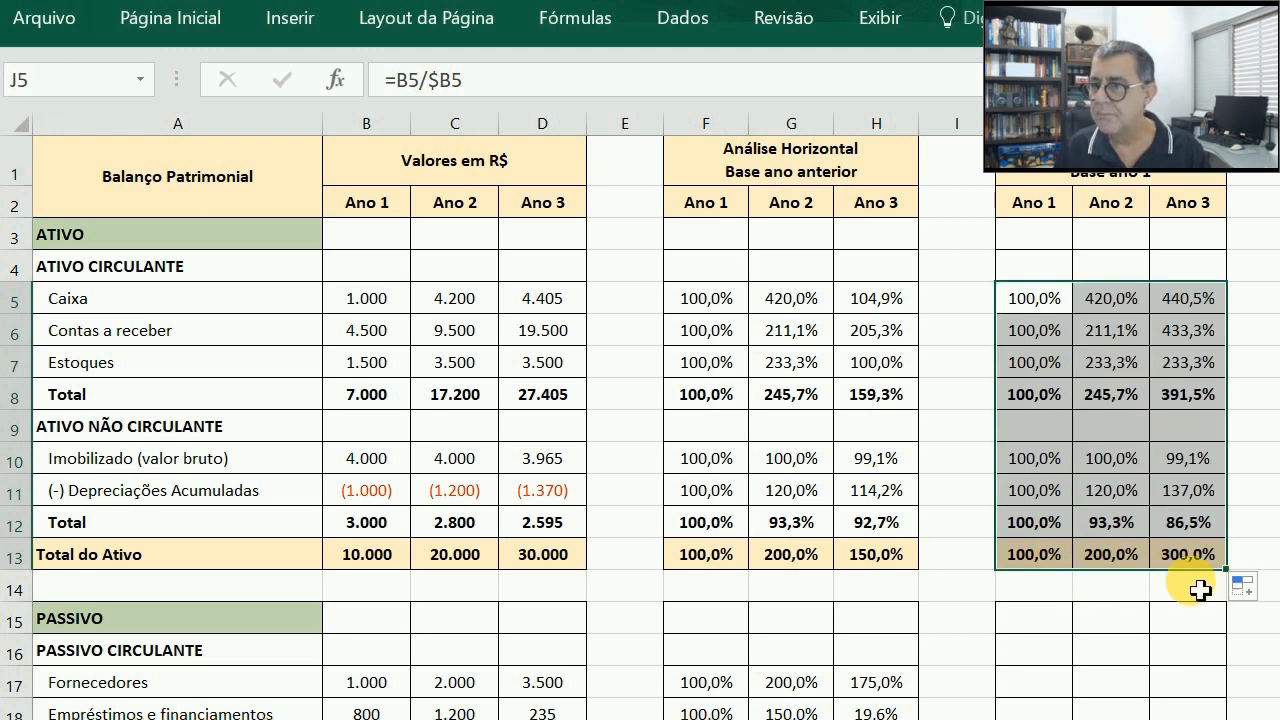
Step: Check the fixed-base index formulas for Caixa across the three years
key(Left)
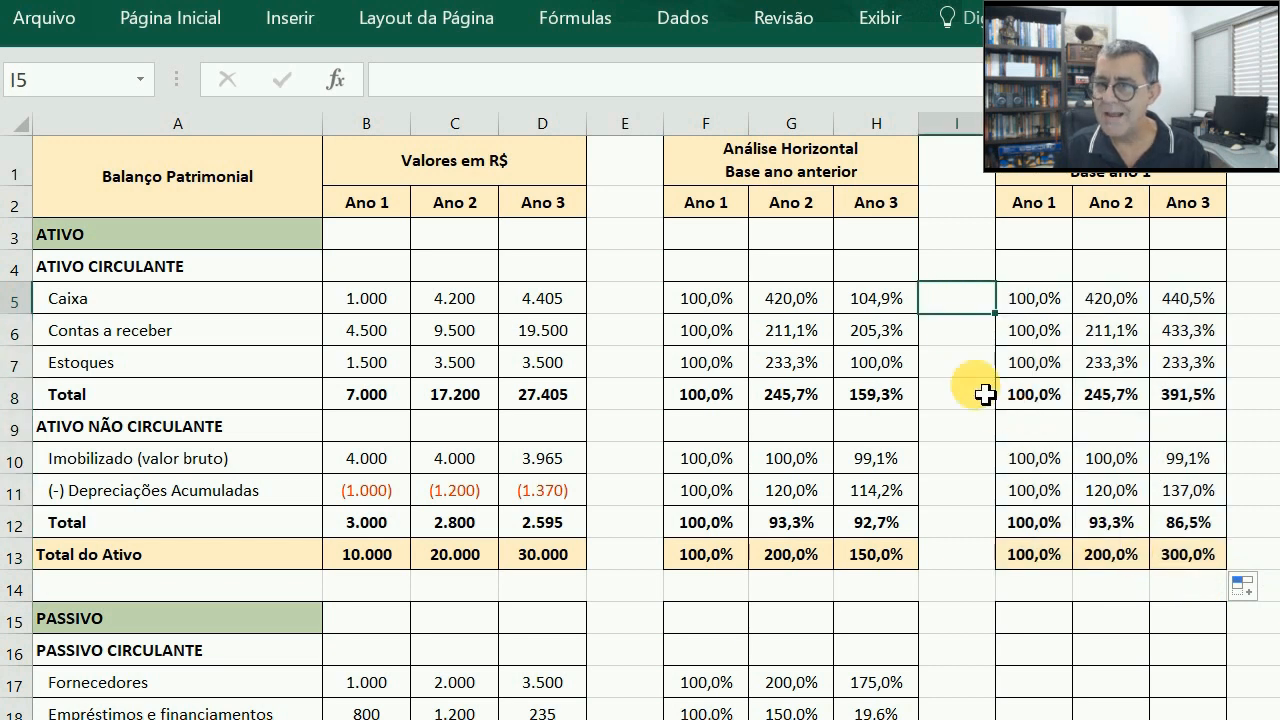
key(Right)
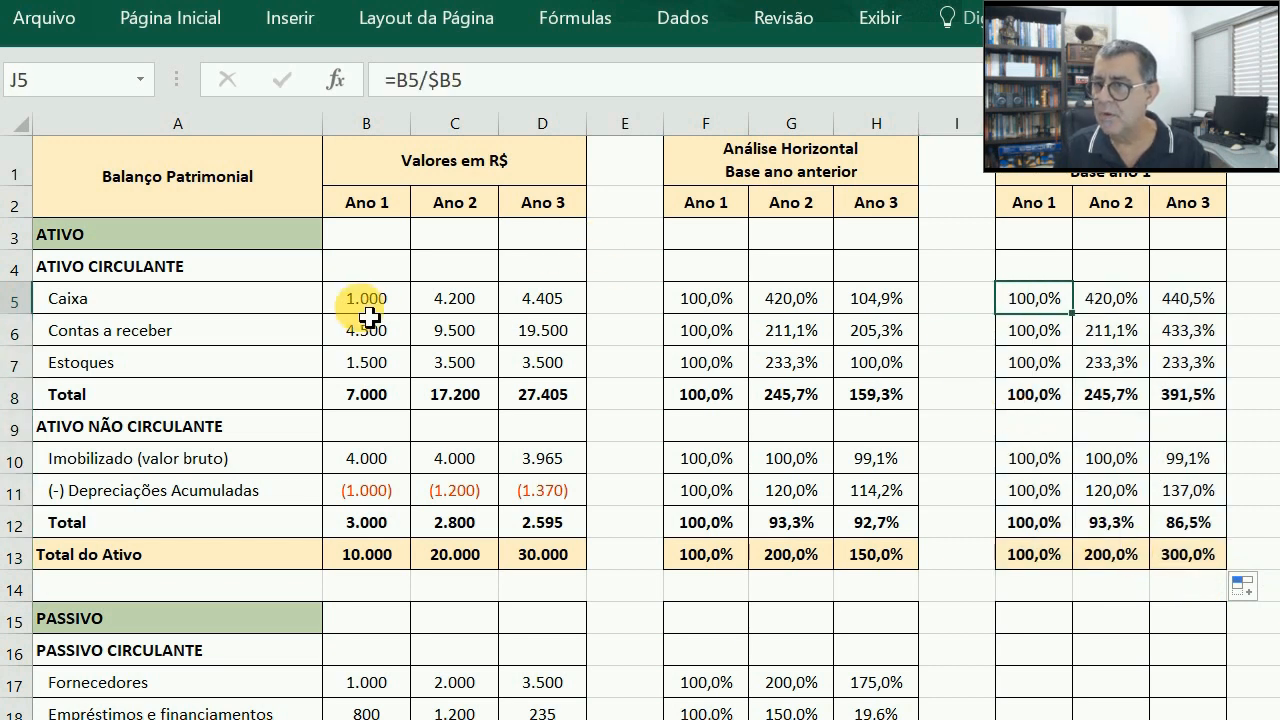
key(Right)
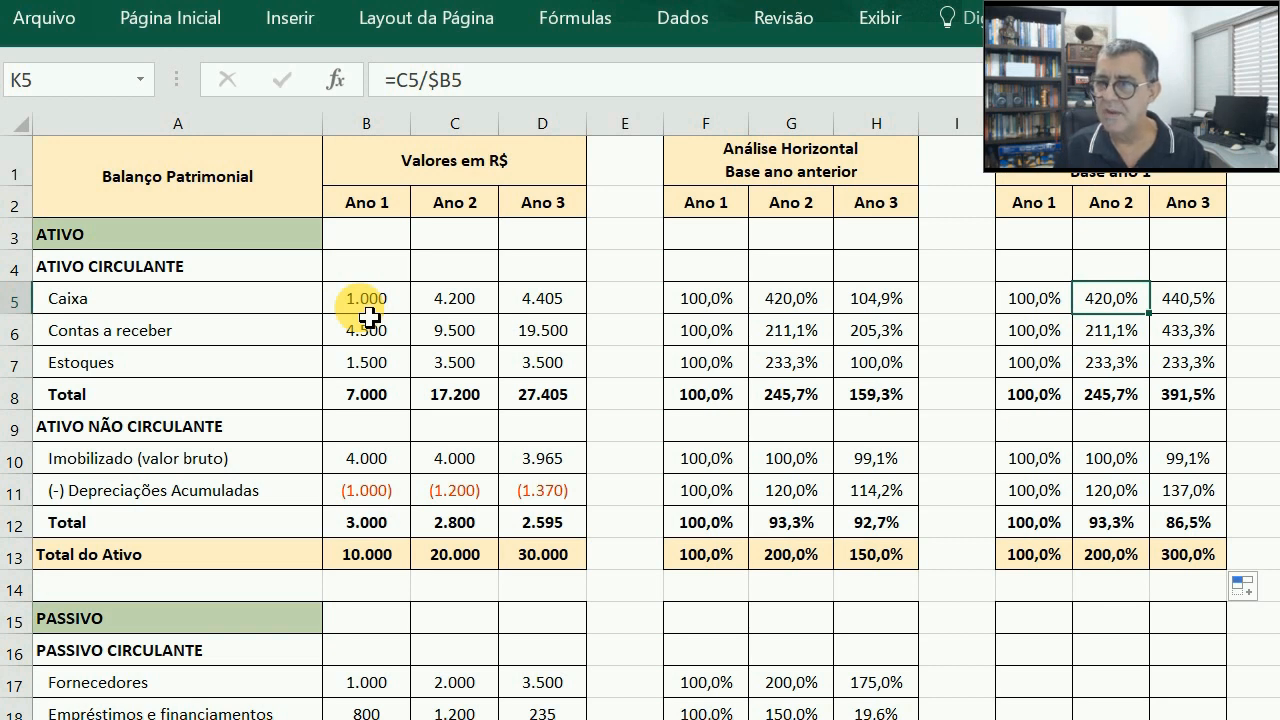
key(Right)
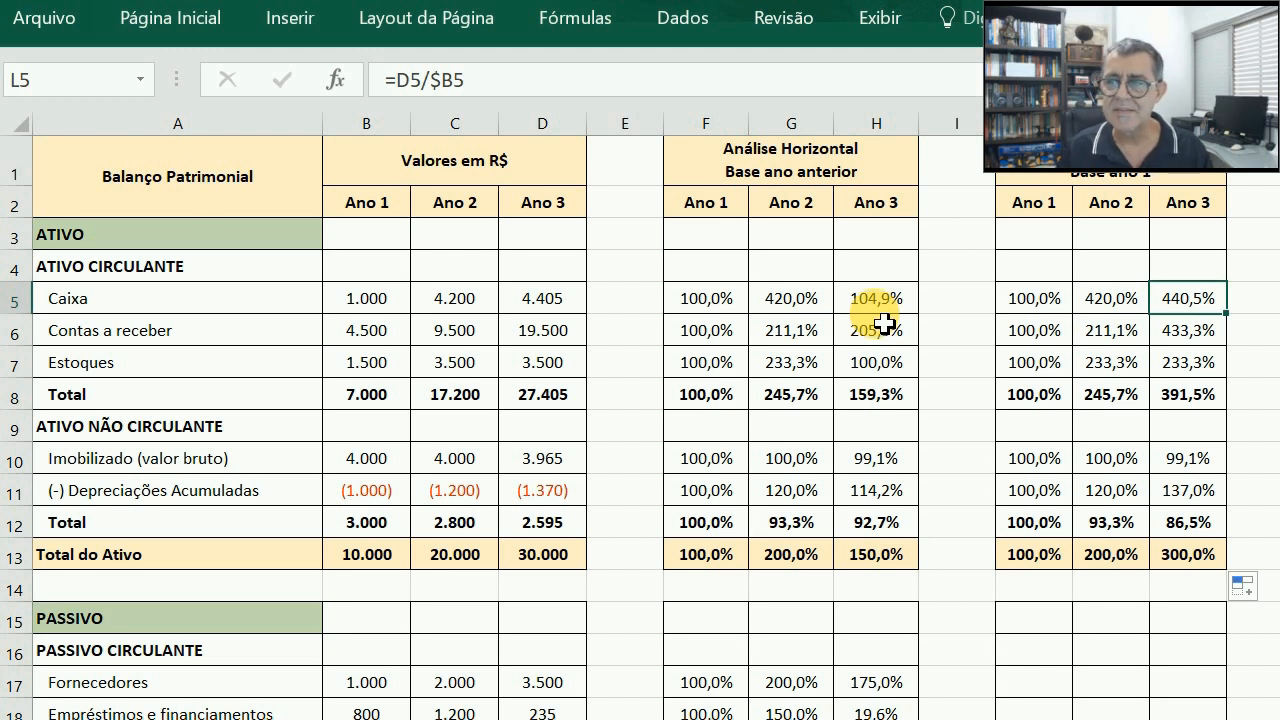
click(951, 343)
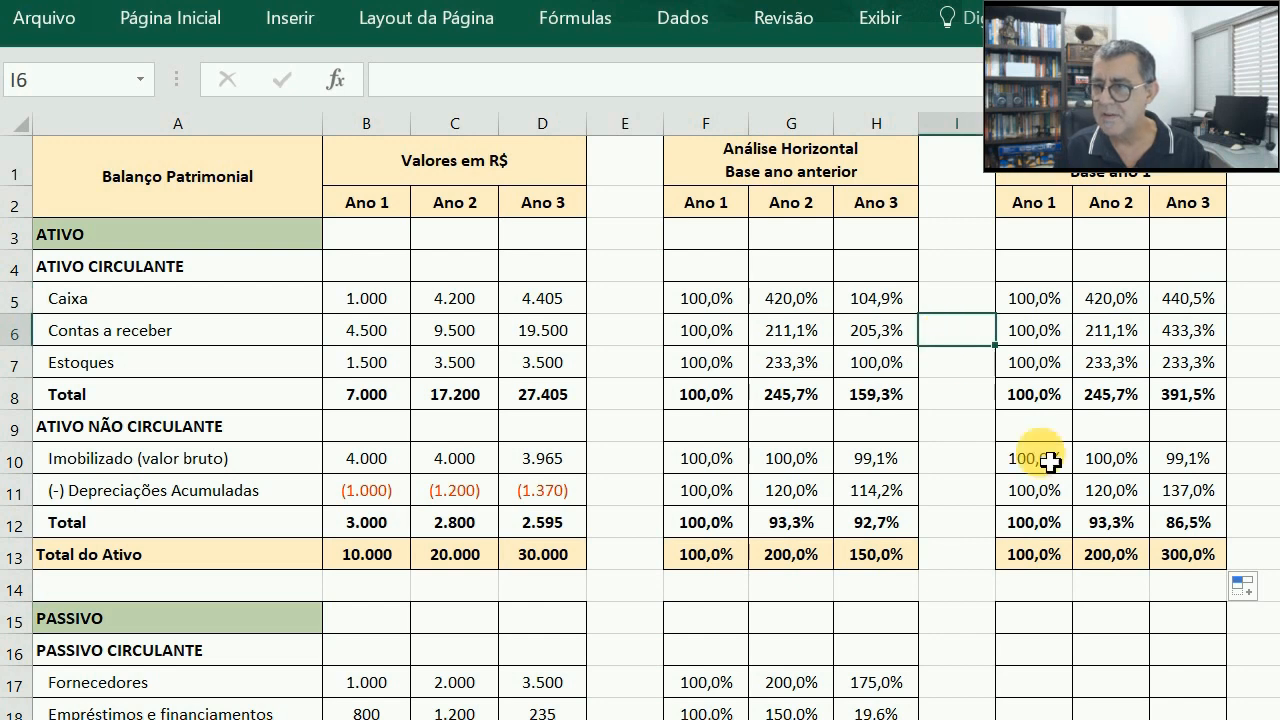
Step: Enter the fixed-base index formula =B17/$B17 for Fornecedores in the Ano 1 column (J17) of the Base ano 1 table
scroll(640, 427, down, 3)
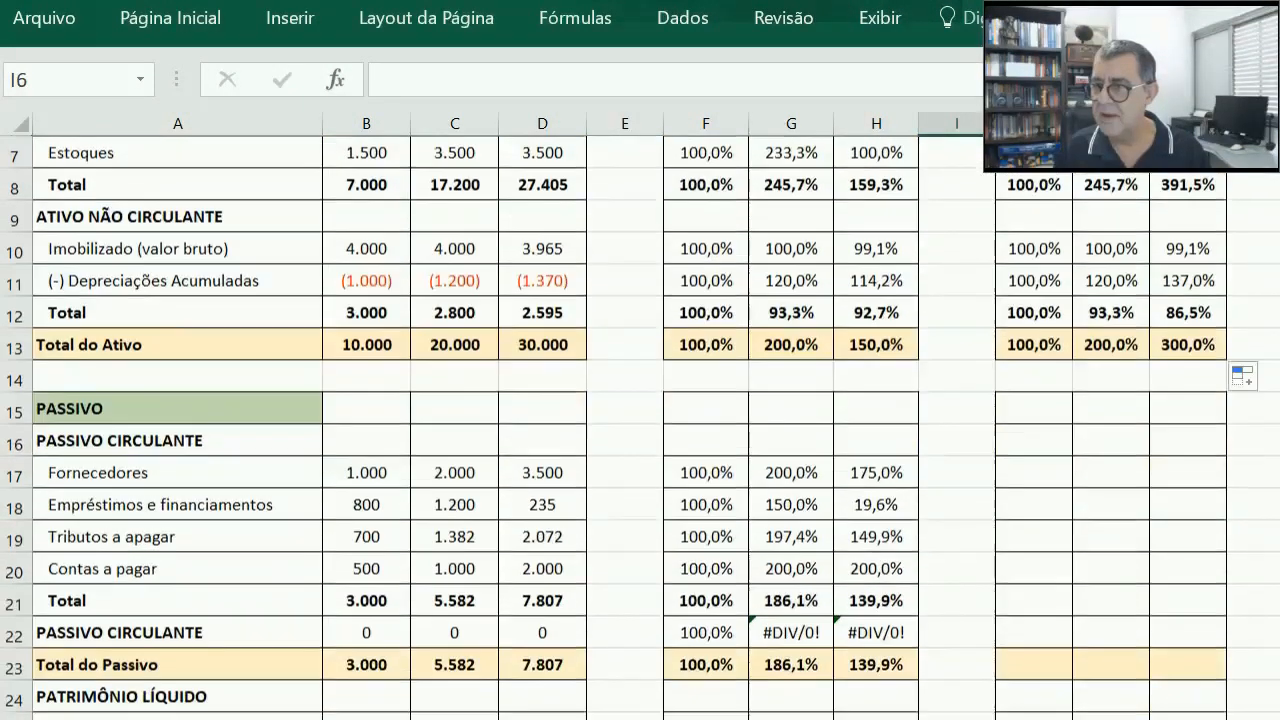
scroll(1137, 531, down, 1)
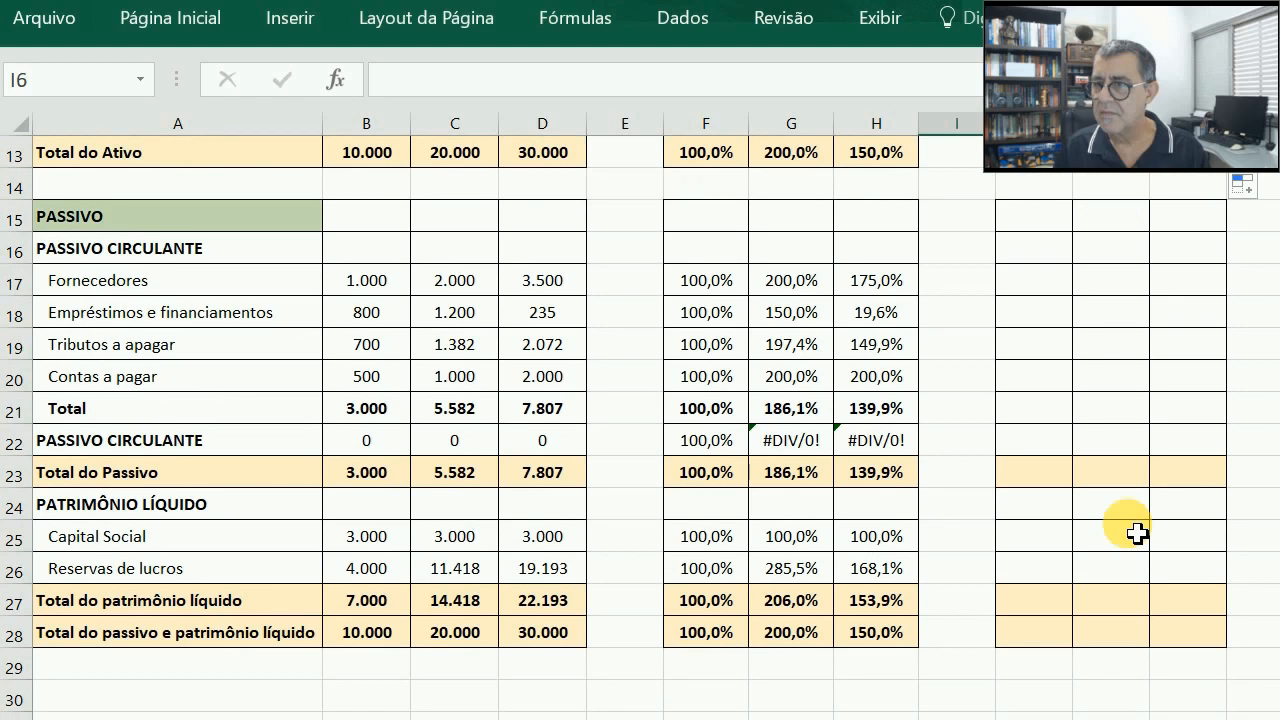
click(1047, 293)
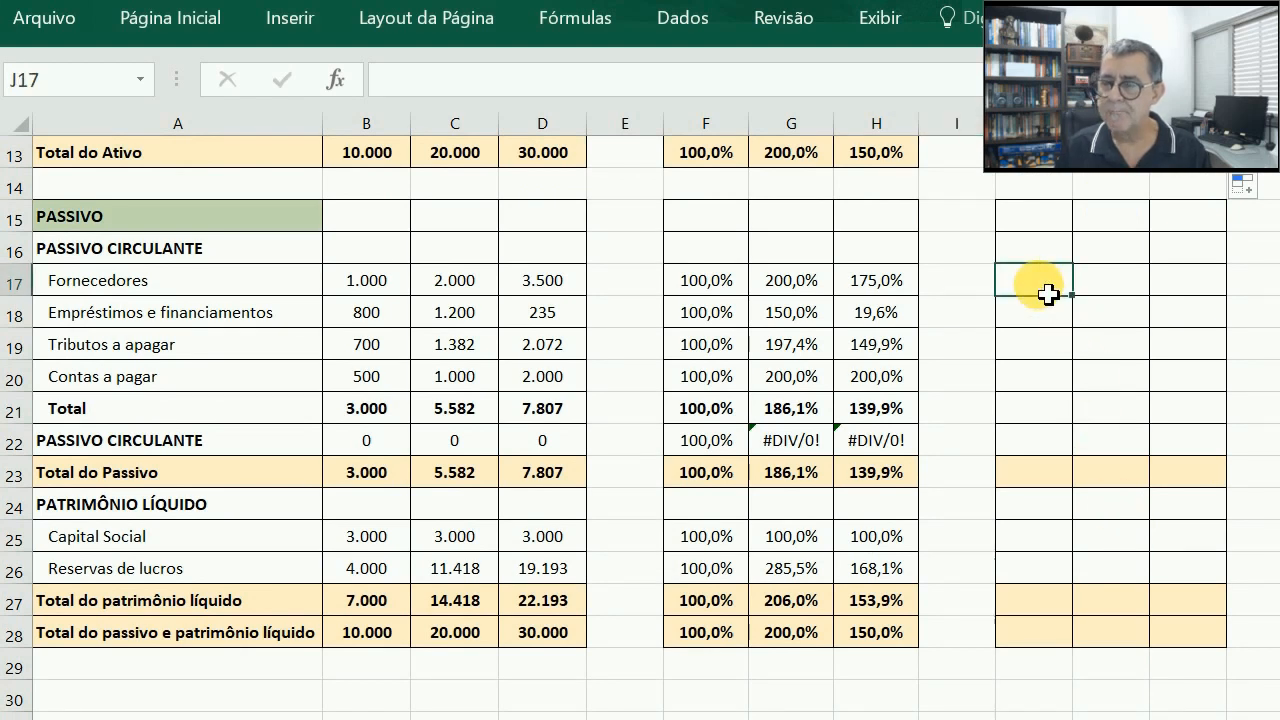
text(=)
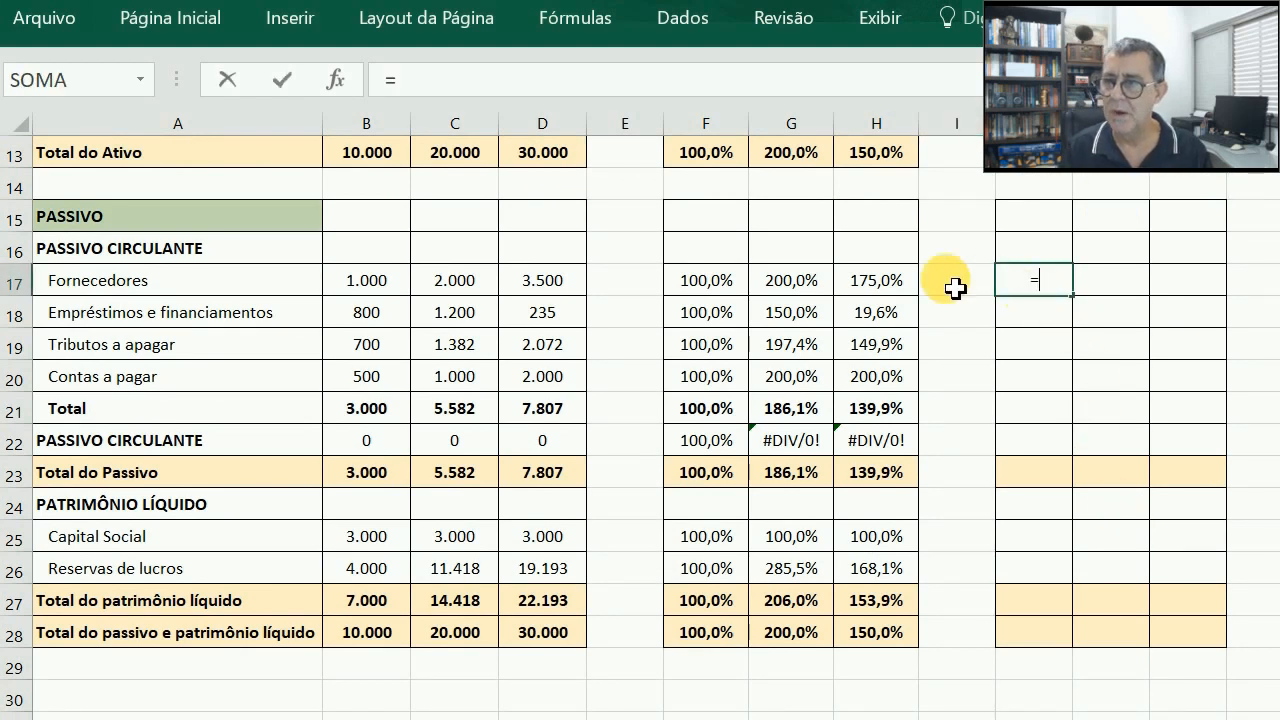
click(384, 286)
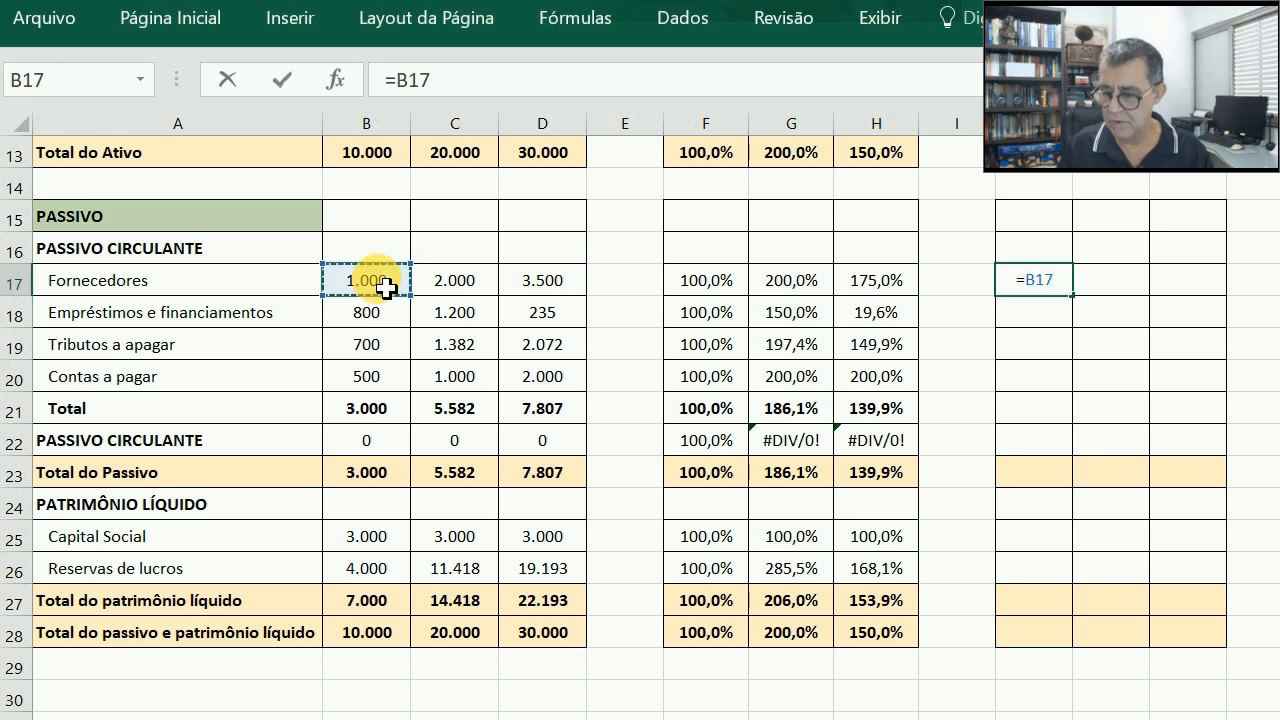
text(/)
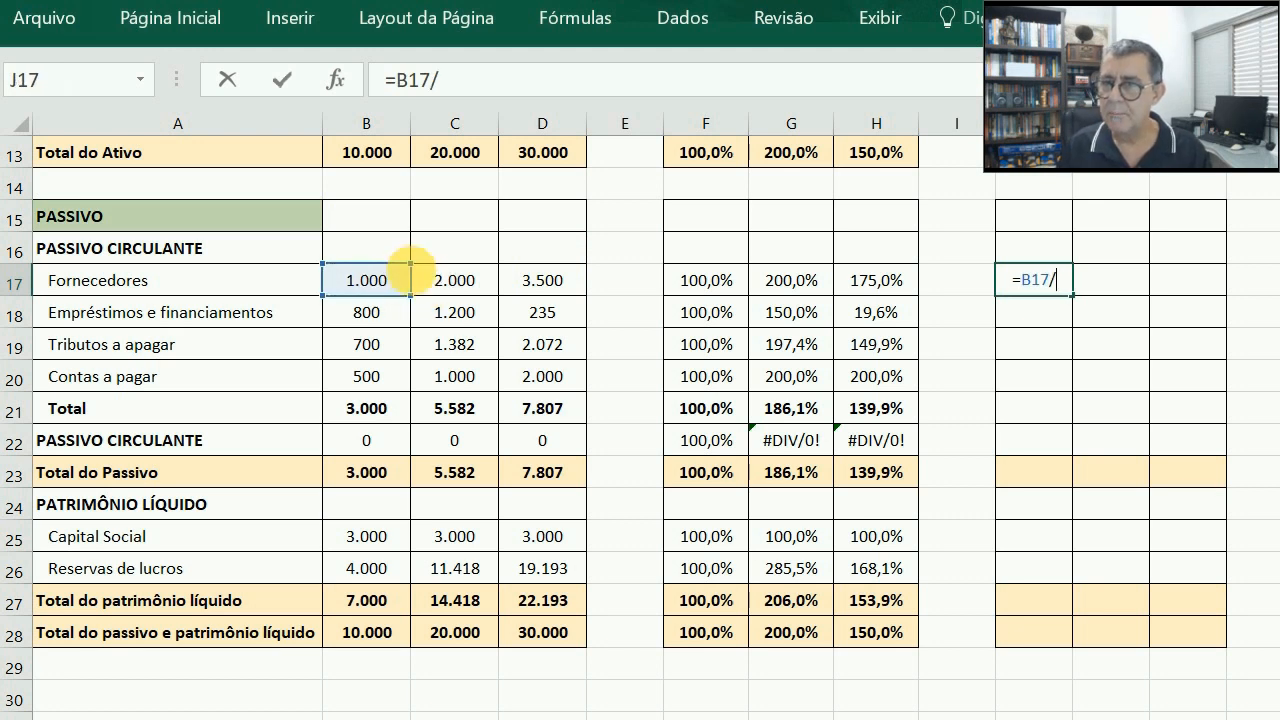
click(348, 289)
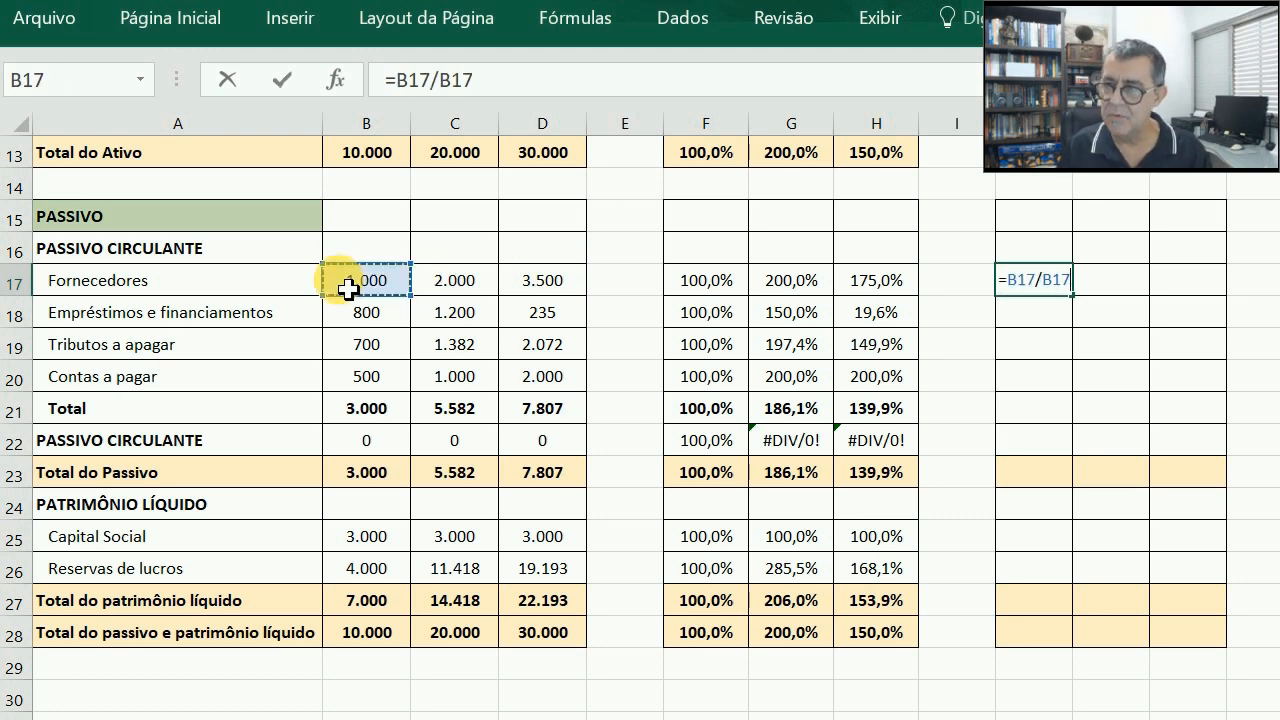
key(F4)
key(F4)
key(F4)
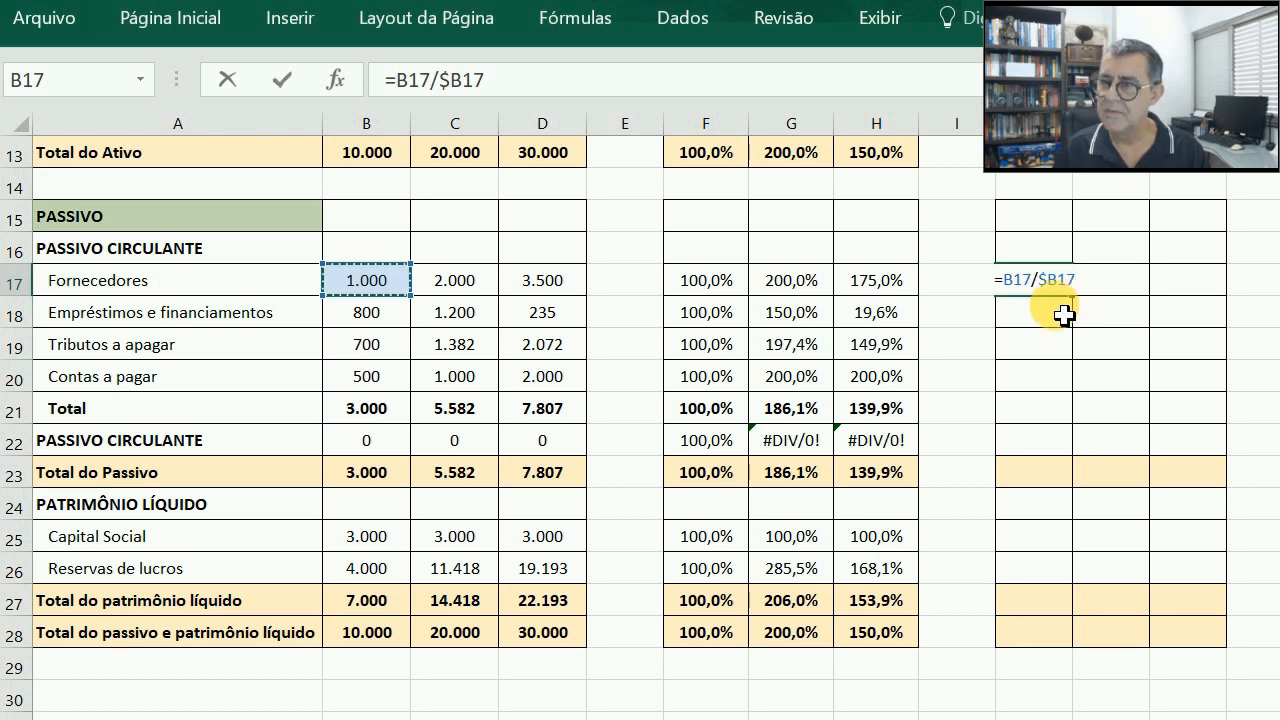
key(Return)
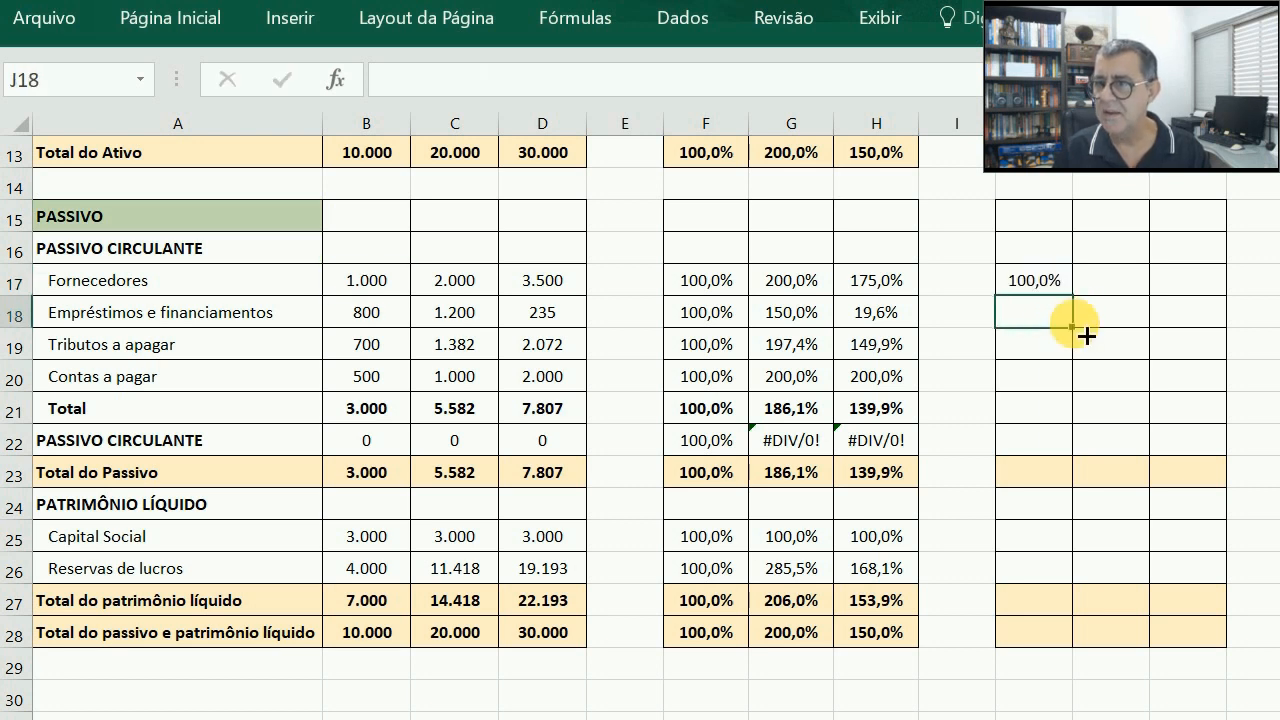
Step: Fill the Fornecedores Ano 1 formula down to J28 and clear it from the PATRIMÔNIO LÍQUIDO heading row (J24)
click(1046, 279)
drag(1083, 308, 1090, 644)
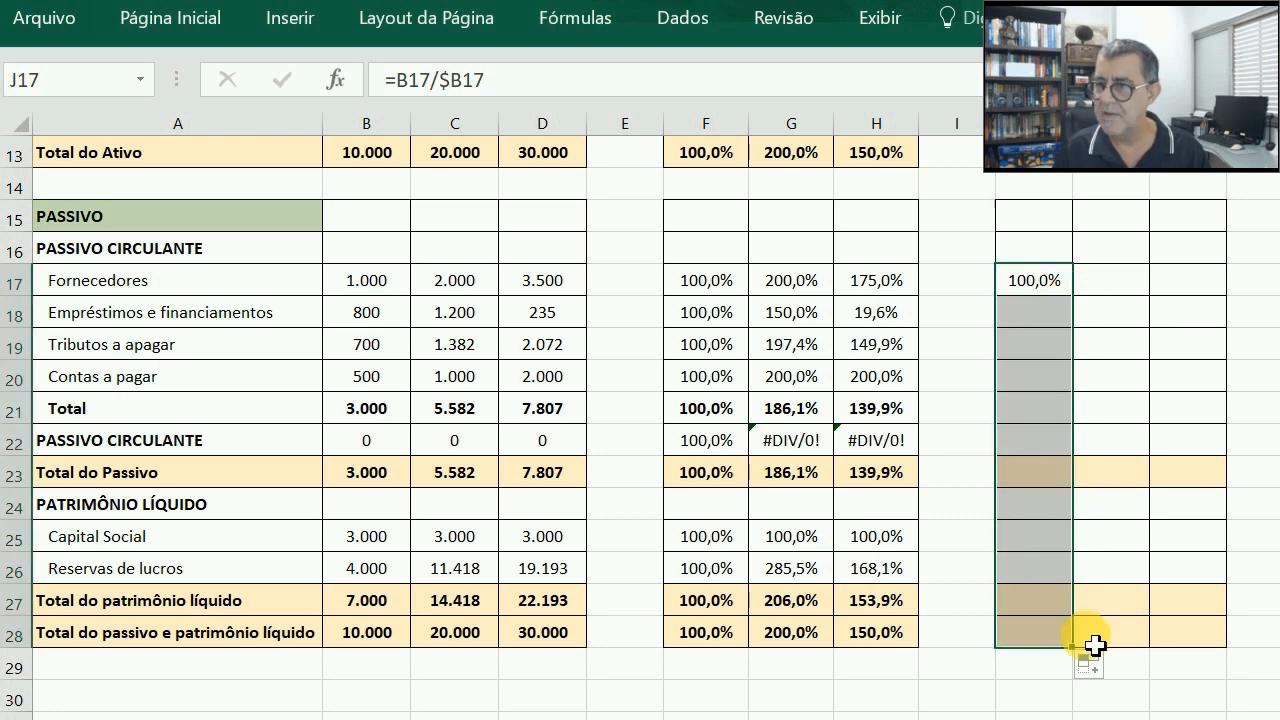
click(1044, 442)
key(Delete)
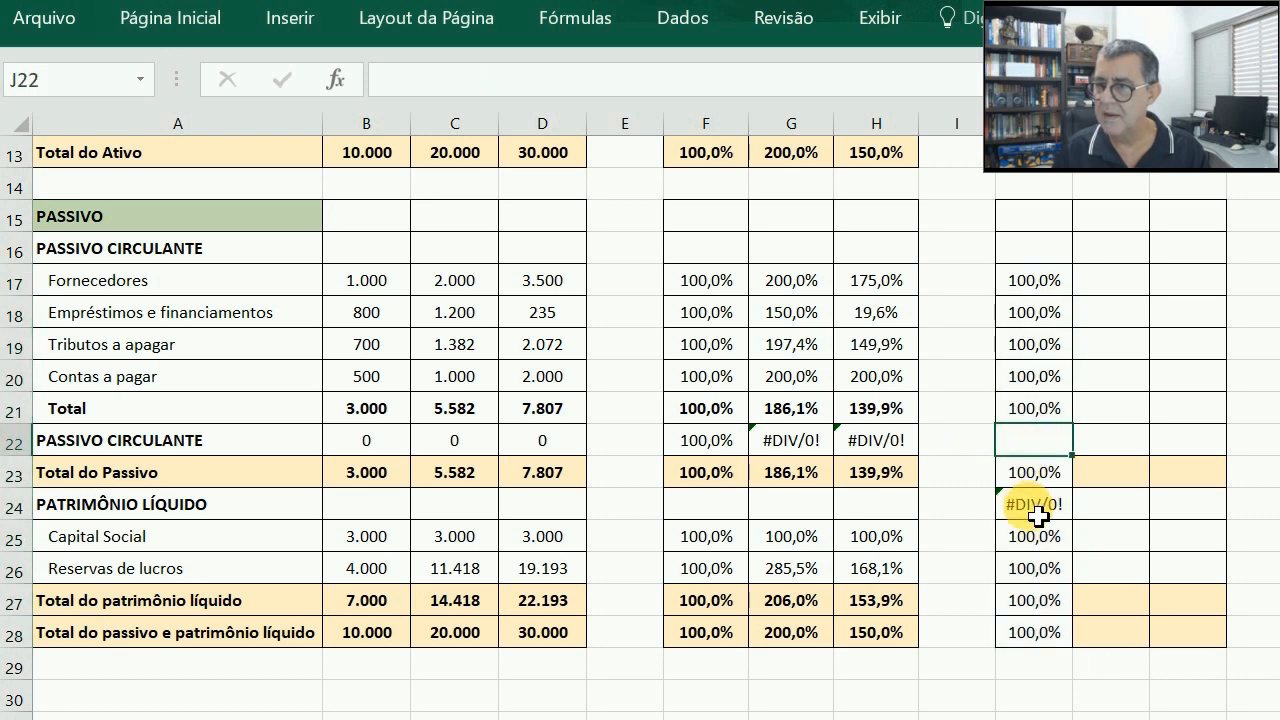
key(ctrl+z)
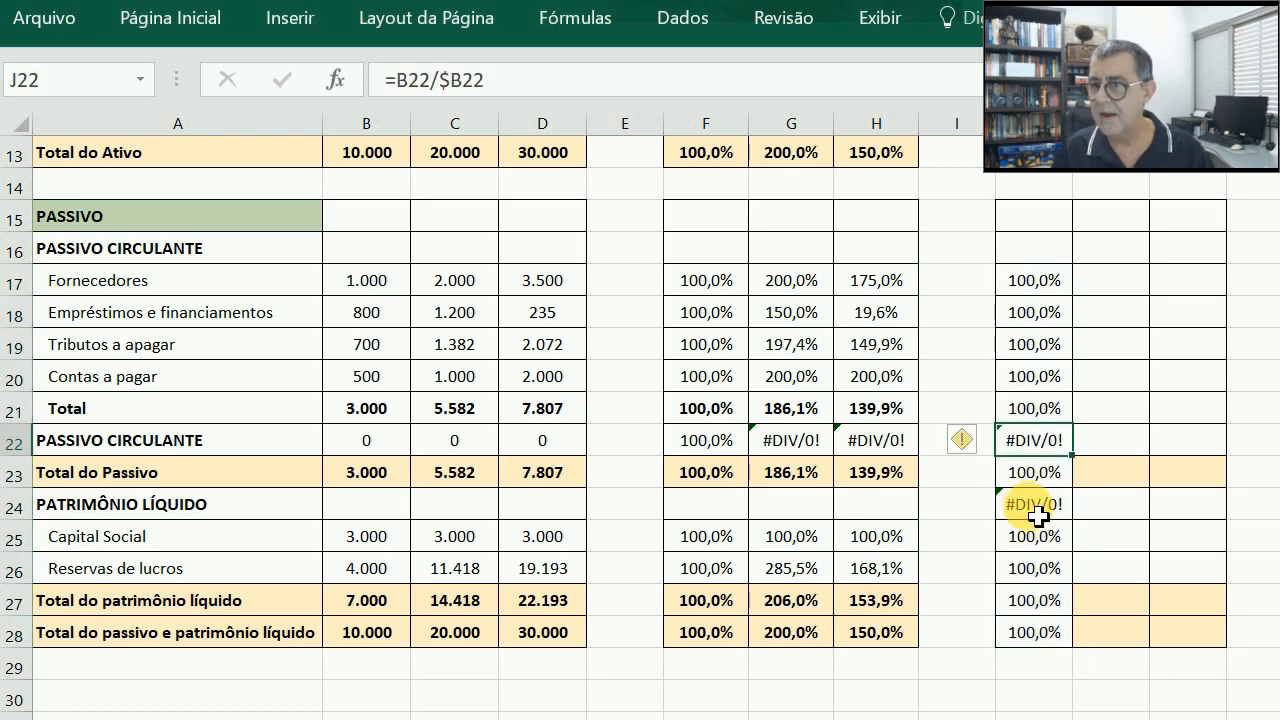
click(1038, 515)
key(Delete)
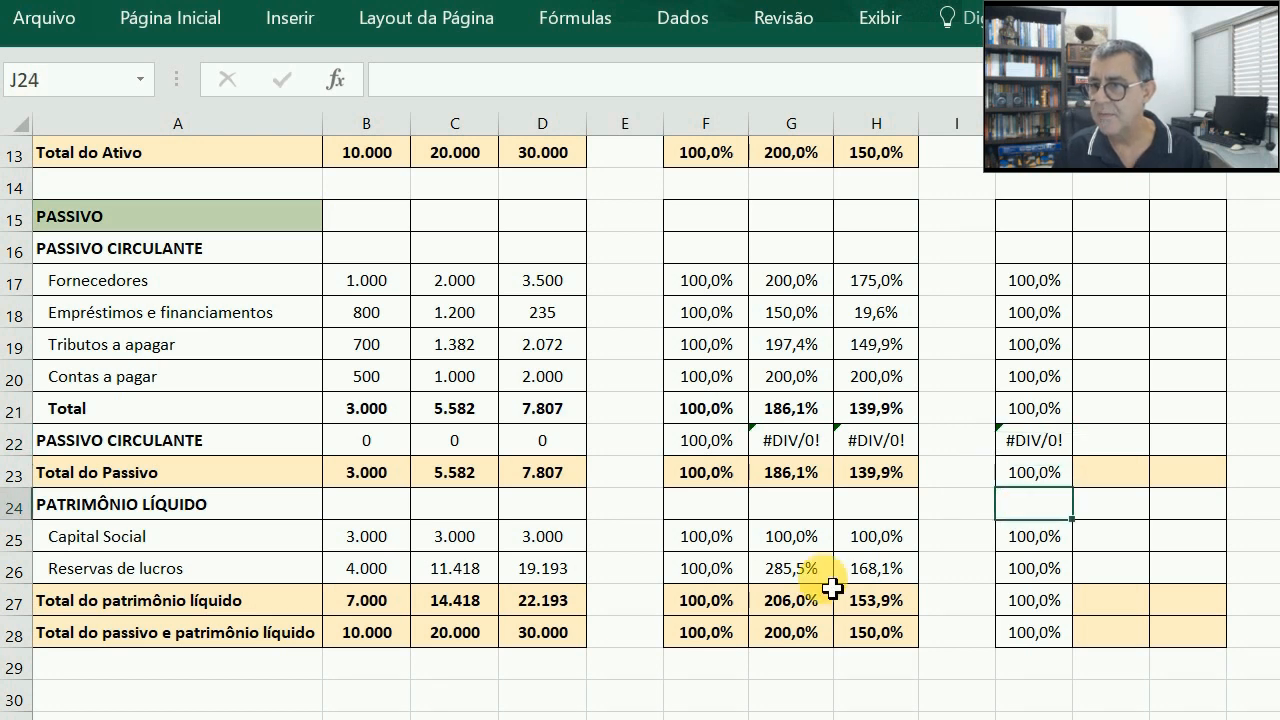
Step: Copy the formatting of the previous-year-base Ano 3 cells H17:H28 onto the Ano 1 cells J17:J28
drag(889, 280, 889, 636)
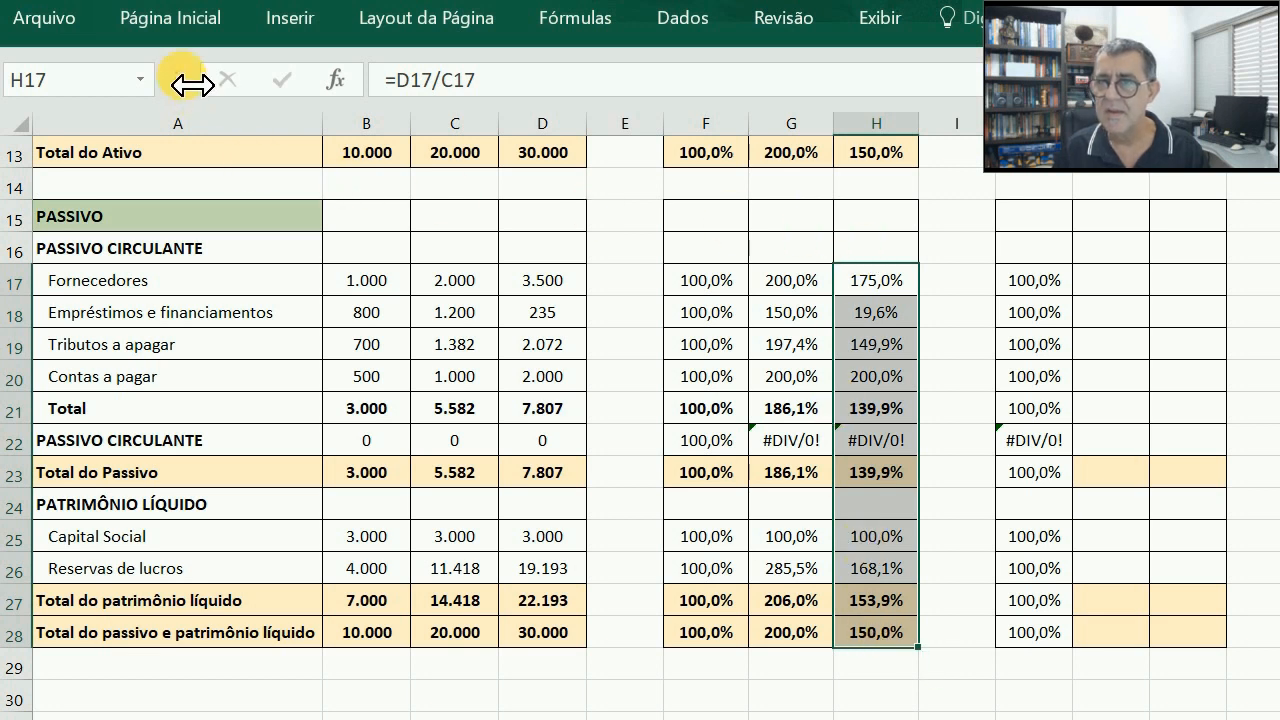
click(174, 38)
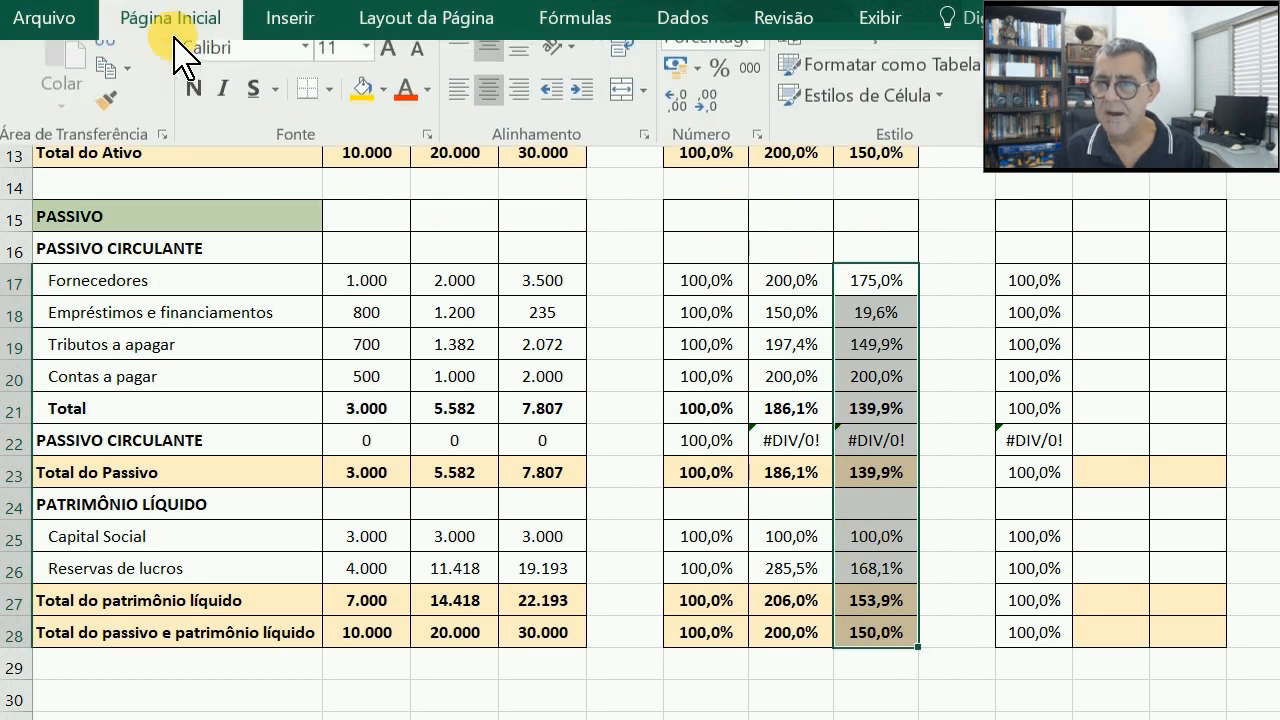
click(113, 130)
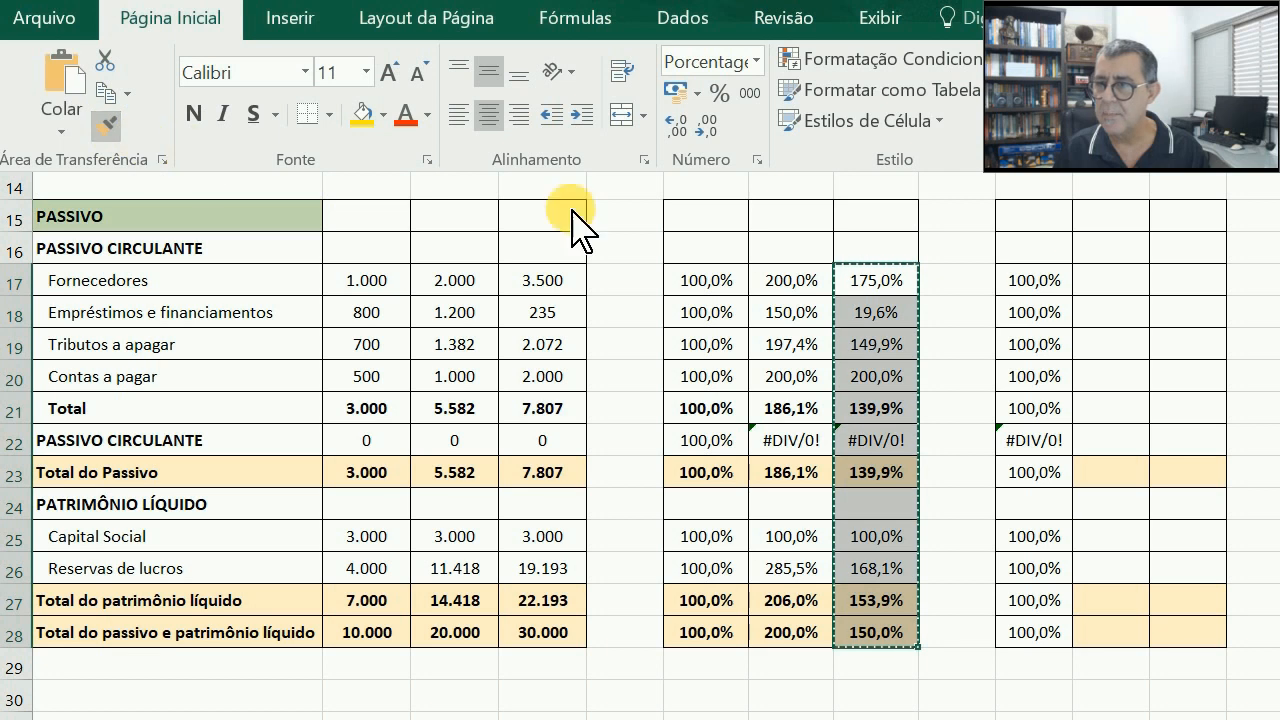
click(1040, 280)
drag(1040, 280, 1048, 632)
Step: Extend the Ano 1 formulas in J17:J28 across the Ano 2 and Ano 3 columns of the Base ano 1 table
key(Left)
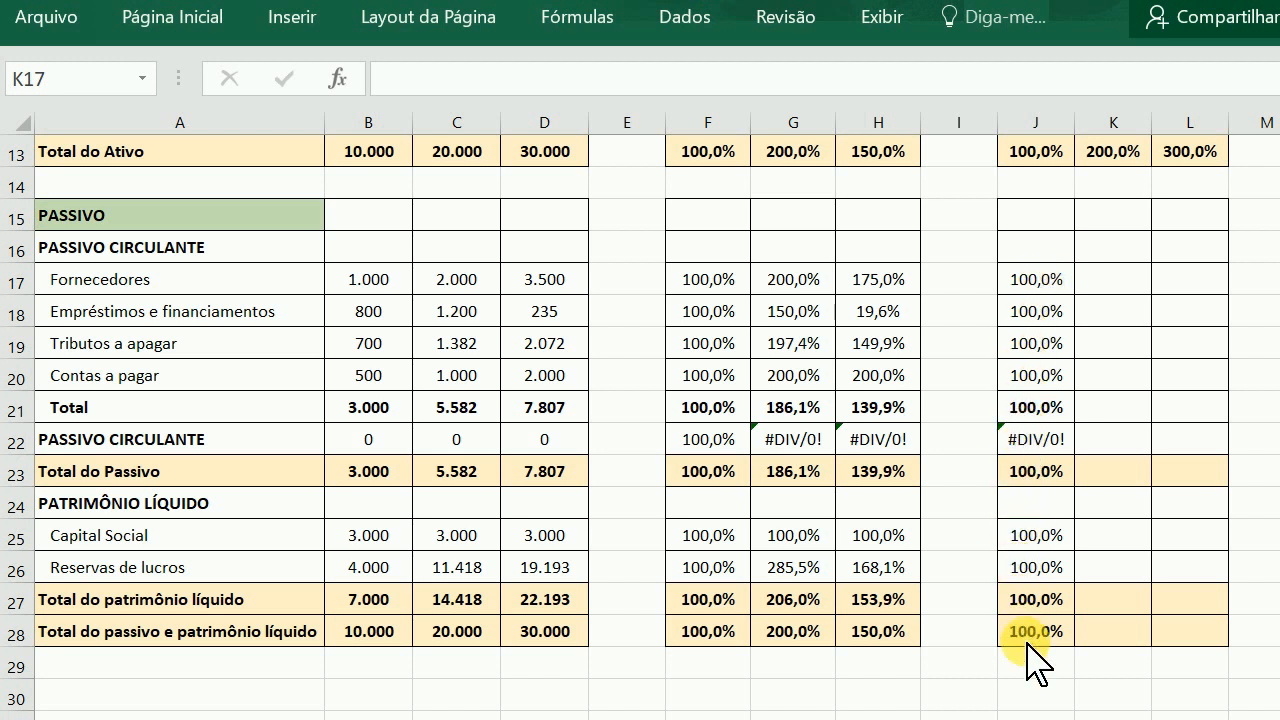
key(ctrl+shift+End)
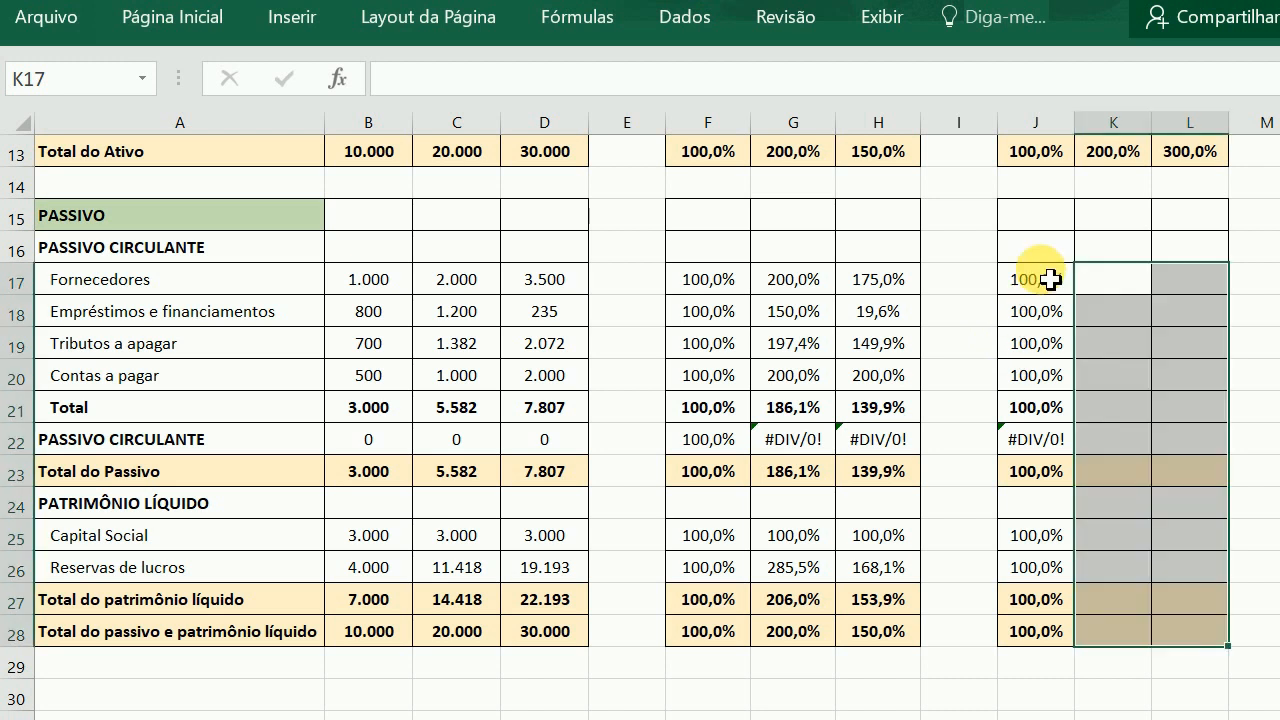
drag(1049, 279, 1227, 662)
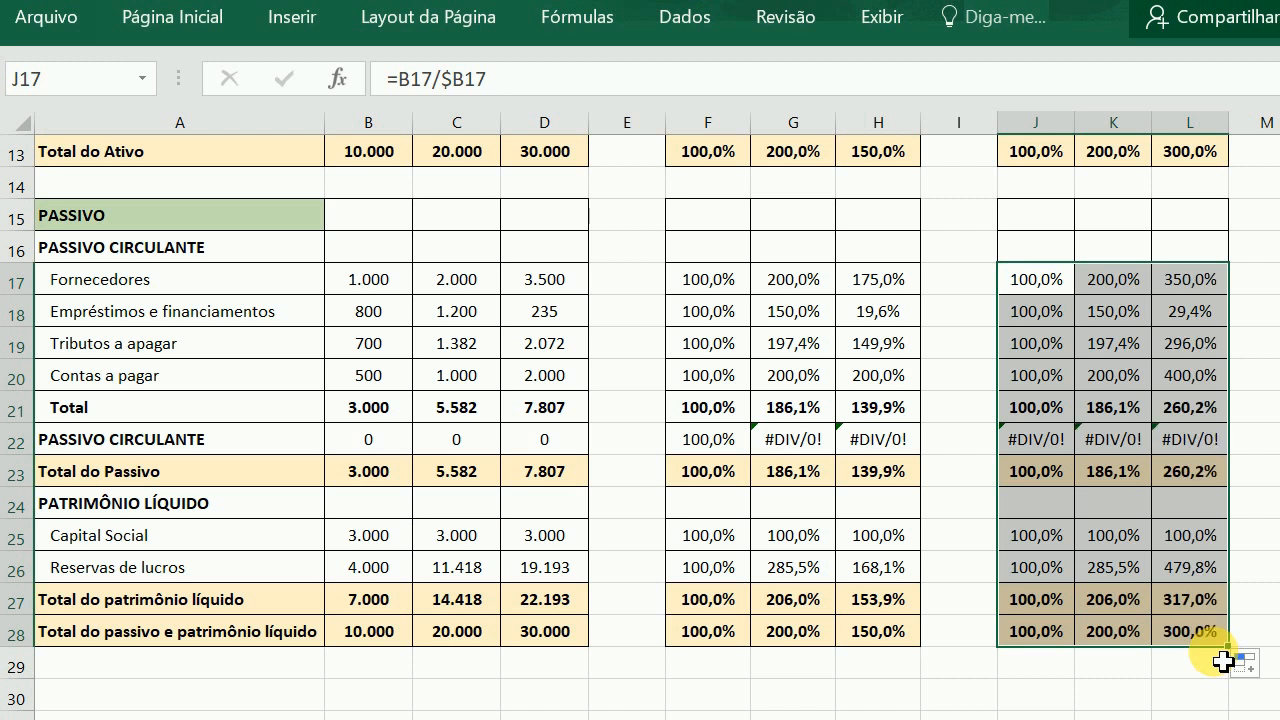
Step: Check the fixed-base index formulas for Fornecedores in Ano 1 and Ano 2
key(Left)
key(Right)
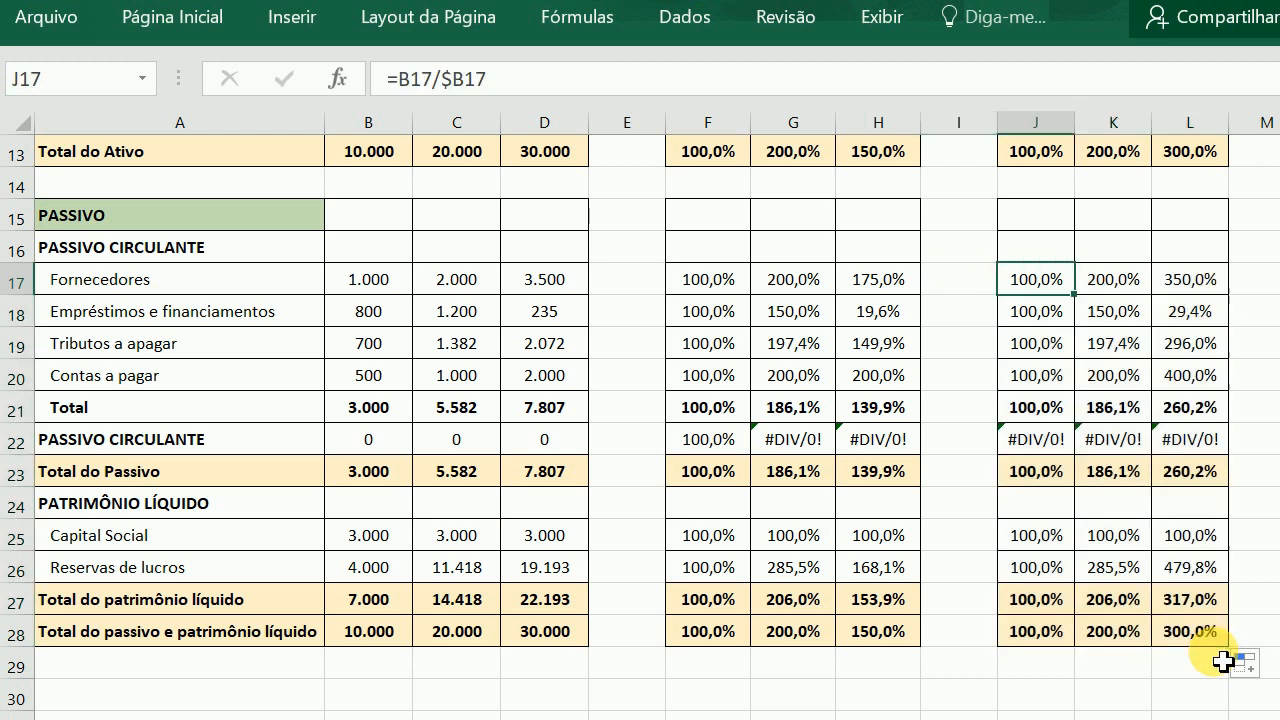
key(Right)
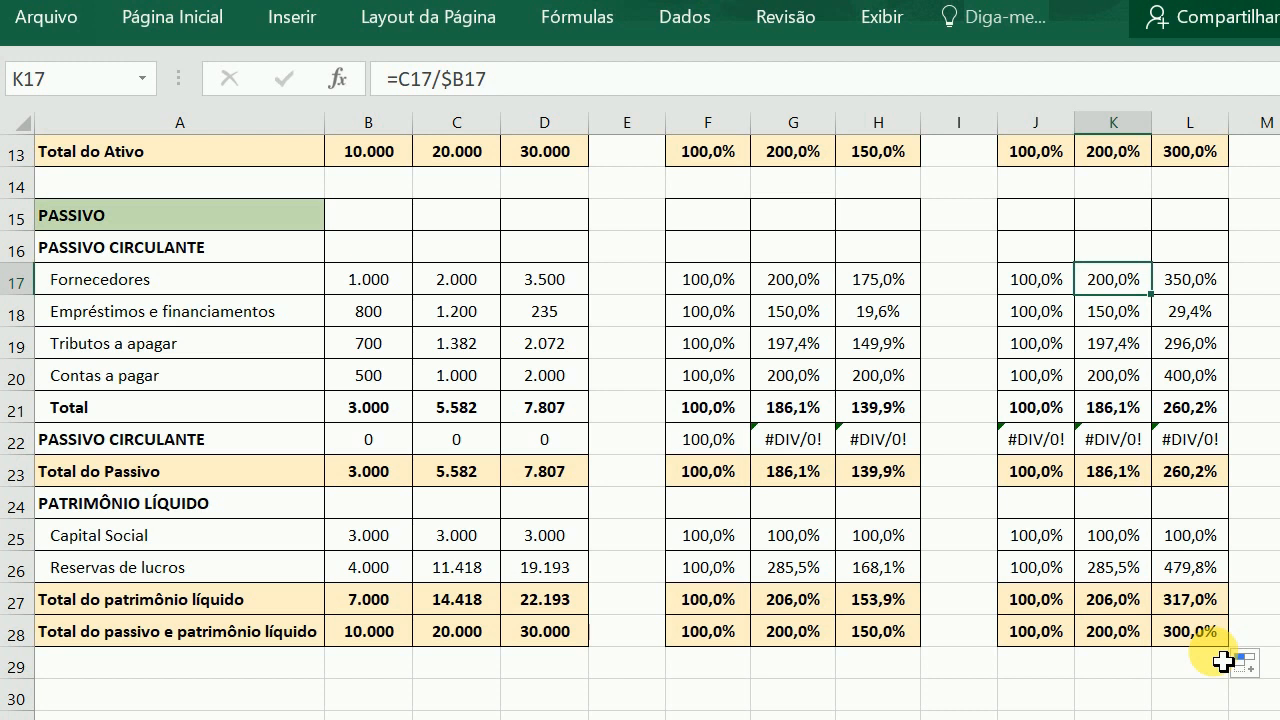
click(392, 287)
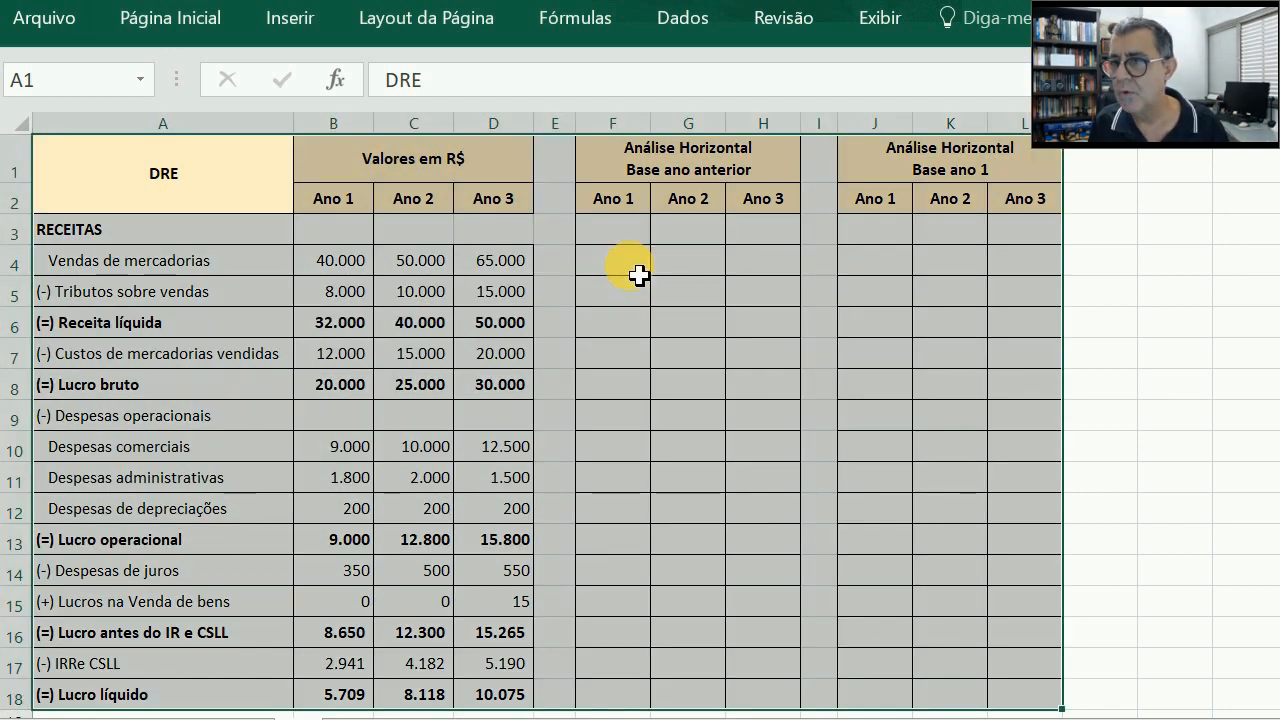
Step: Fill the DRE's previous-year-base Ano 1 cells F4:F18 with 100%, leaving the Despesas operacionais heading row (F9) empty
click(632, 268)
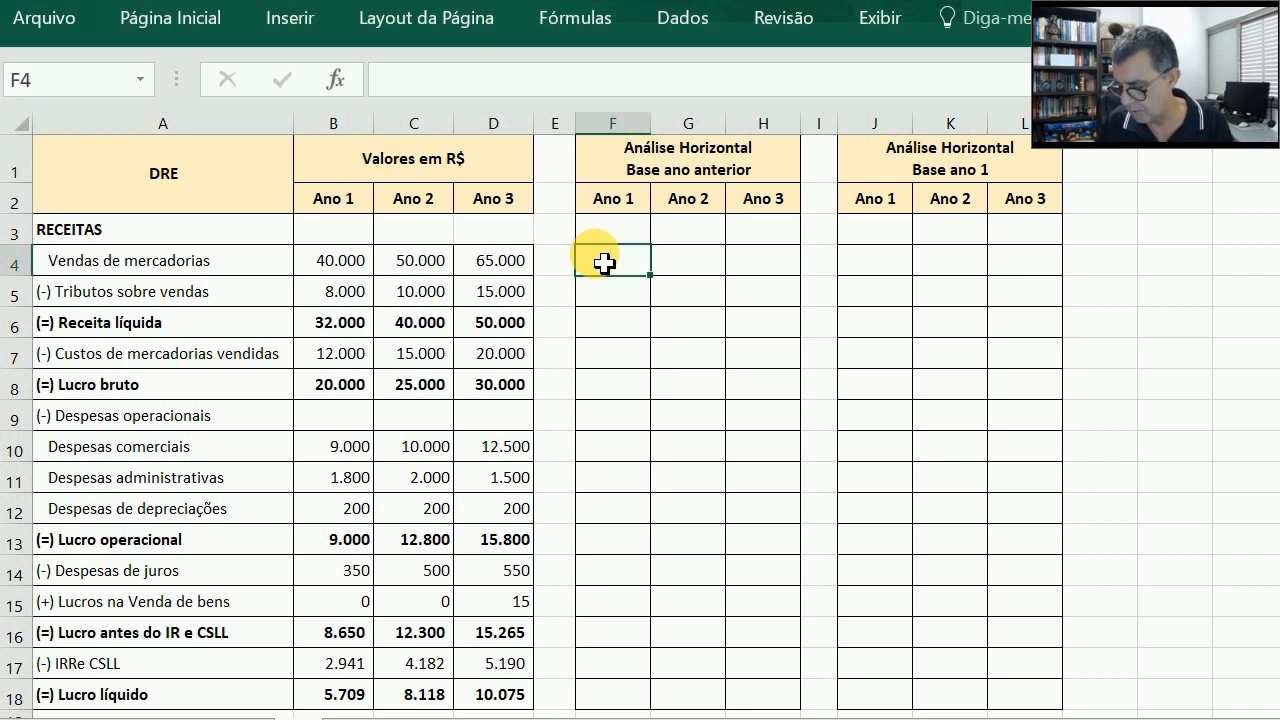
text(100)
key(Return)
key(Up)
drag(650, 274, 670, 715)
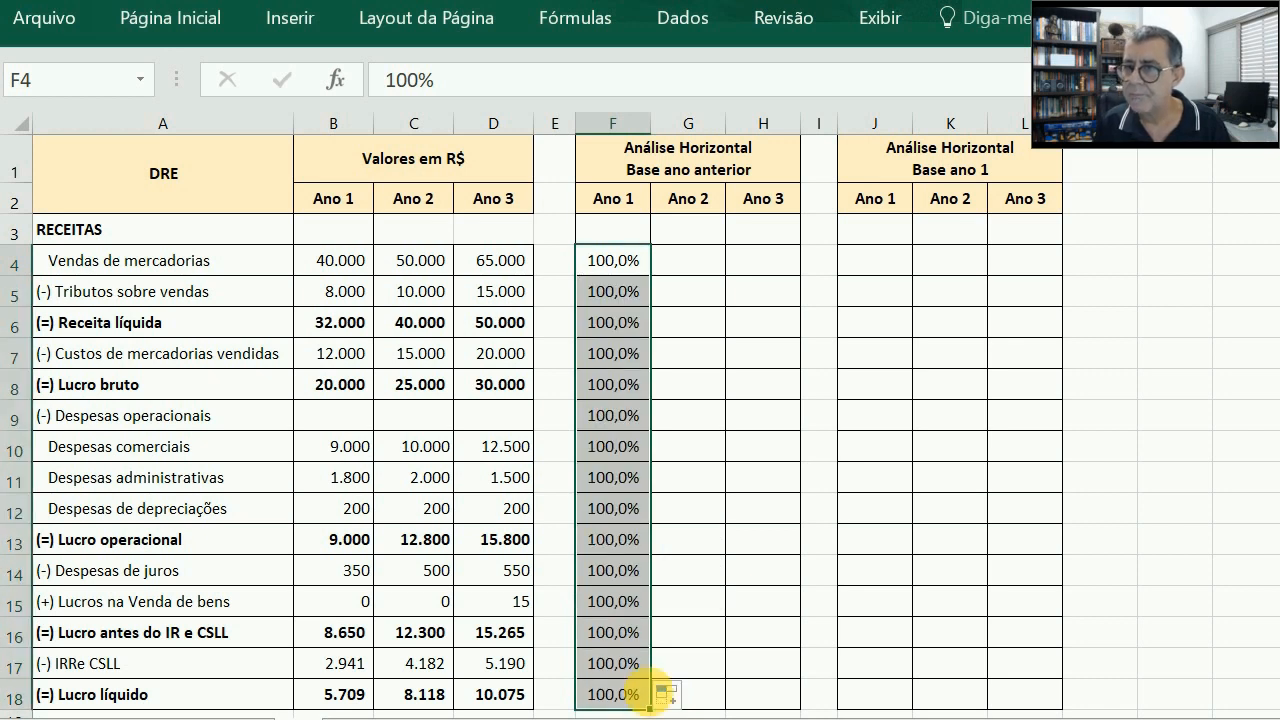
click(600, 416)
key(Delete)
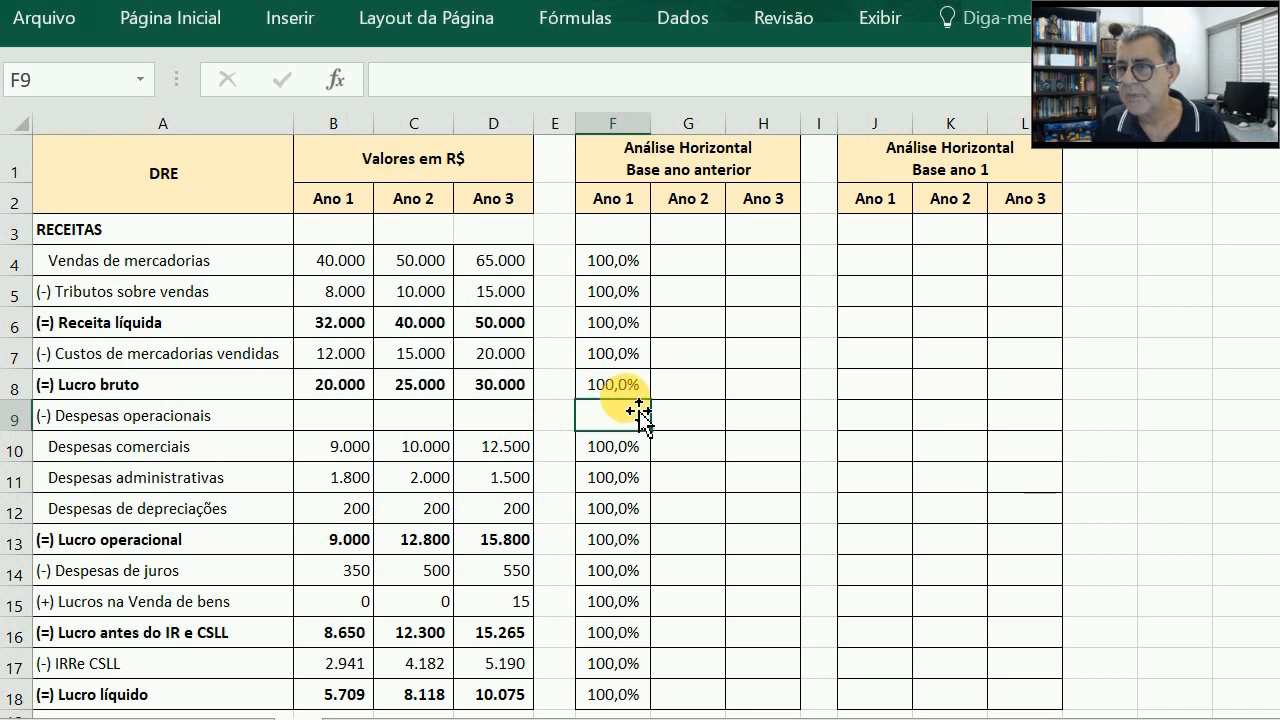
Step: Bold the previous-year-base Ano 1 percentages of Receita líquida (F6) and Lucro bruto (F8)
click(608, 326)
click(162, 36)
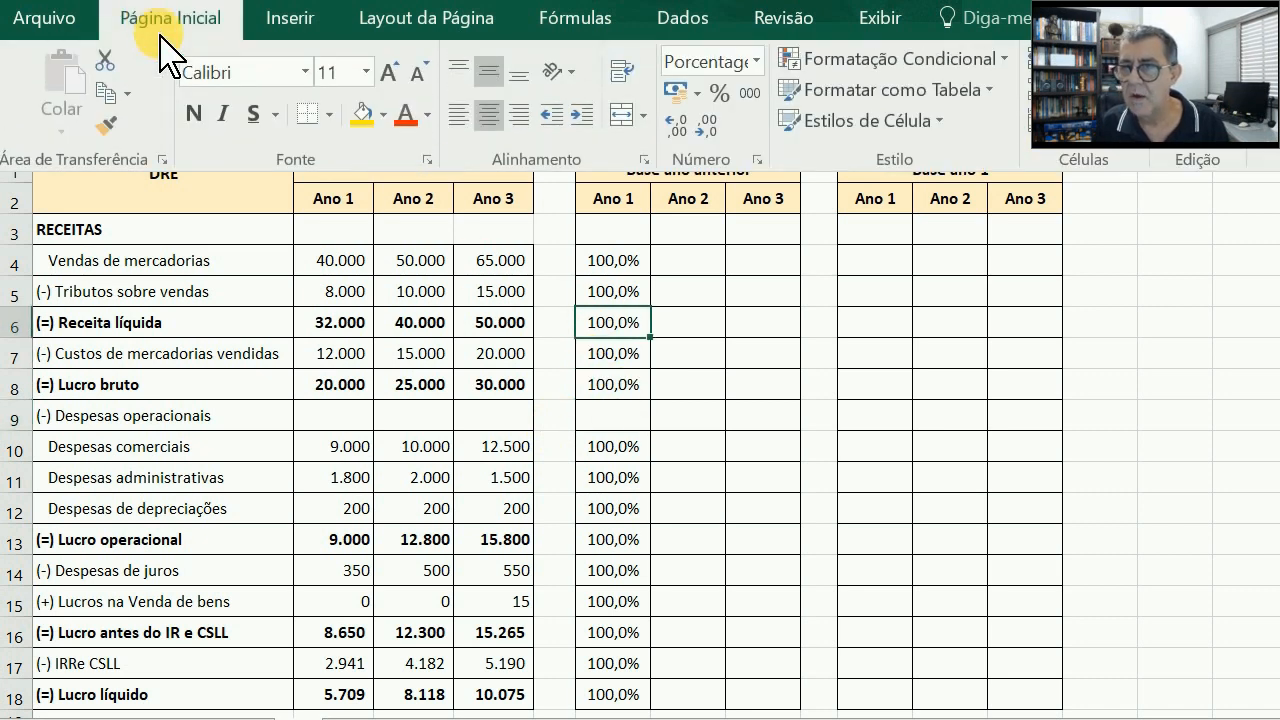
click(194, 114)
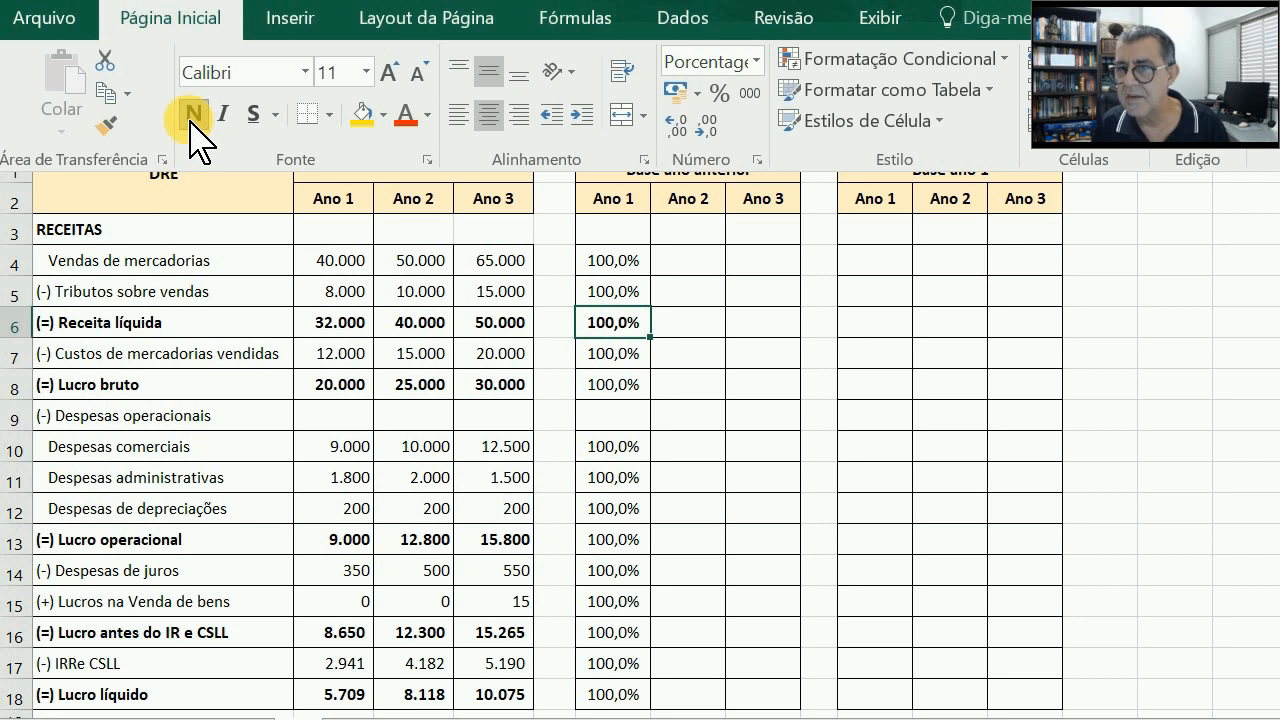
click(620, 391)
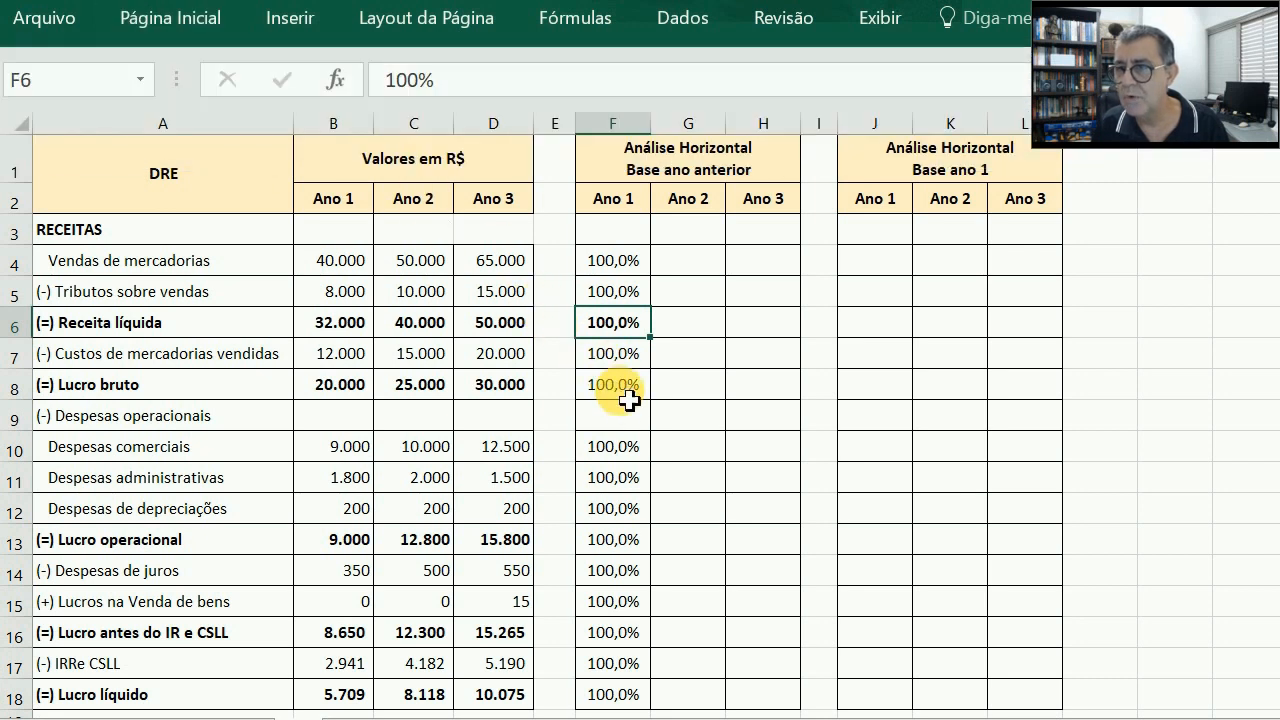
click(628, 398)
click(165, 20)
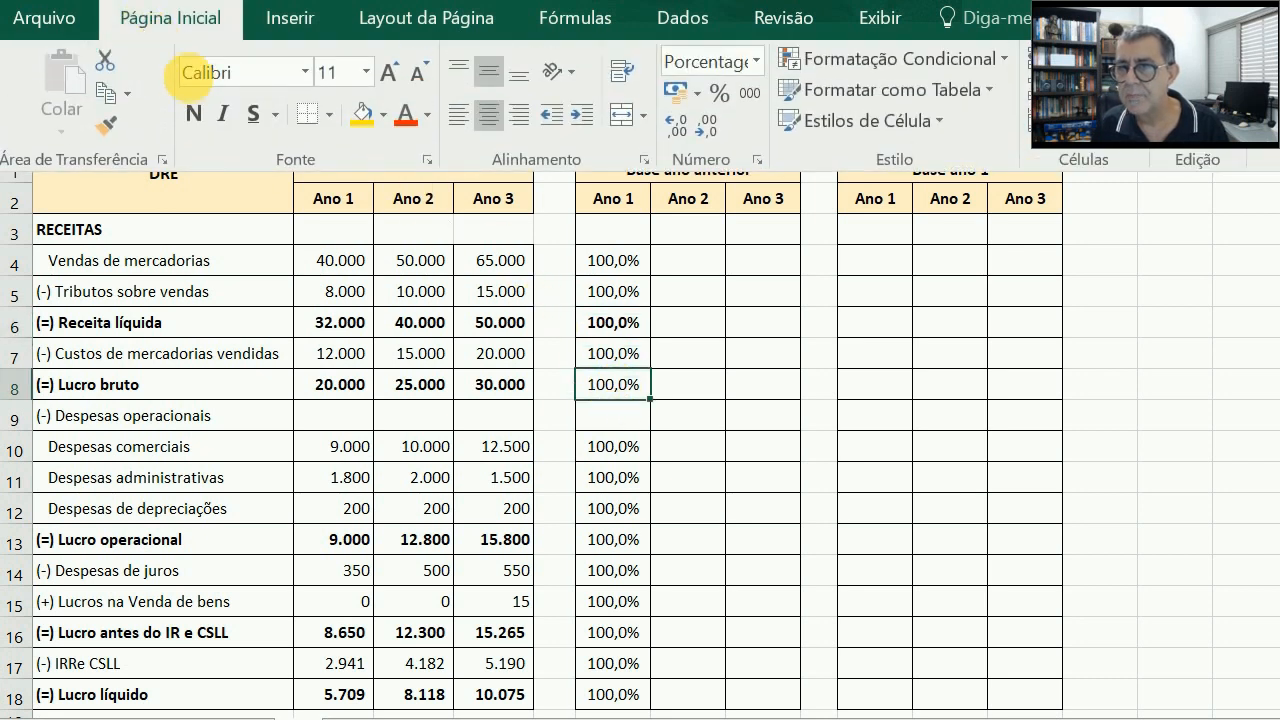
click(194, 114)
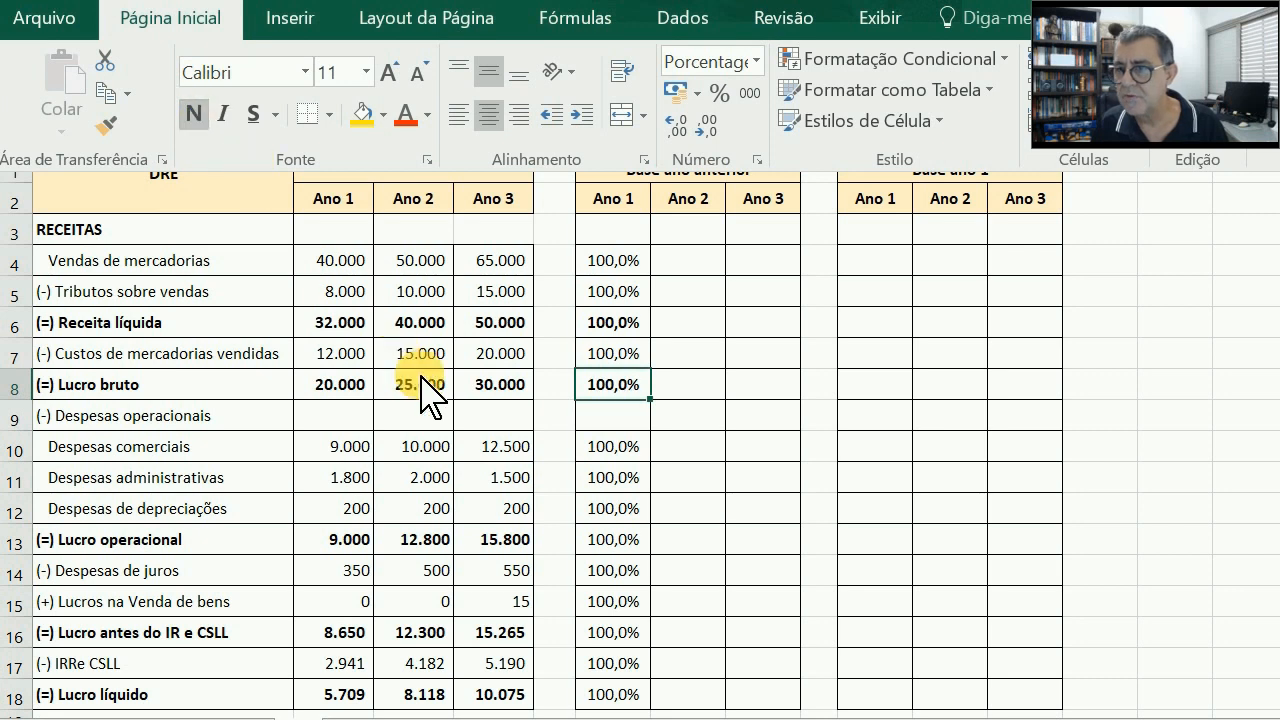
Step: Bold the previous-year-base Ano 1 percentages of Lucro operacional (F13), Lucro antes do IR e CSLL (F16) and Lucro líquido (F18)
click(614, 545)
click(612, 540)
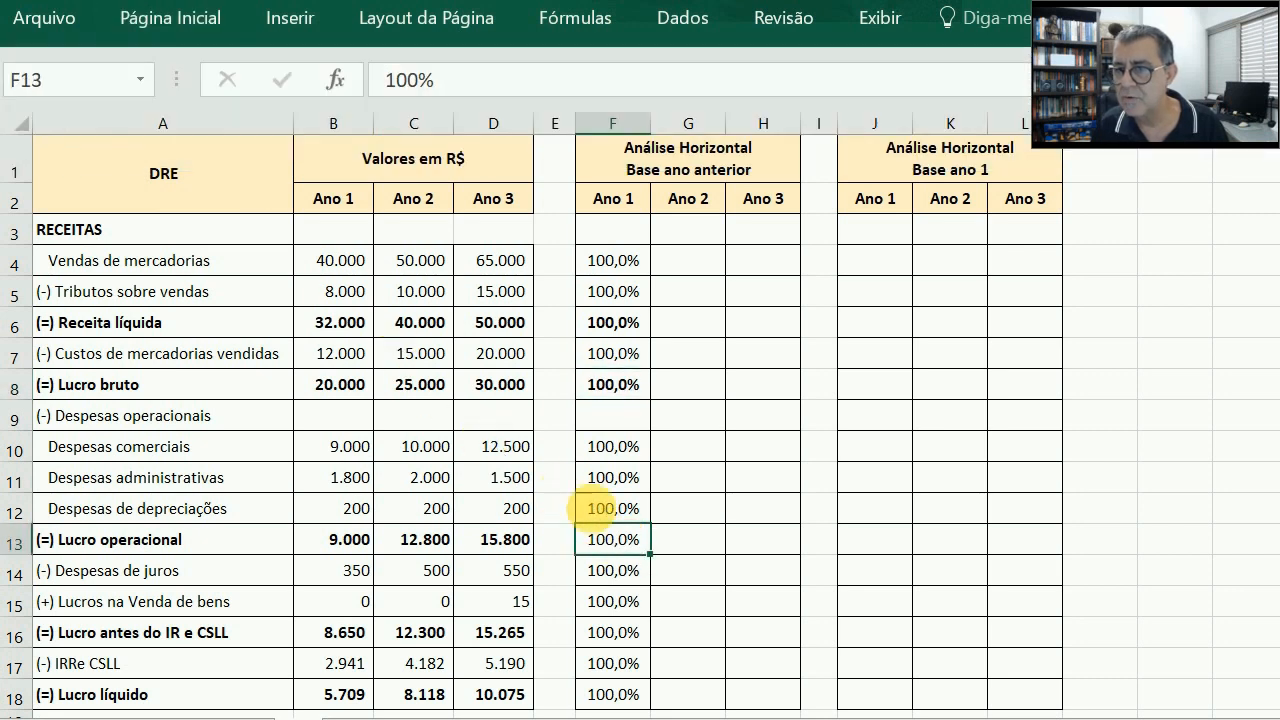
click(165, 20)
click(204, 112)
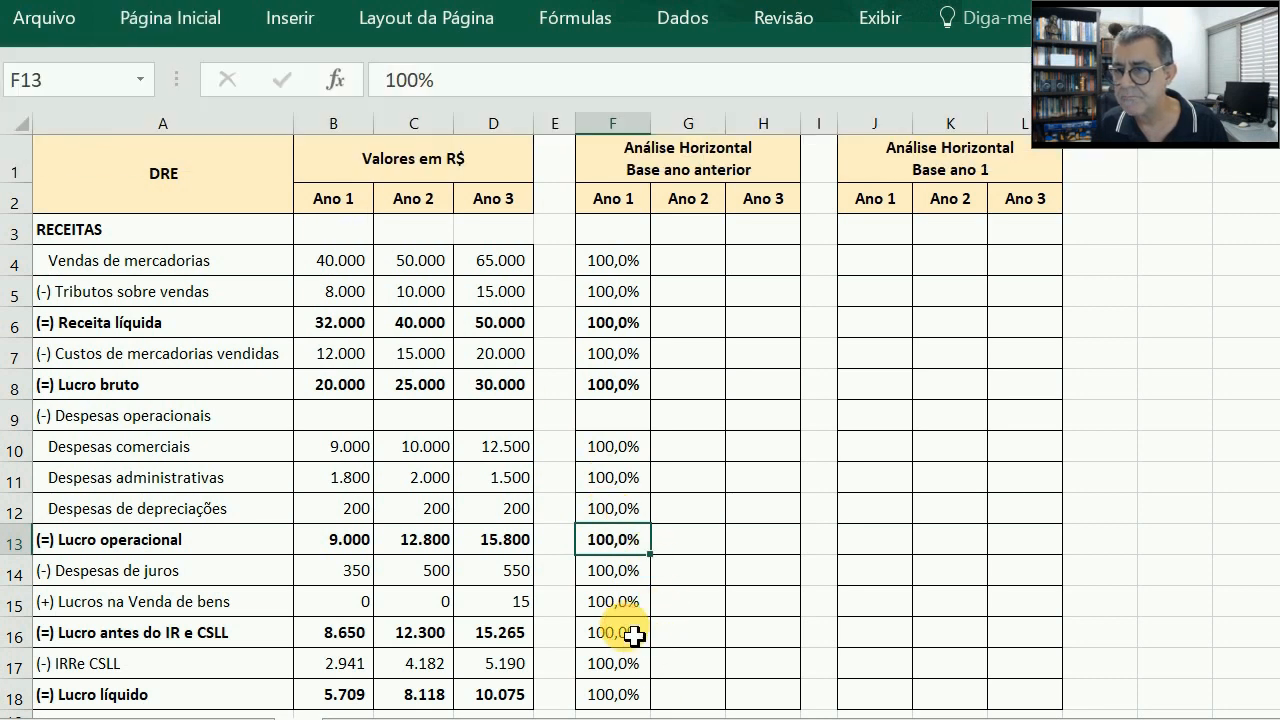
click(632, 634)
click(150, 20)
click(207, 112)
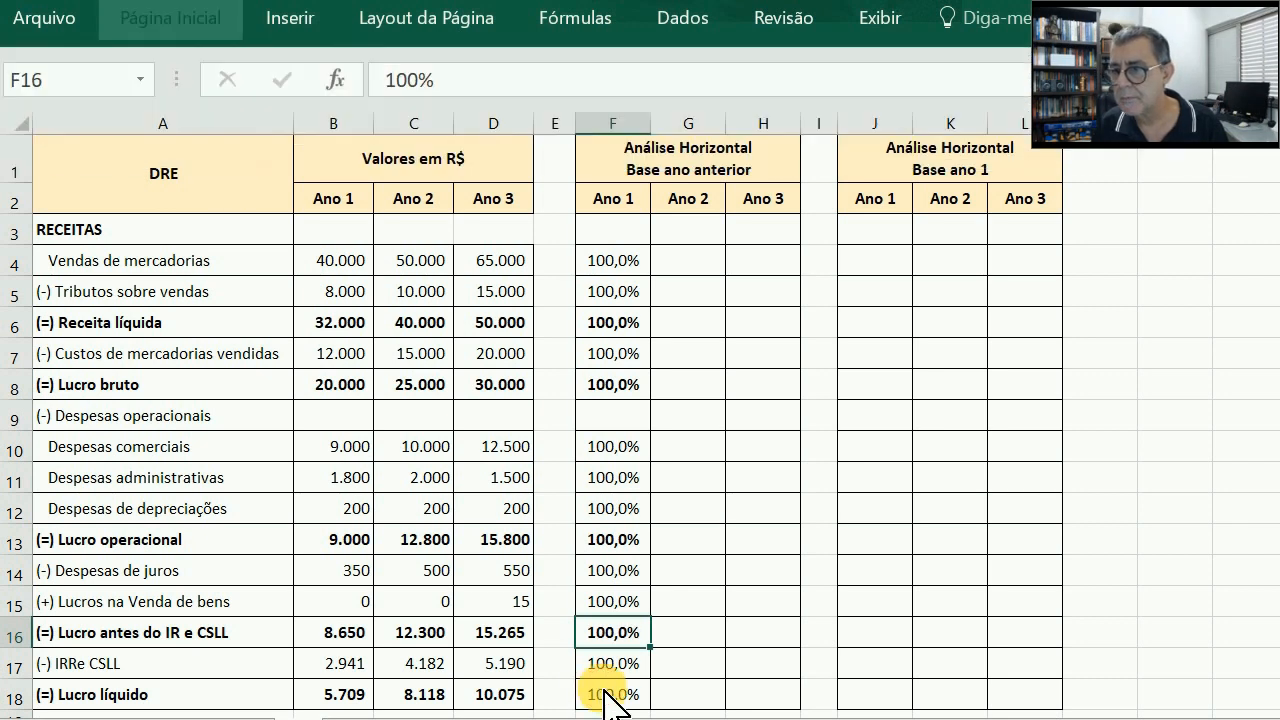
click(600, 692)
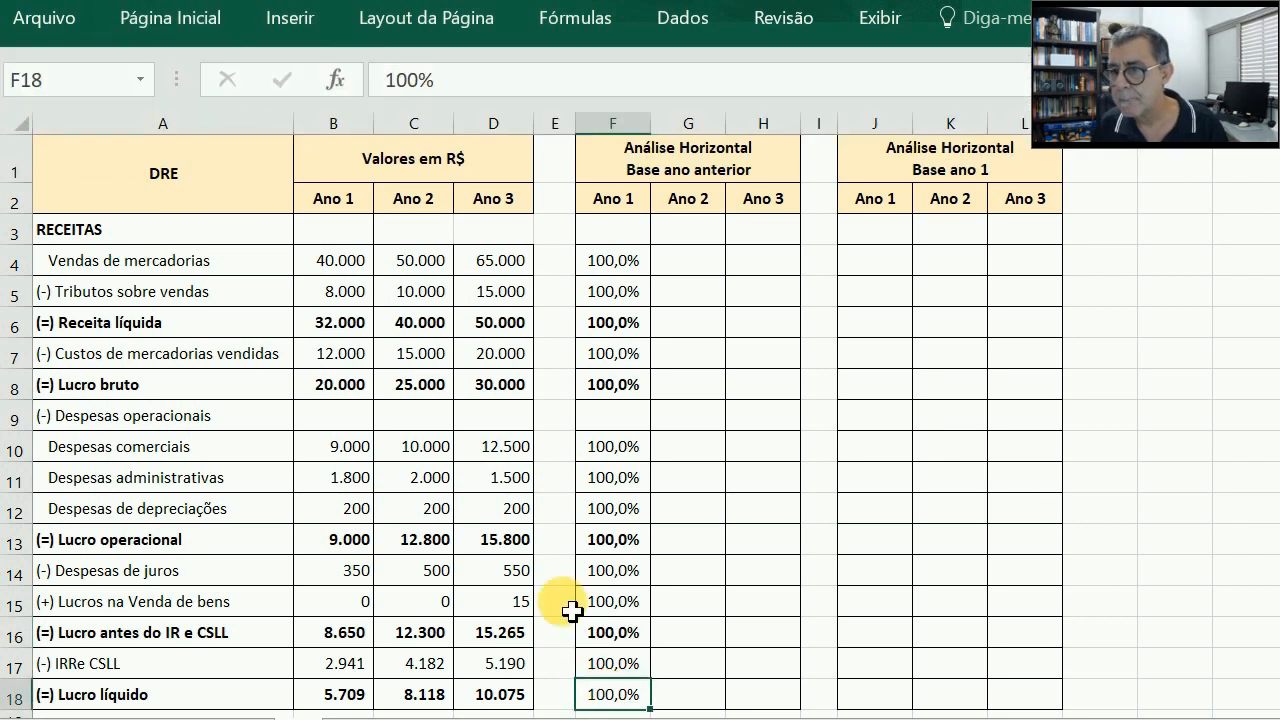
click(160, 20)
click(193, 112)
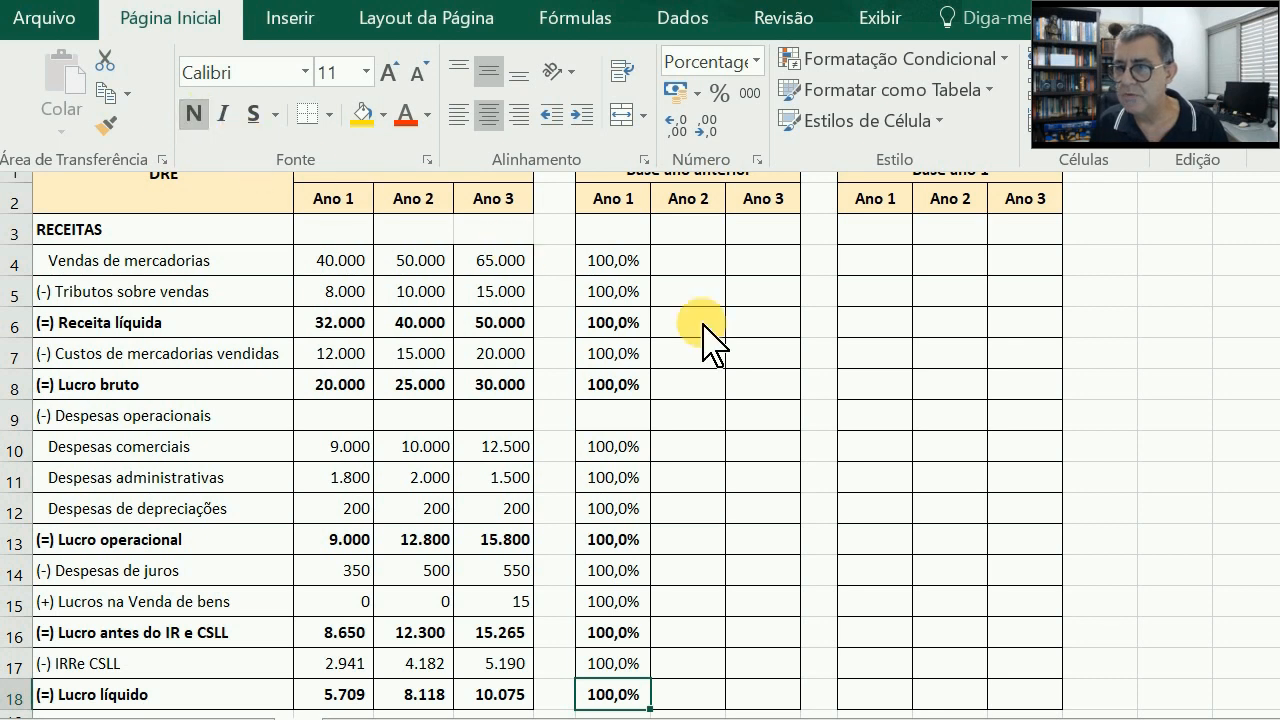
Step: Enter =C4/B4 in G4 as the previous-year-base Ano 2 index for Vendas de mercadorias
click(698, 270)
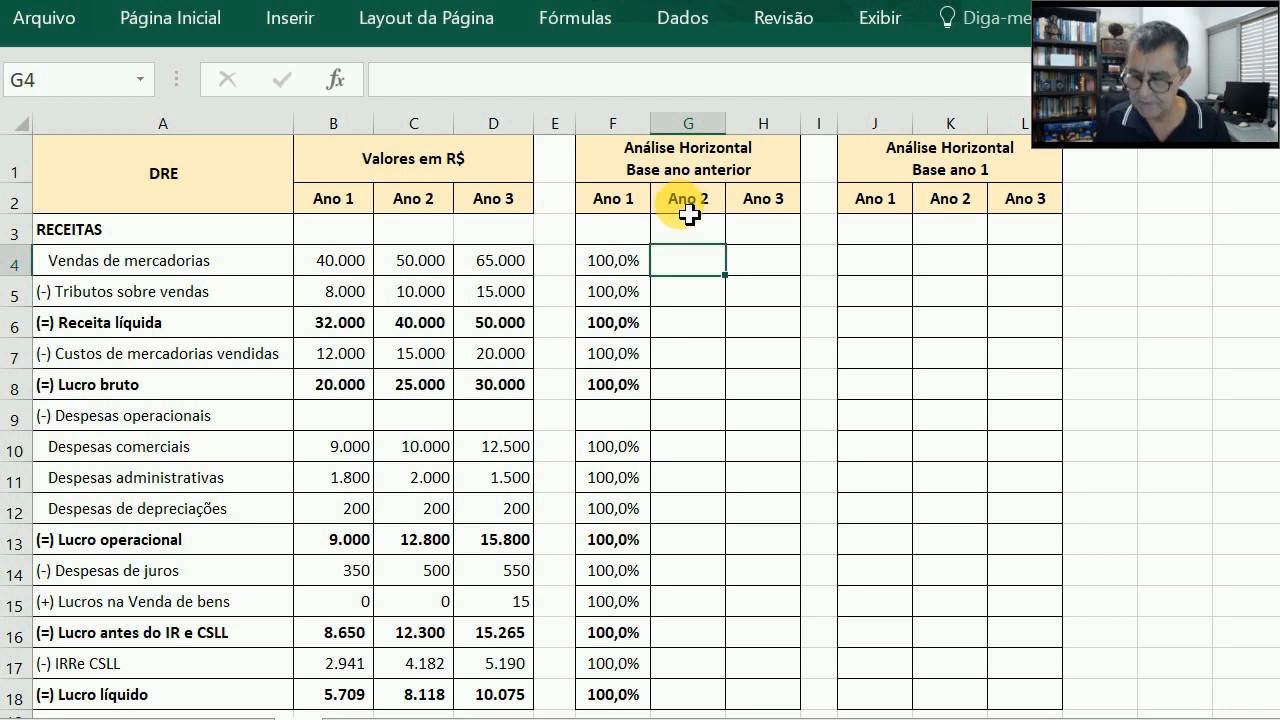
text(=)
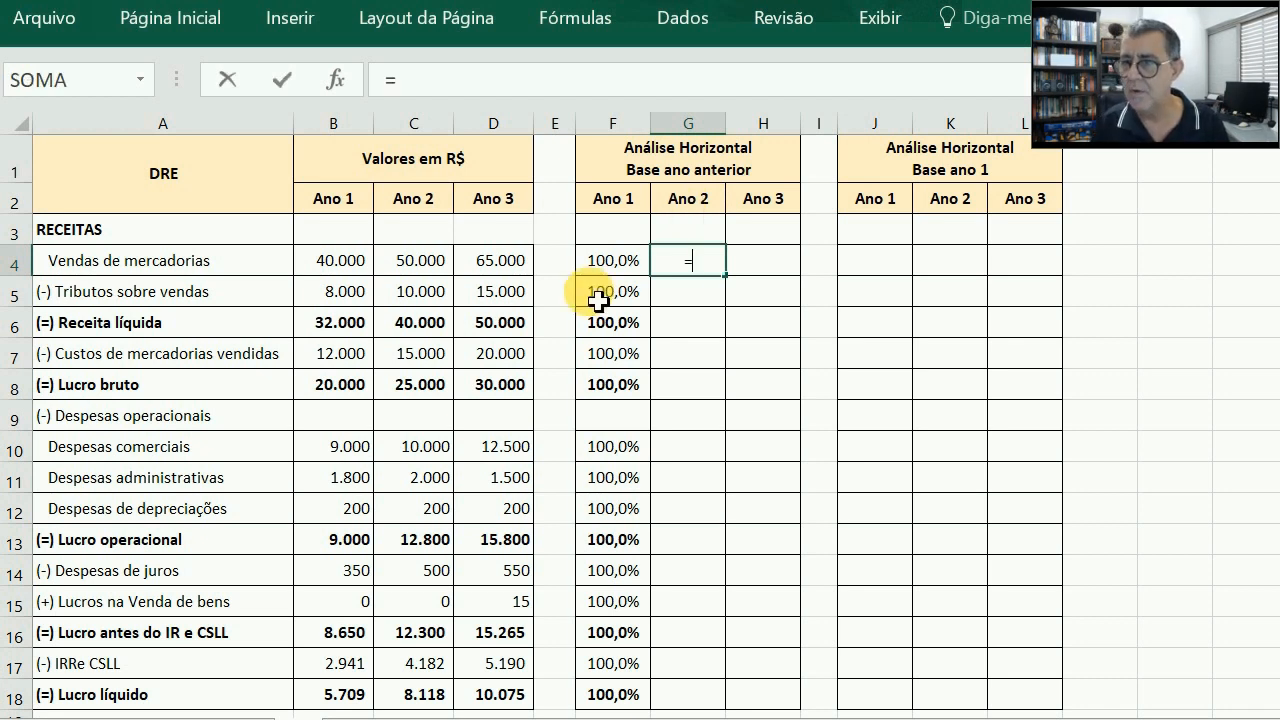
click(429, 271)
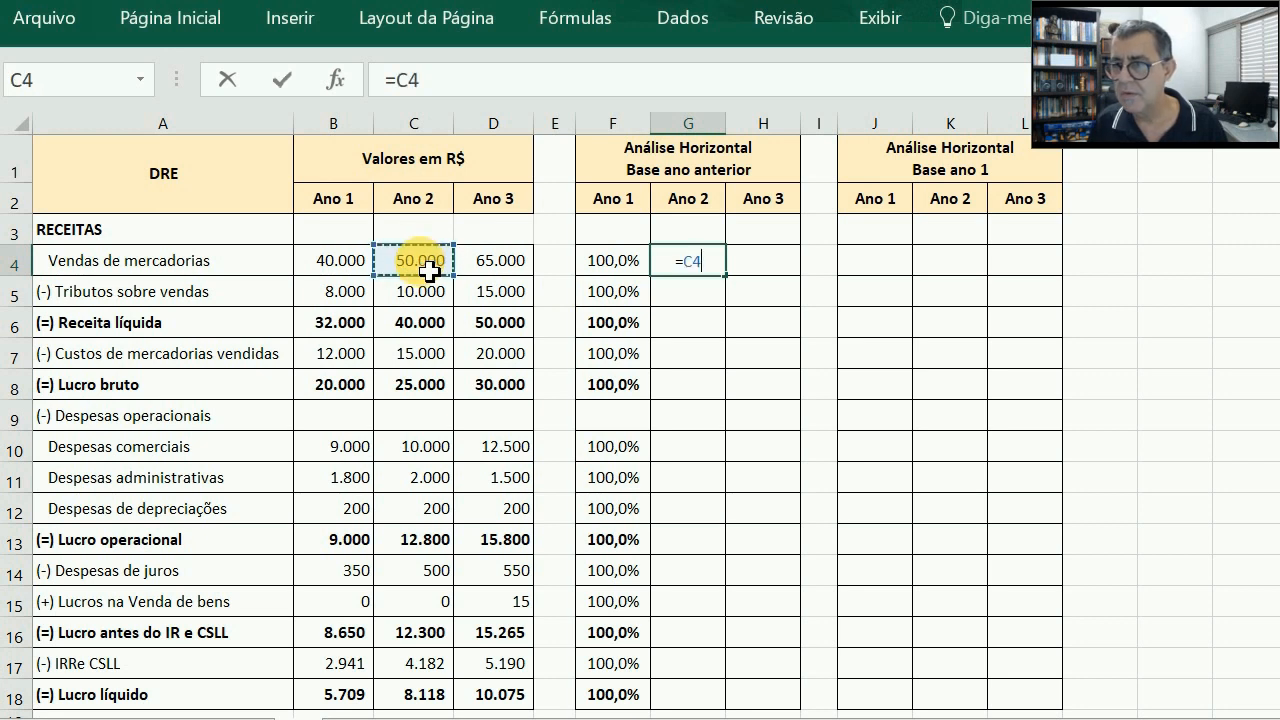
text(/)
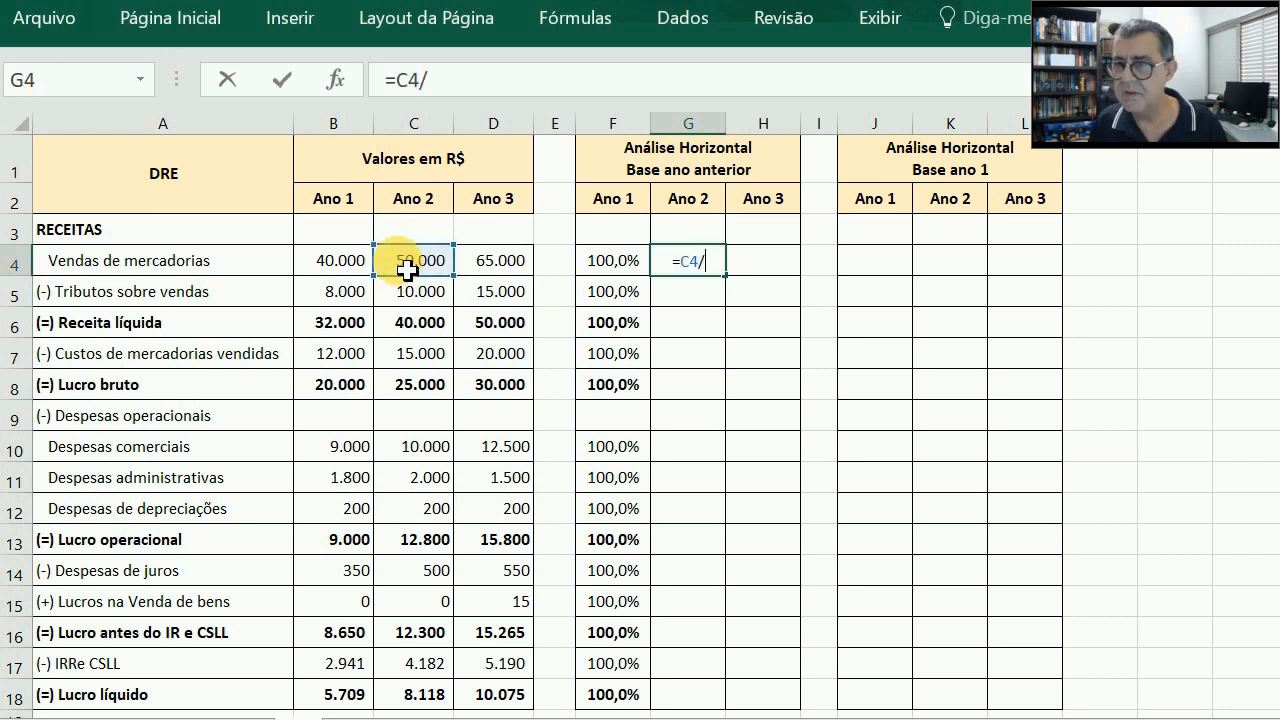
click(342, 276)
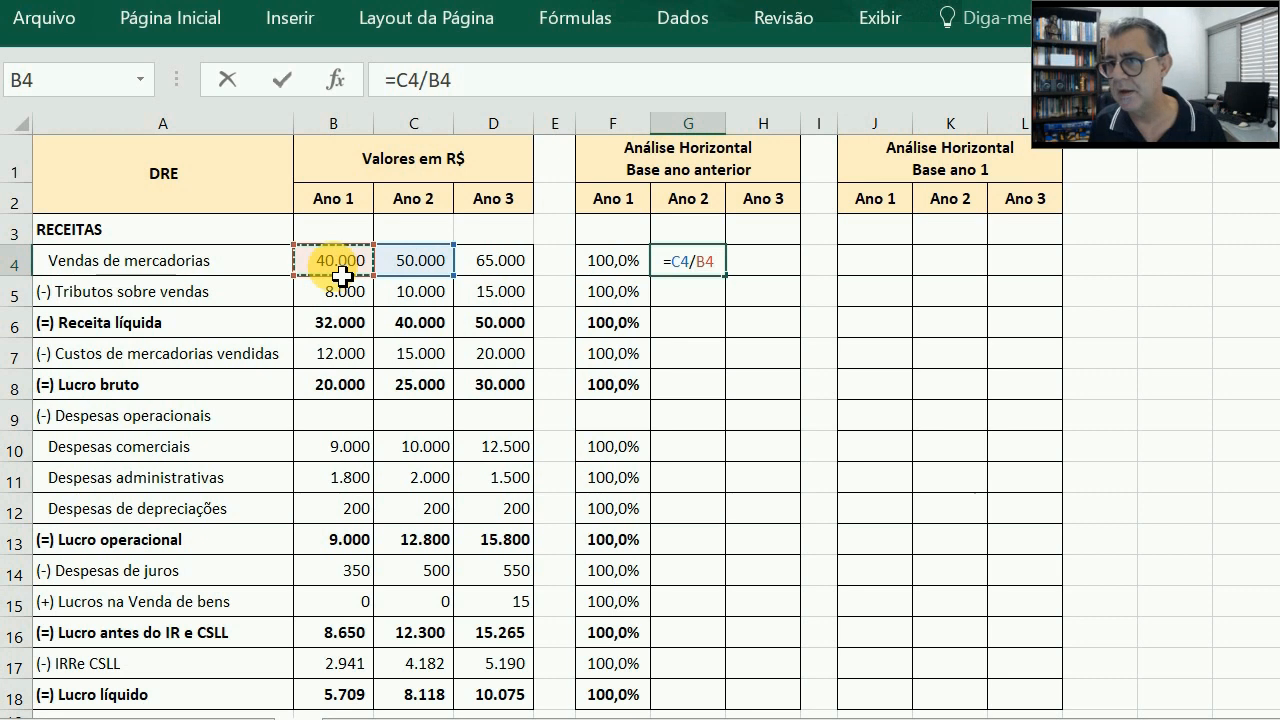
key(Return)
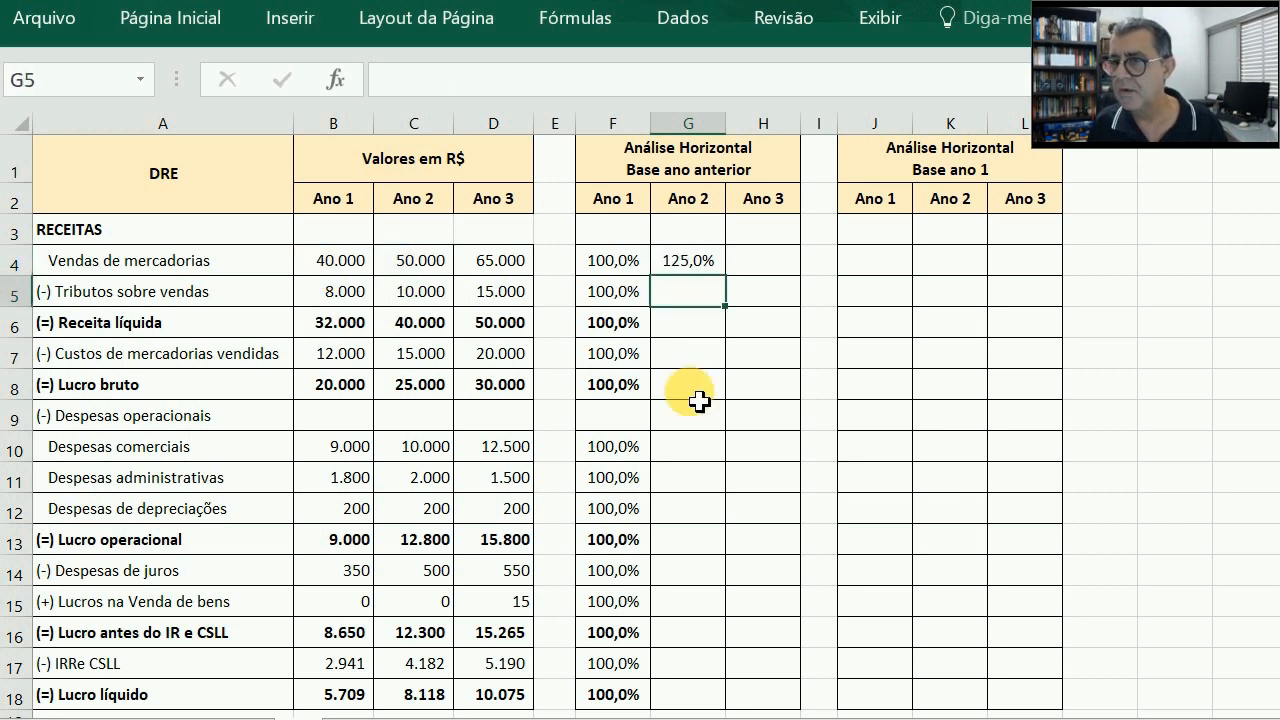
Step: Fill the G4 formula down to G18 and clear the Despesas operacionais heading row (G9)
key(Up)
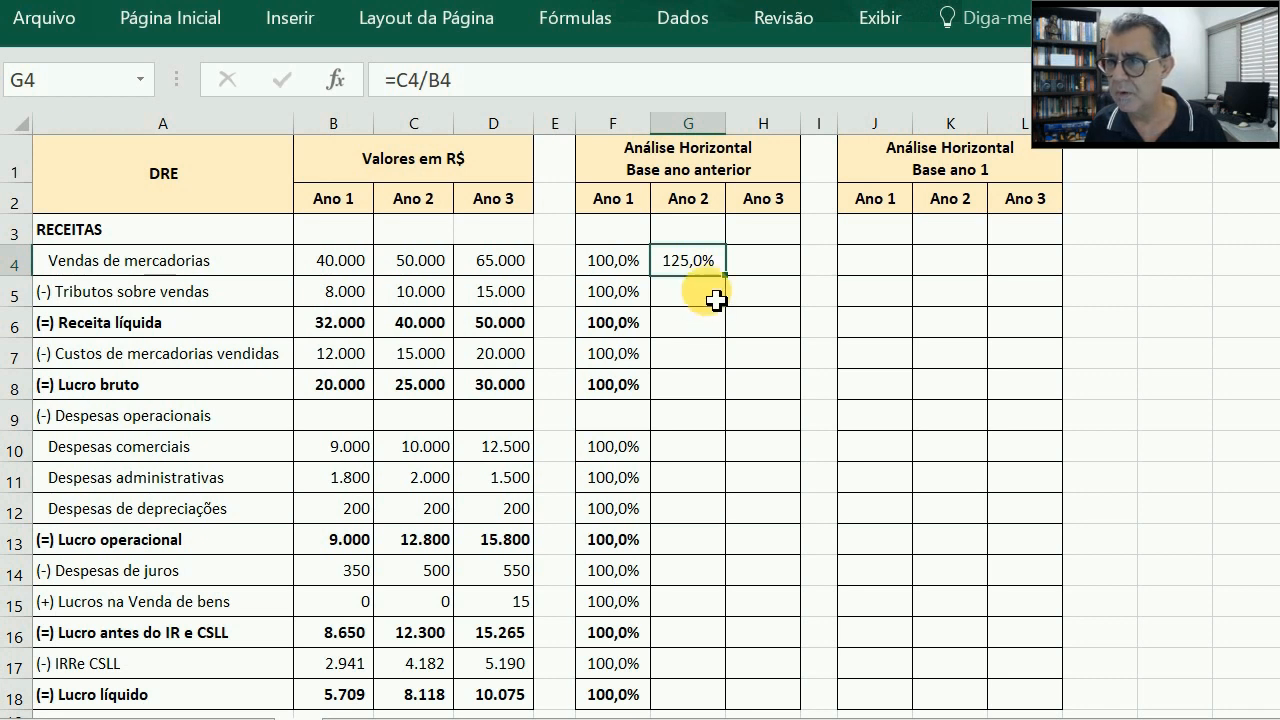
drag(726, 277, 792, 712)
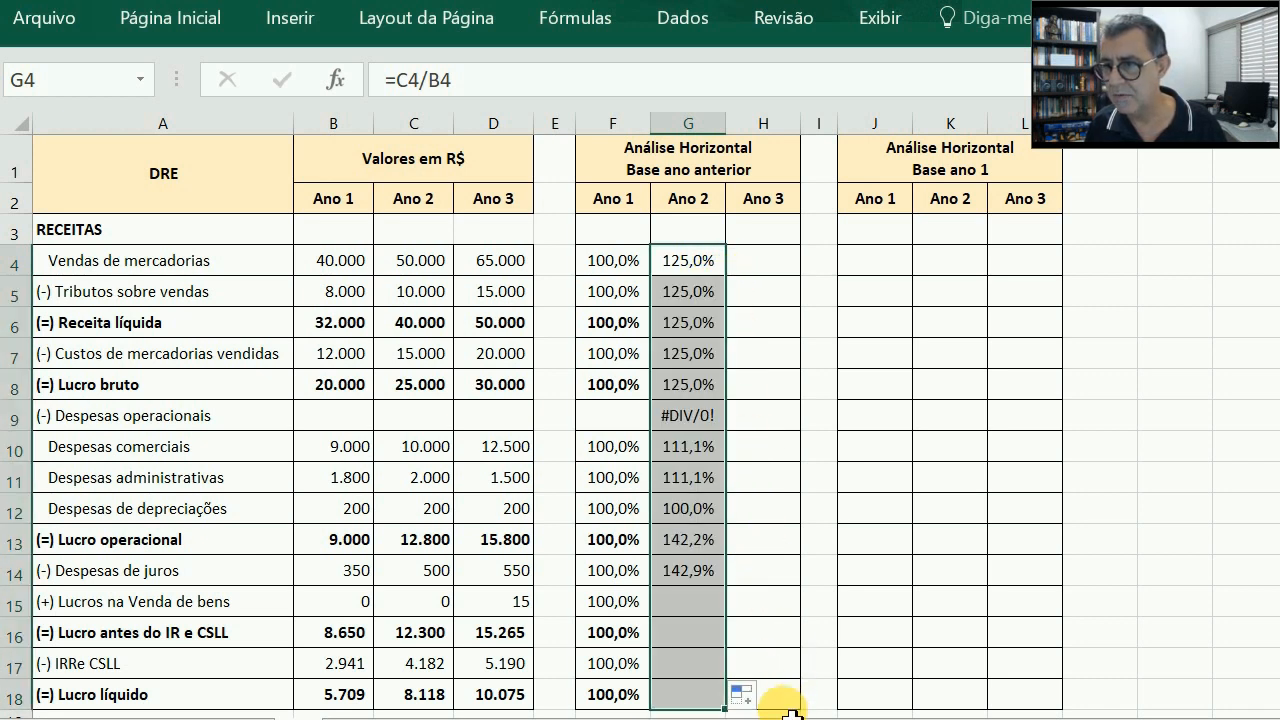
click(700, 413)
key(Delete)
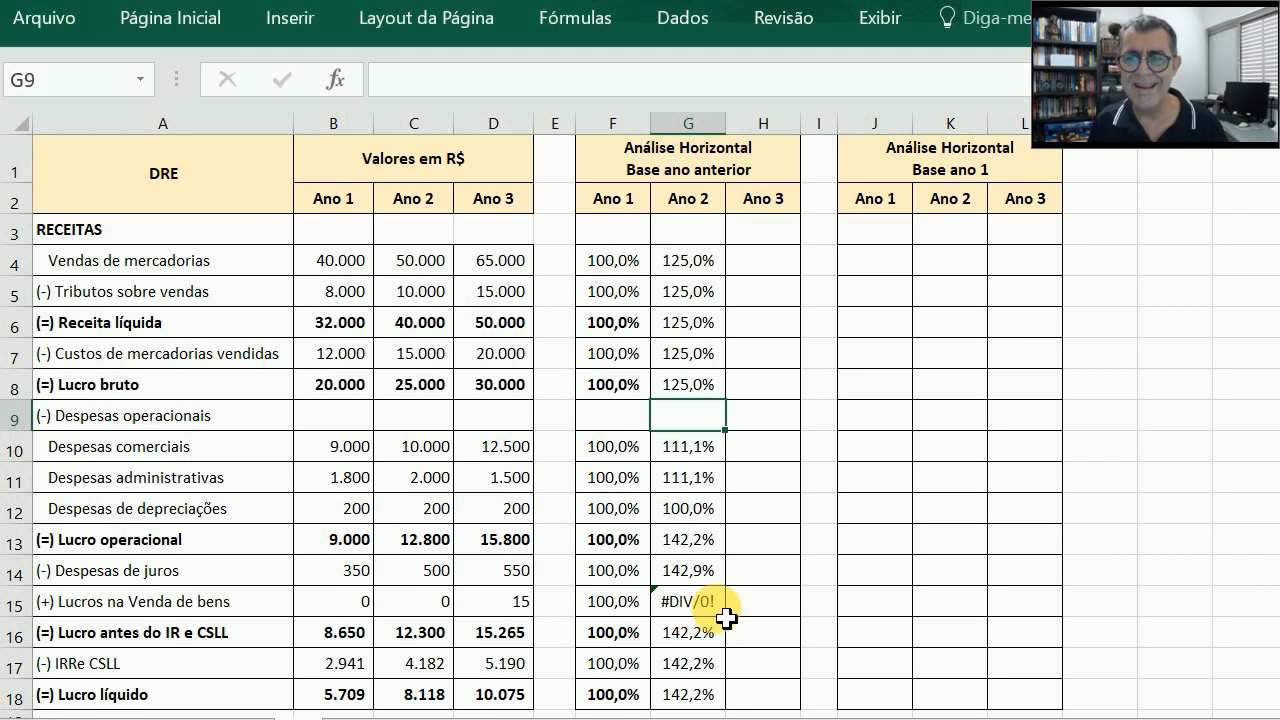
Step: Copy the formatting of the Ano 1 percentages F4:F18 onto the Ano 2 percentages G4:G18
drag(620, 270, 612, 706)
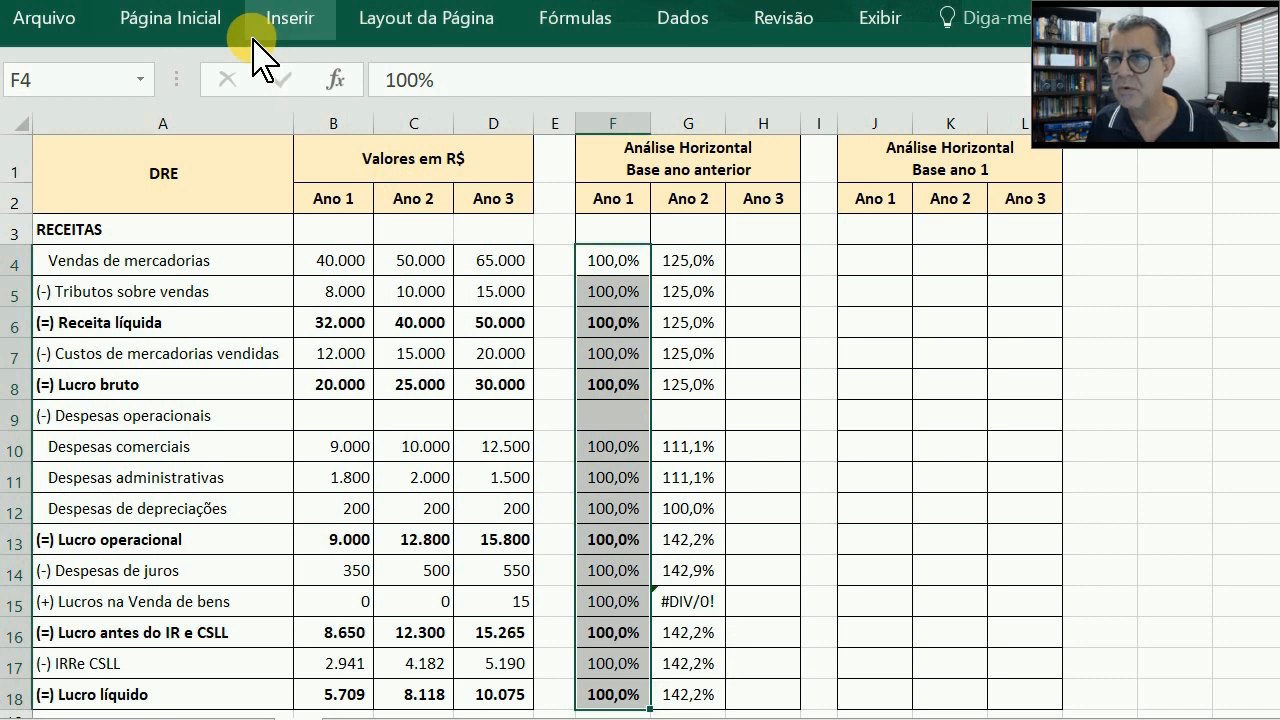
click(178, 24)
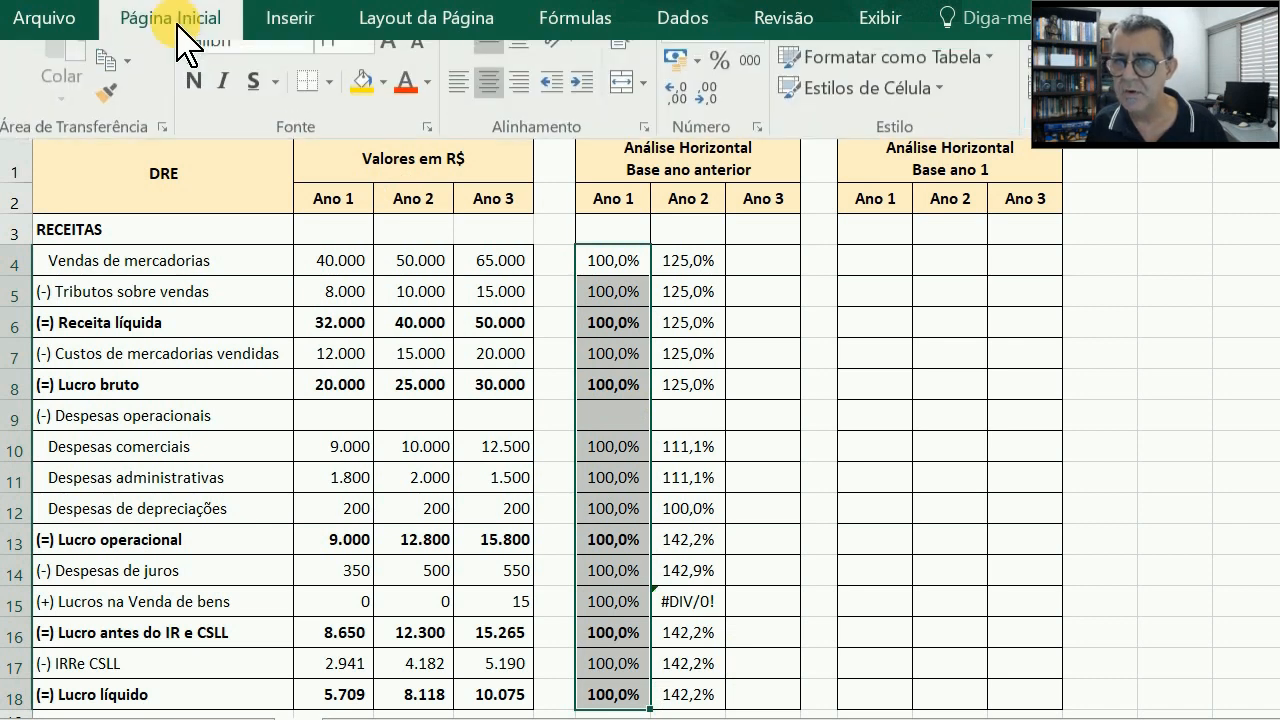
click(112, 124)
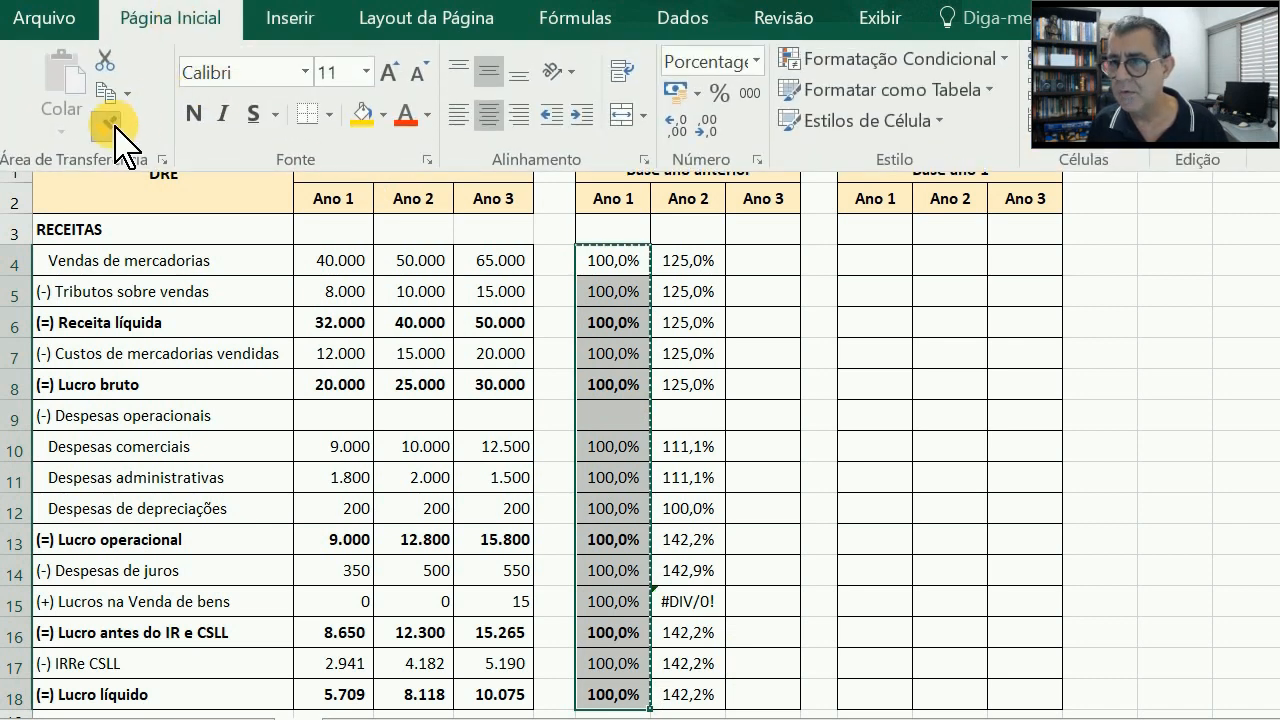
click(692, 258)
mouse_move(699, 264)
mouse_down()
mouse_move(690, 604)
mouse_move(709, 703)
mouse_move(694, 694)
mouse_up()
key(Left)
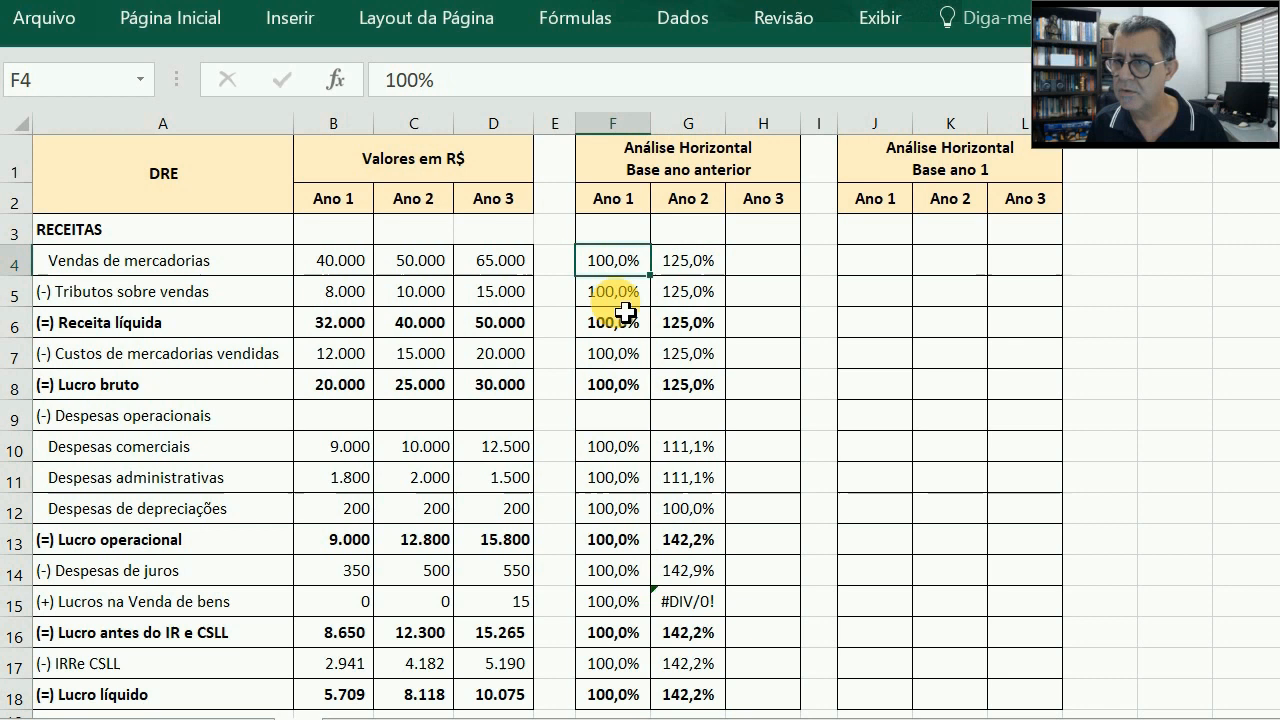
Step: Fill the Ano 2 formulas G4:G18 across into the Ano 3 column H and save the workbook
drag(690, 262, 712, 505)
scroll(694, 690, up, 2)
scroll(697, 640, down, 1)
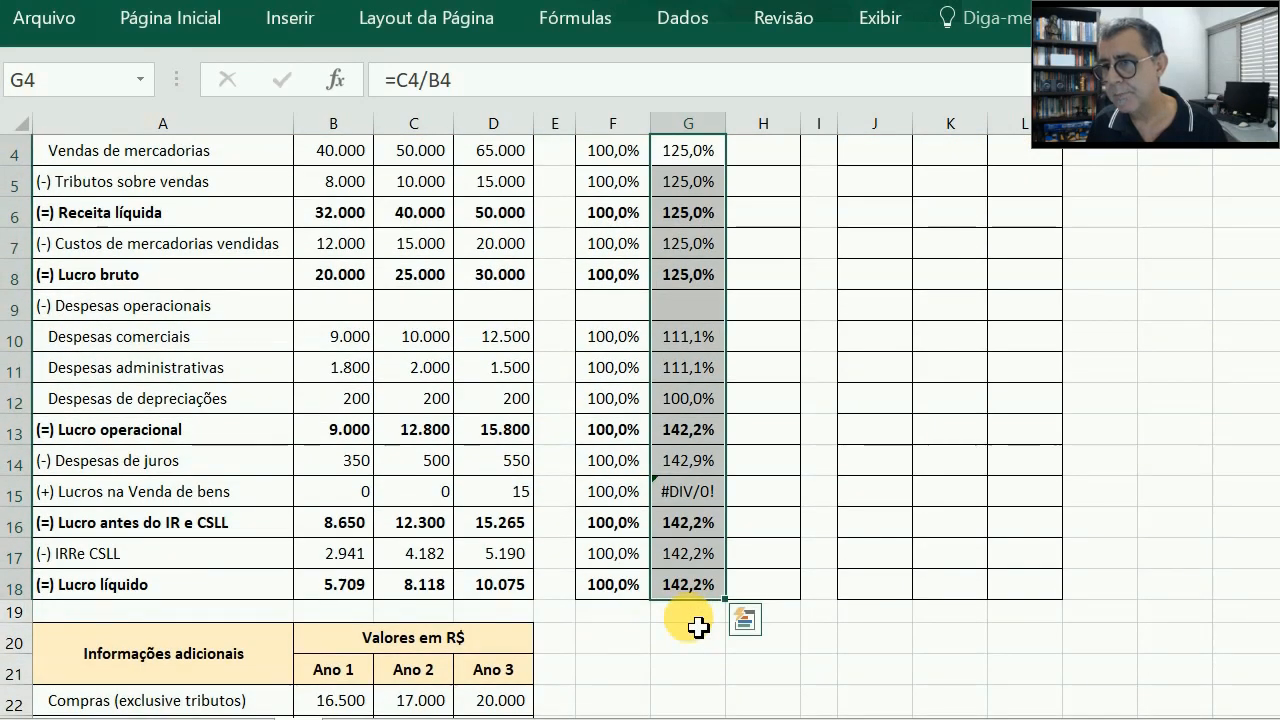
scroll(697, 627, up, 1)
drag(724, 707, 797, 654)
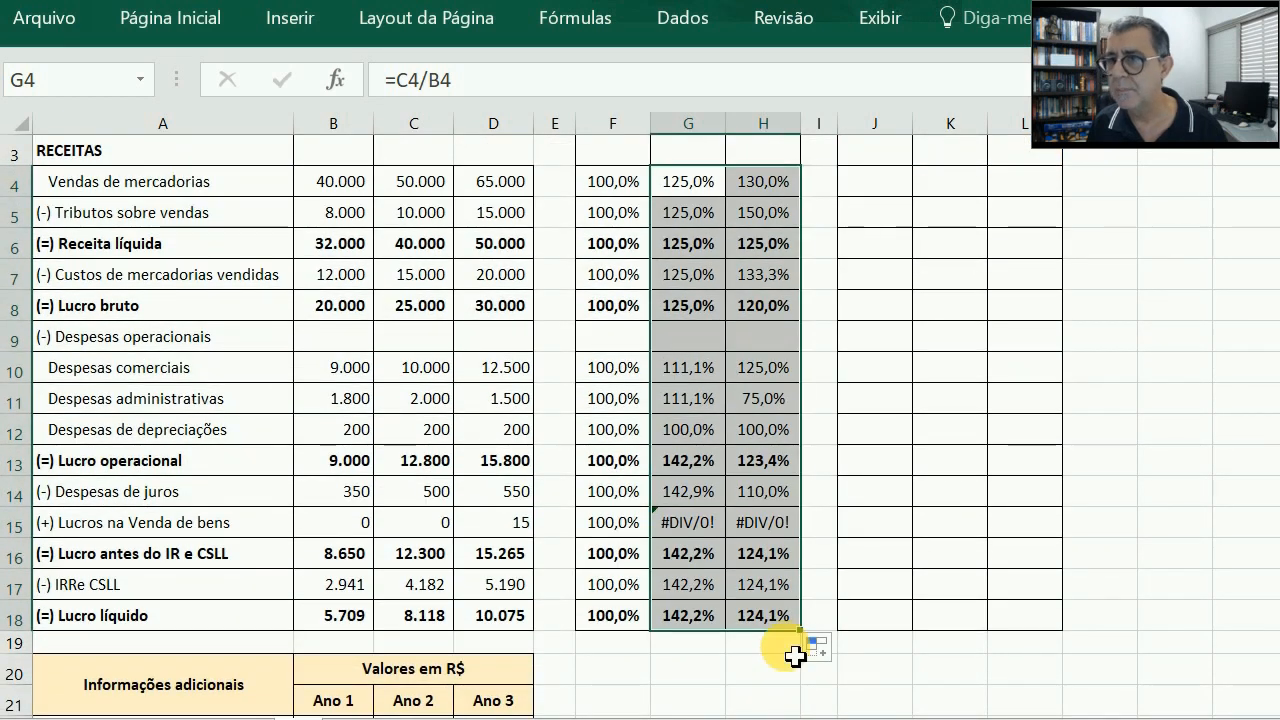
scroll(795, 655, up, 1)
click(825, 268)
key(Left)
key(ctrl+s)
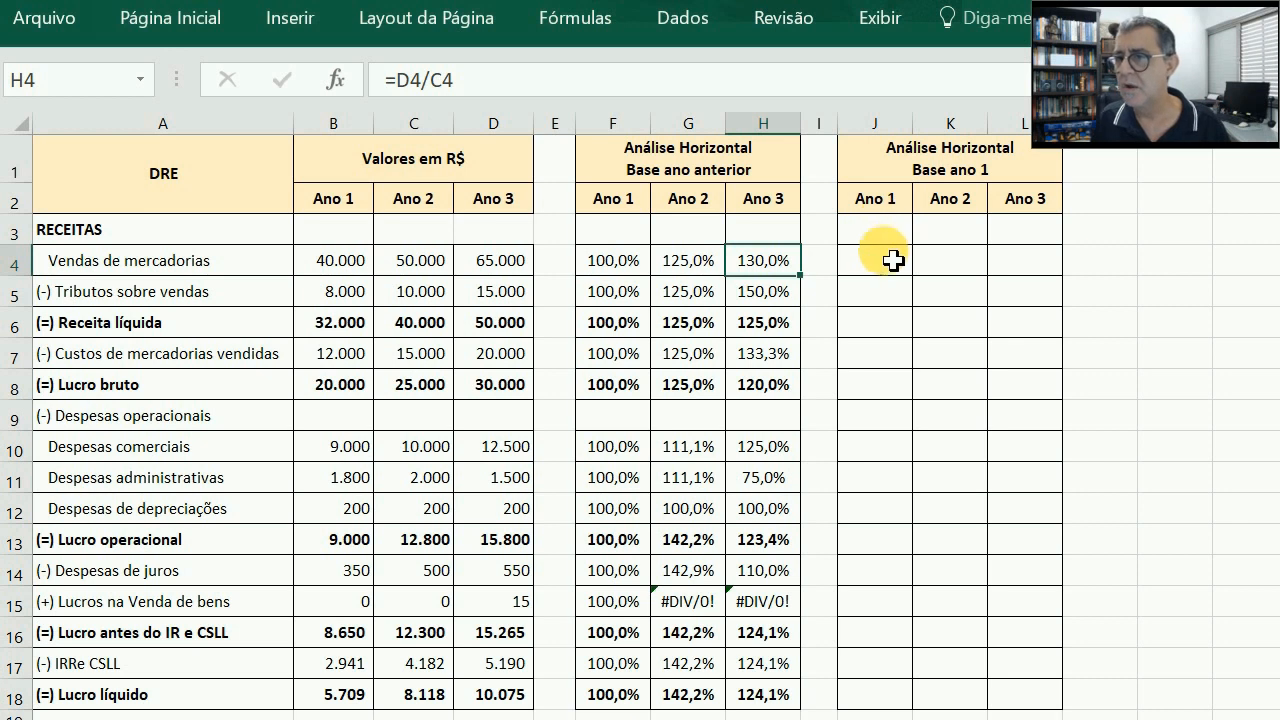
Step: Enter =B4/$B4 in J4 as the Ano 1-base index for Vendas de mercadorias, locking the base column
click(891, 265)
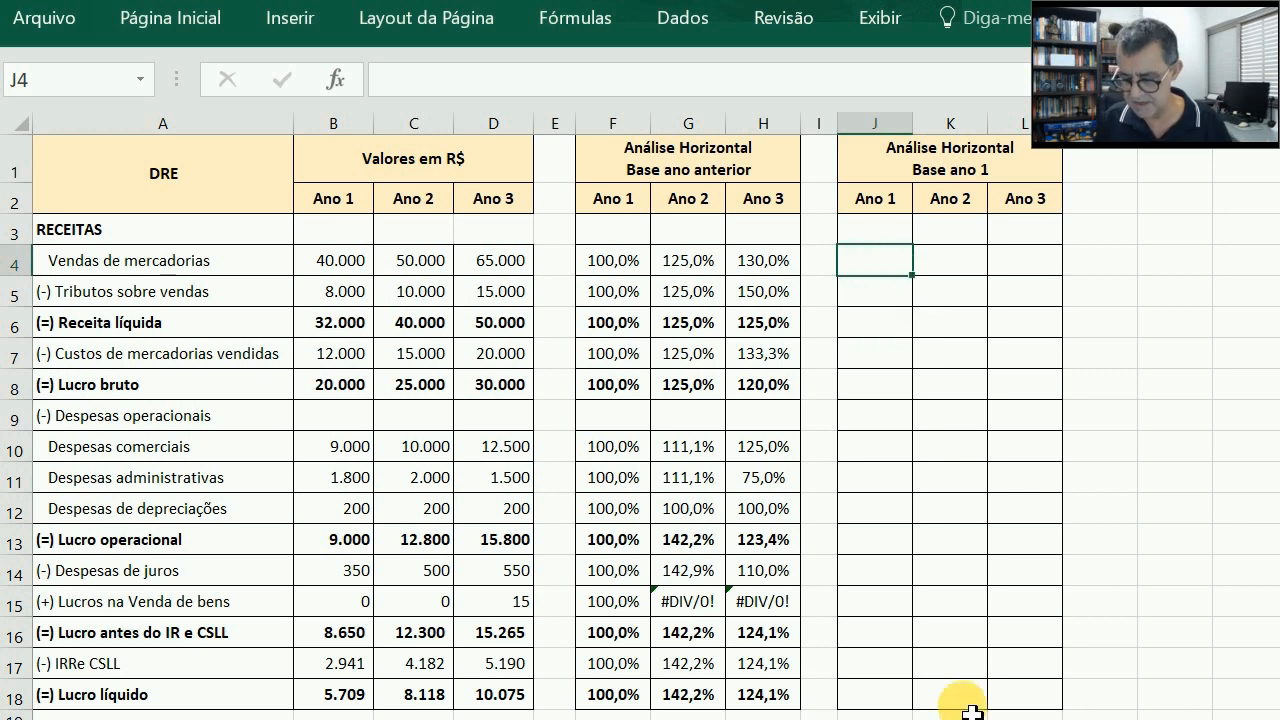
text(=)
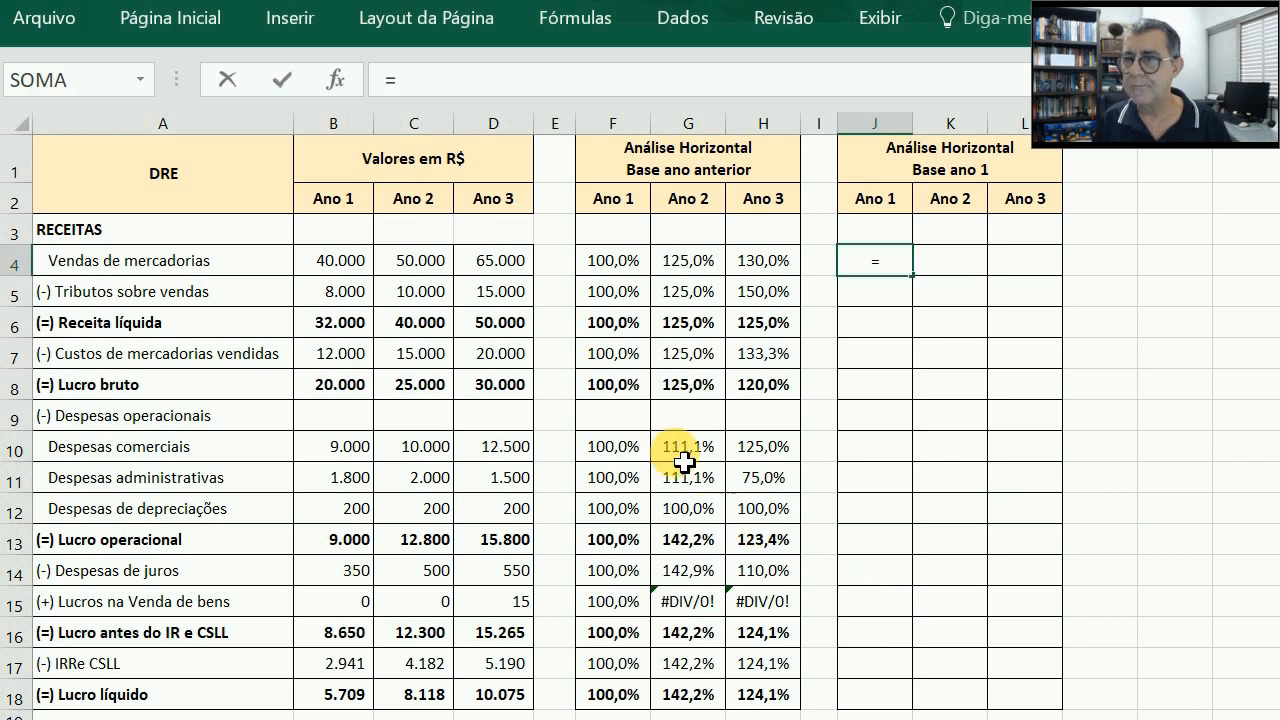
click(334, 264)
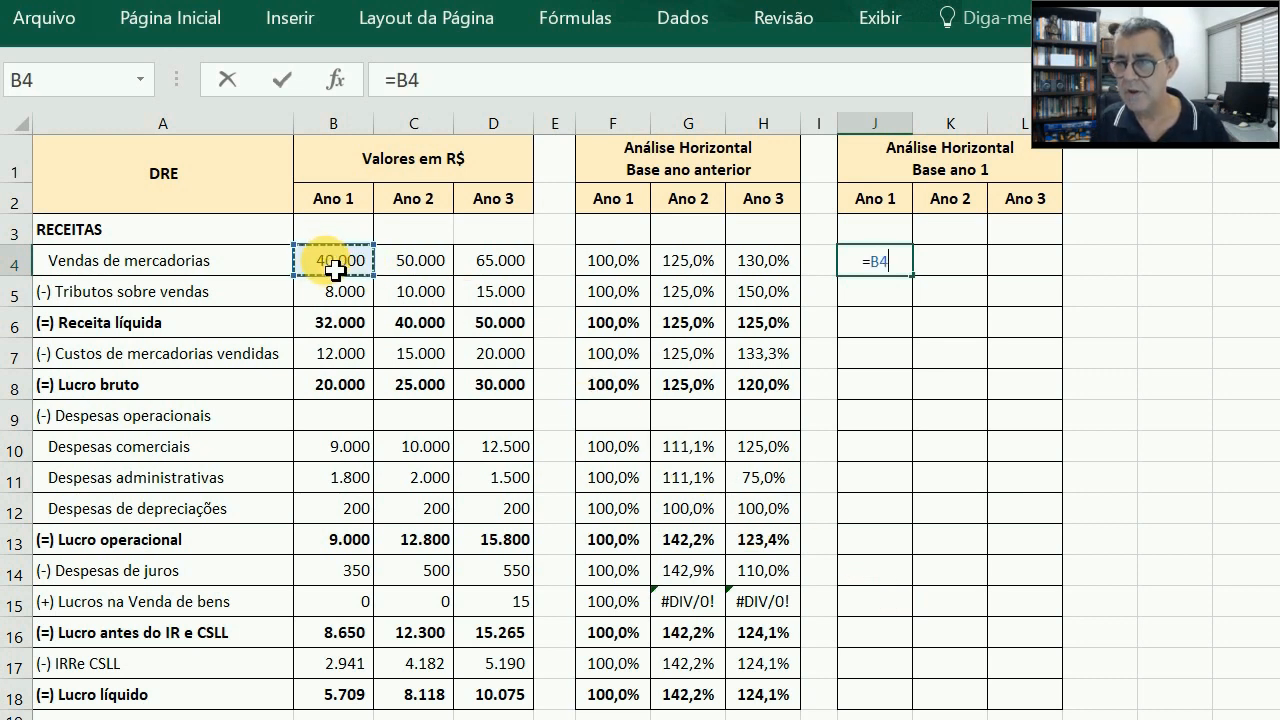
text(/)
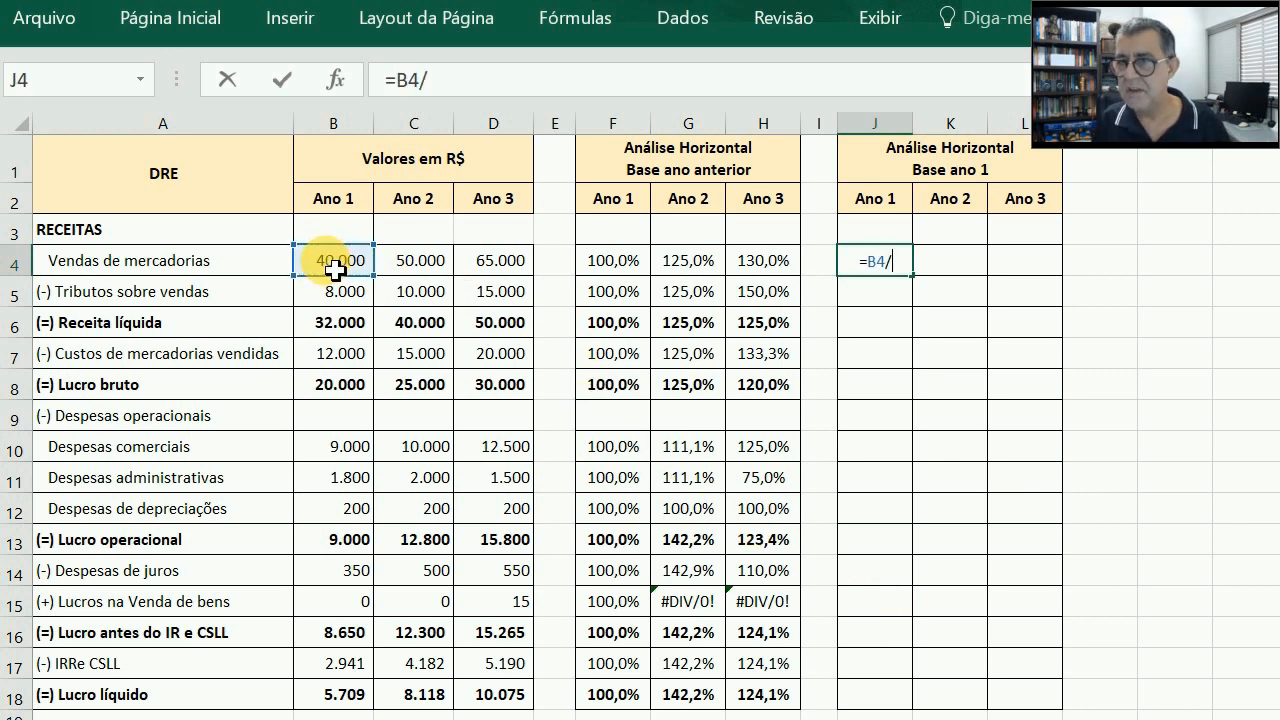
click(335, 267)
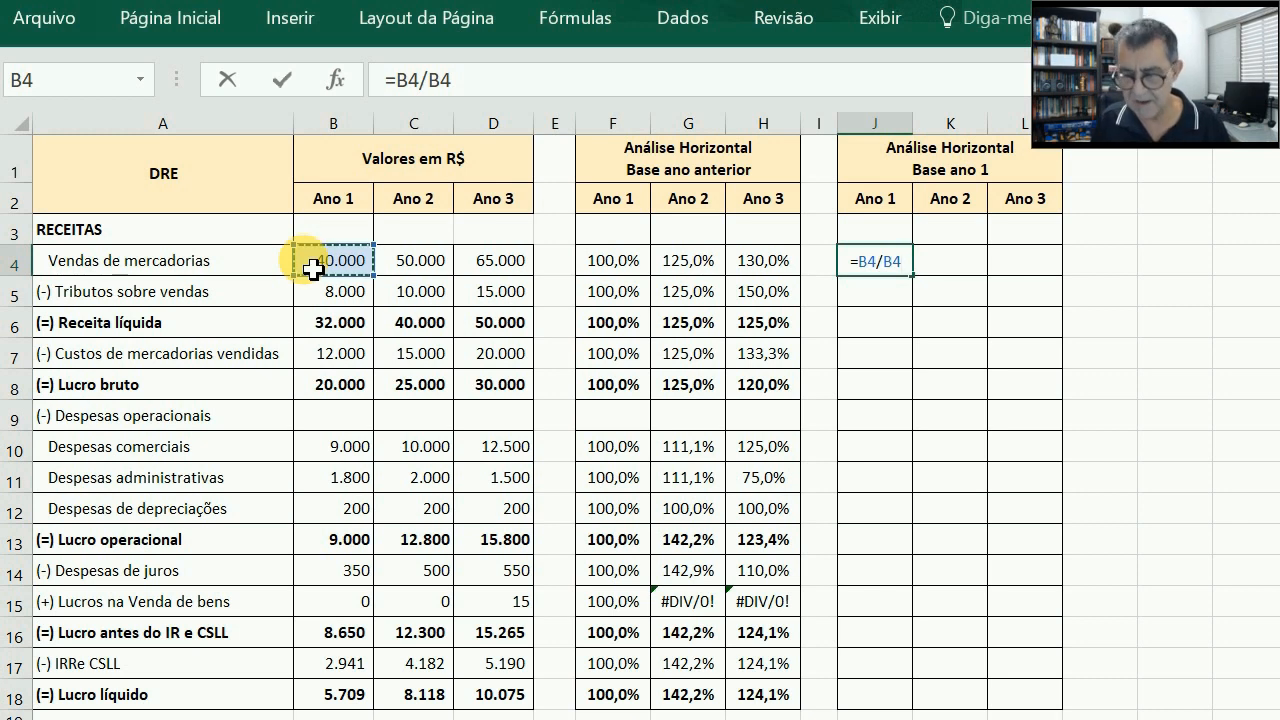
key(F4)
key(F4)
key(F4)
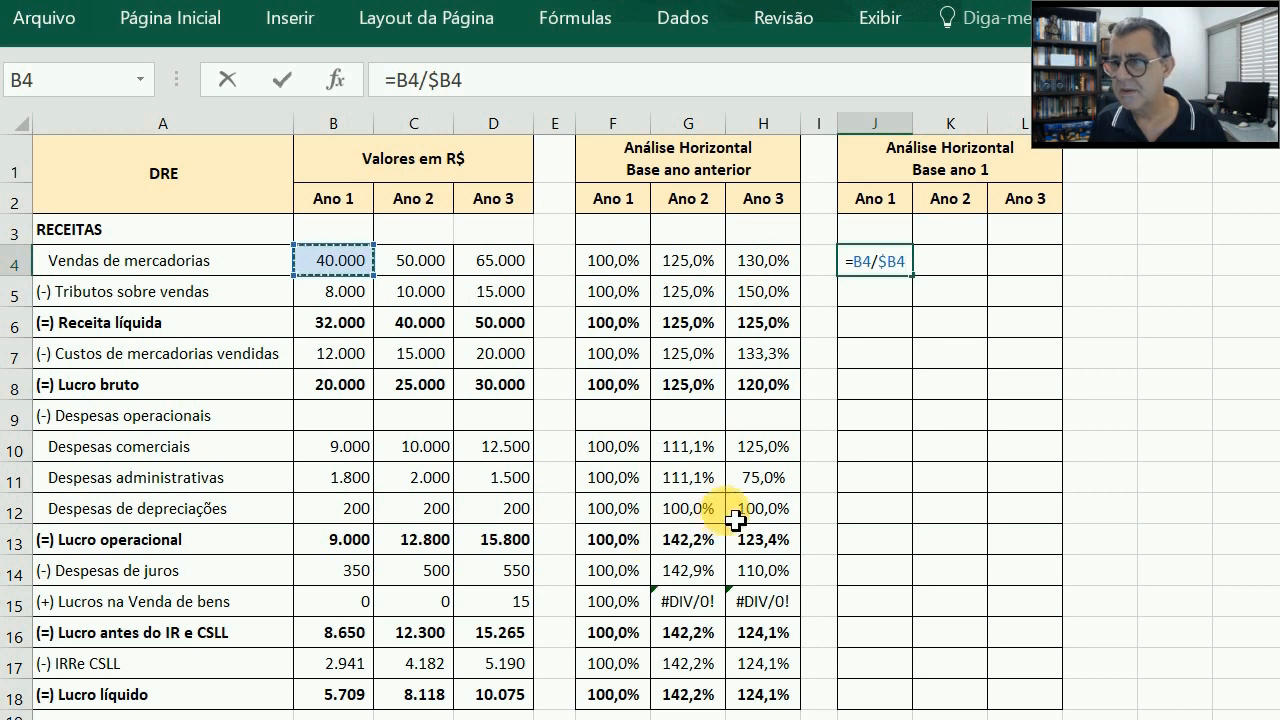
key(Return)
Step: Fill the J4 formula through J4:L18 for all three years, leaving the Despesas operacionais heading row empty
key(Up)
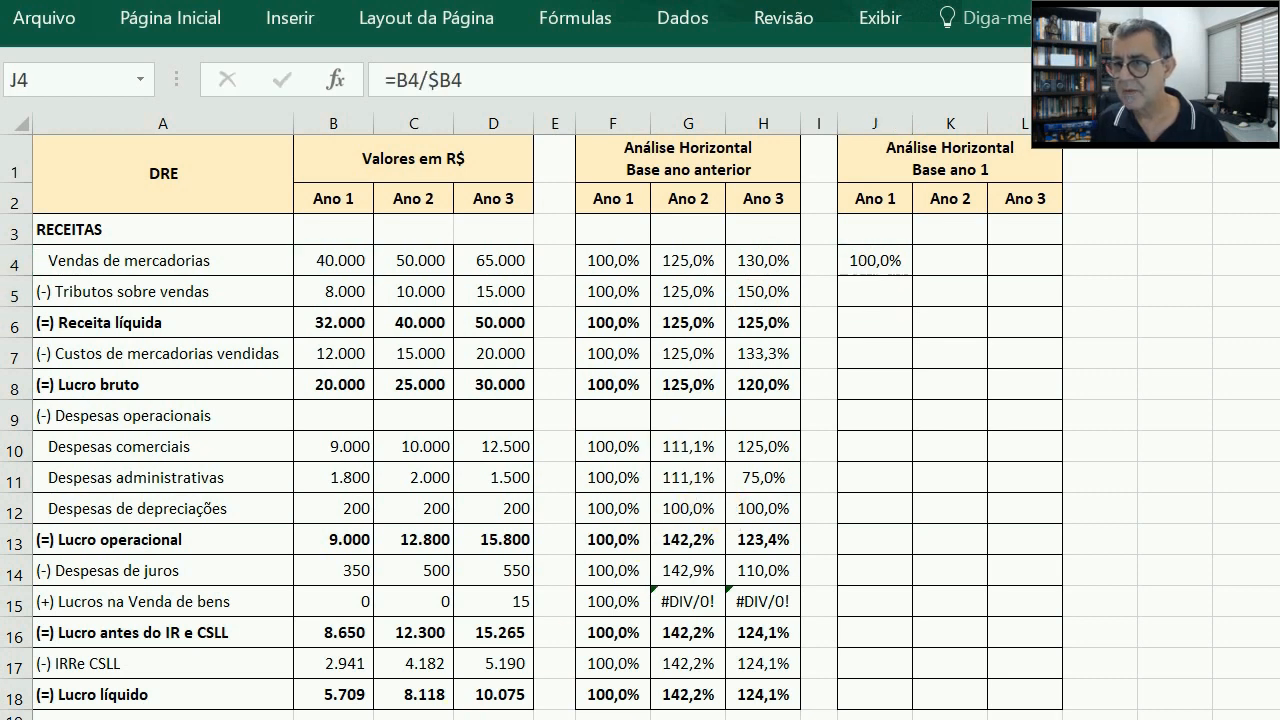
drag(912, 282, 911, 714)
click(868, 422)
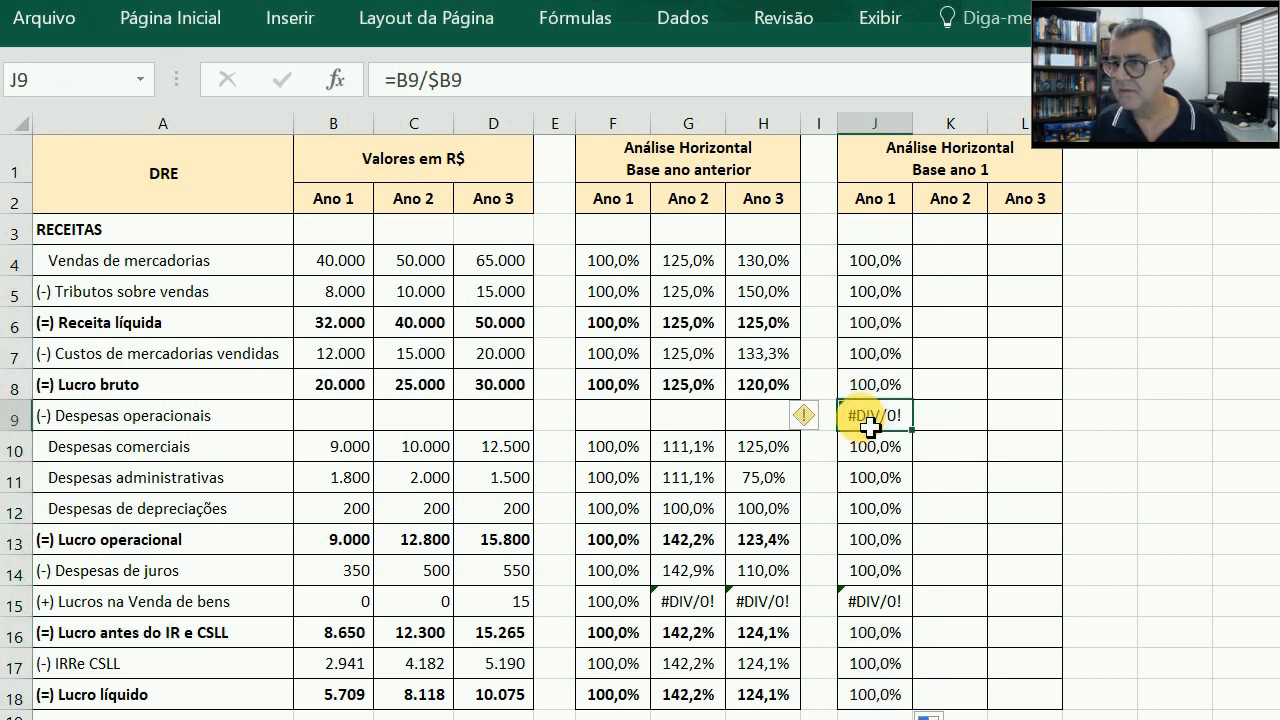
key(Delete)
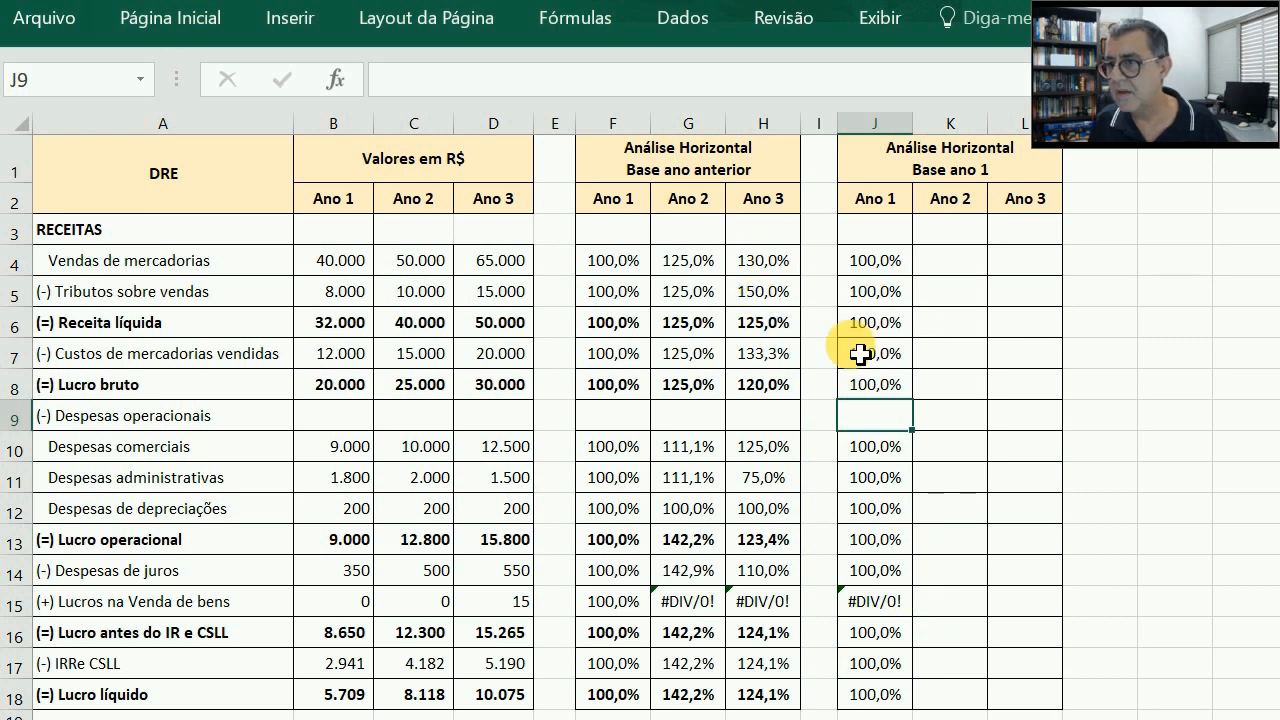
drag(862, 262, 862, 290)
drag(890, 365, 1057, 706)
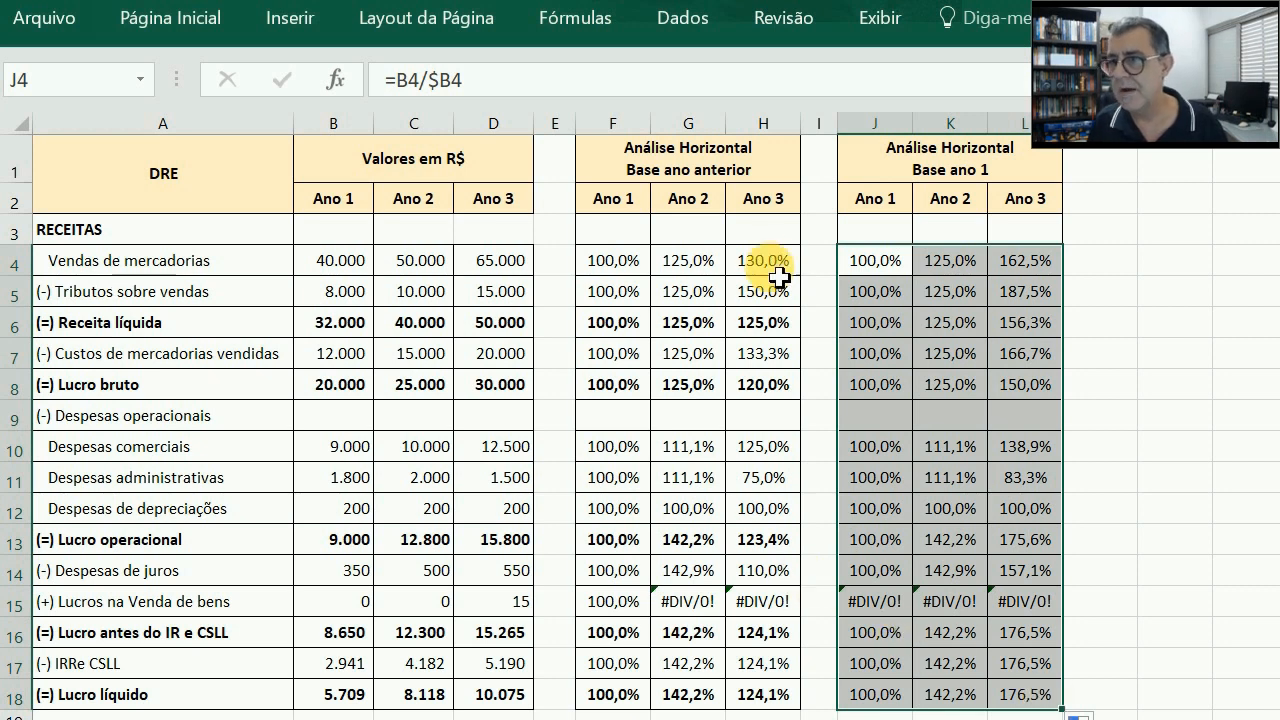
Step: Copy the formatting of H4:H18 onto the Ano 1-base percentages J4:L18
drag(781, 266, 779, 692)
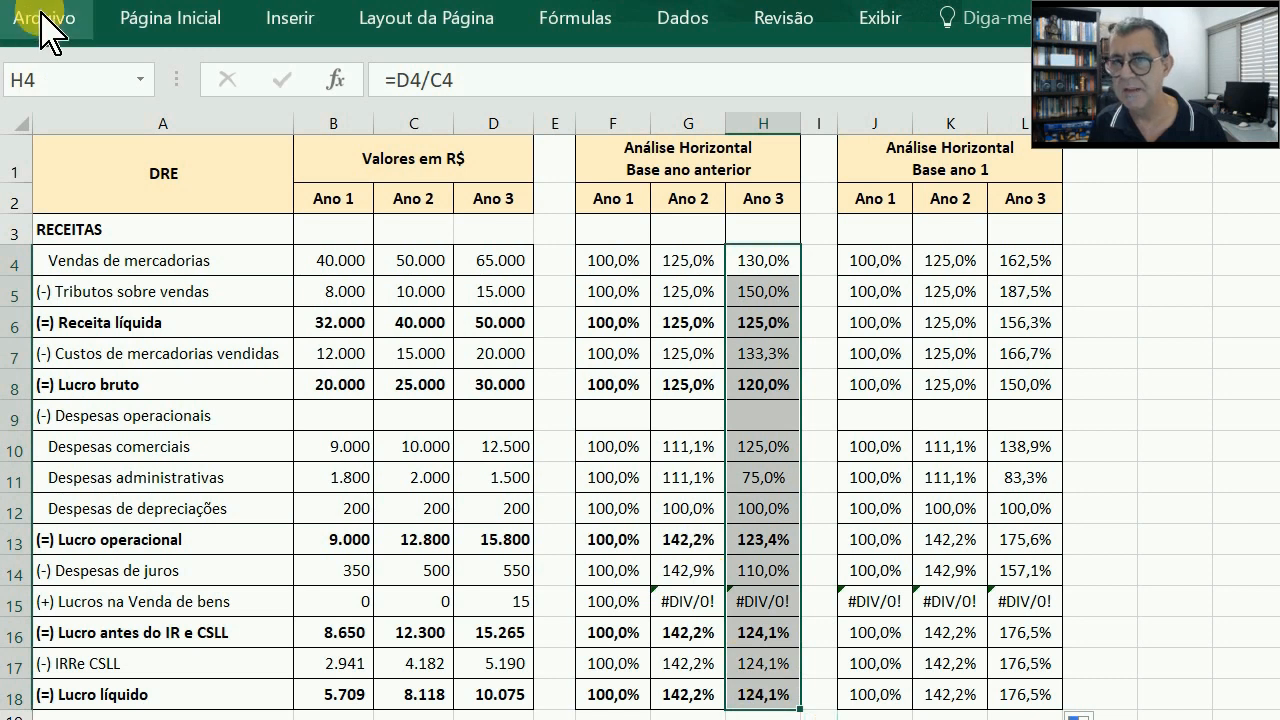
click(155, 22)
click(106, 124)
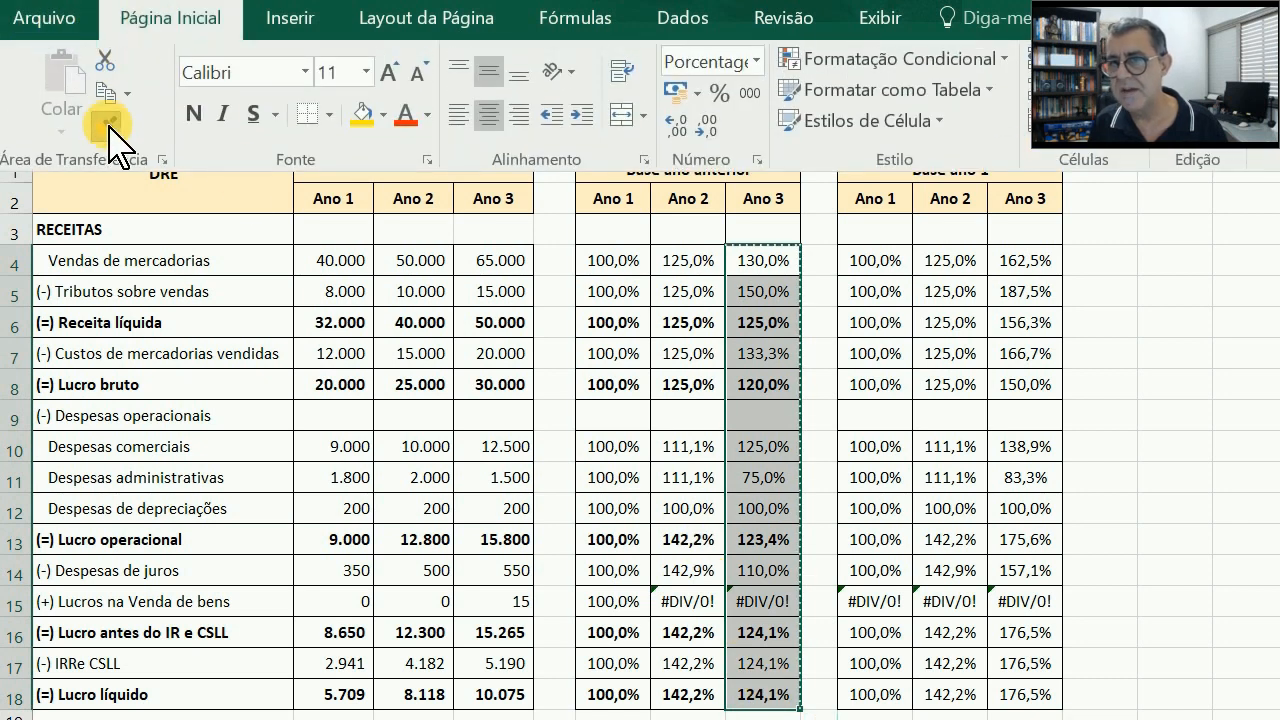
mouse_move(871, 260)
mouse_down()
mouse_move(946, 289)
mouse_move(1007, 408)
mouse_move(1035, 690)
mouse_up()
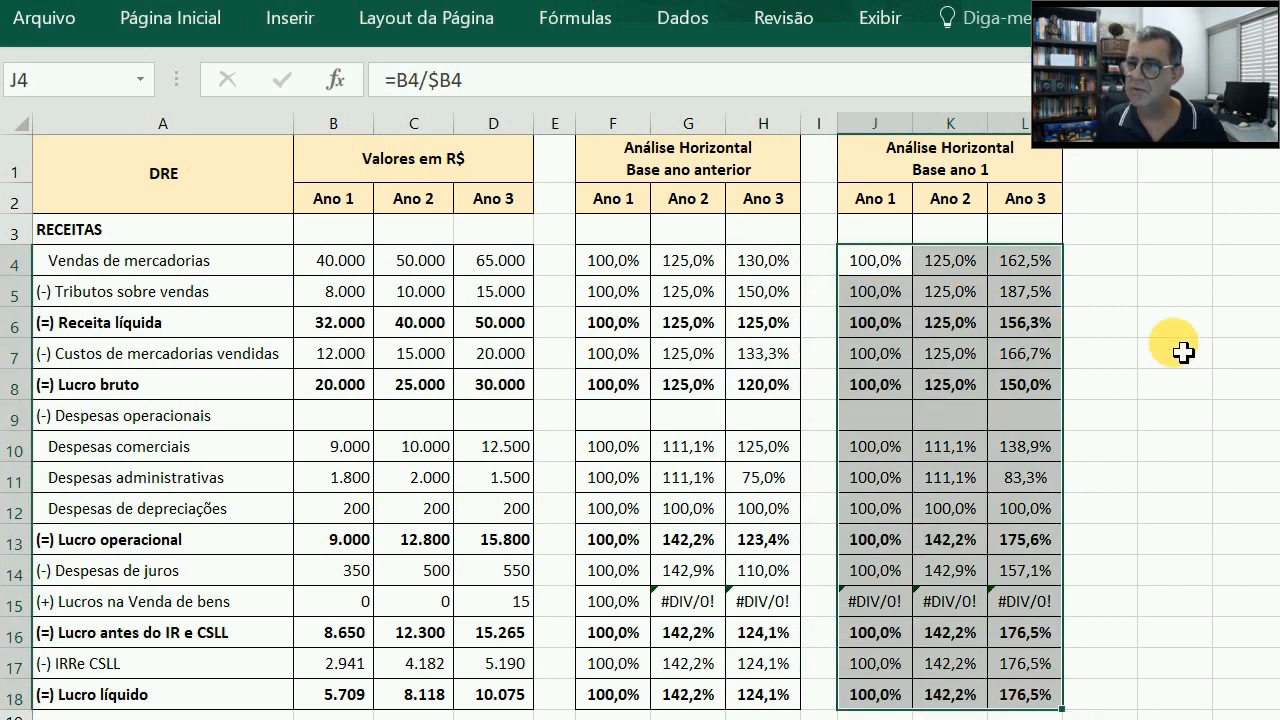
click(1183, 350)
click(1150, 345)
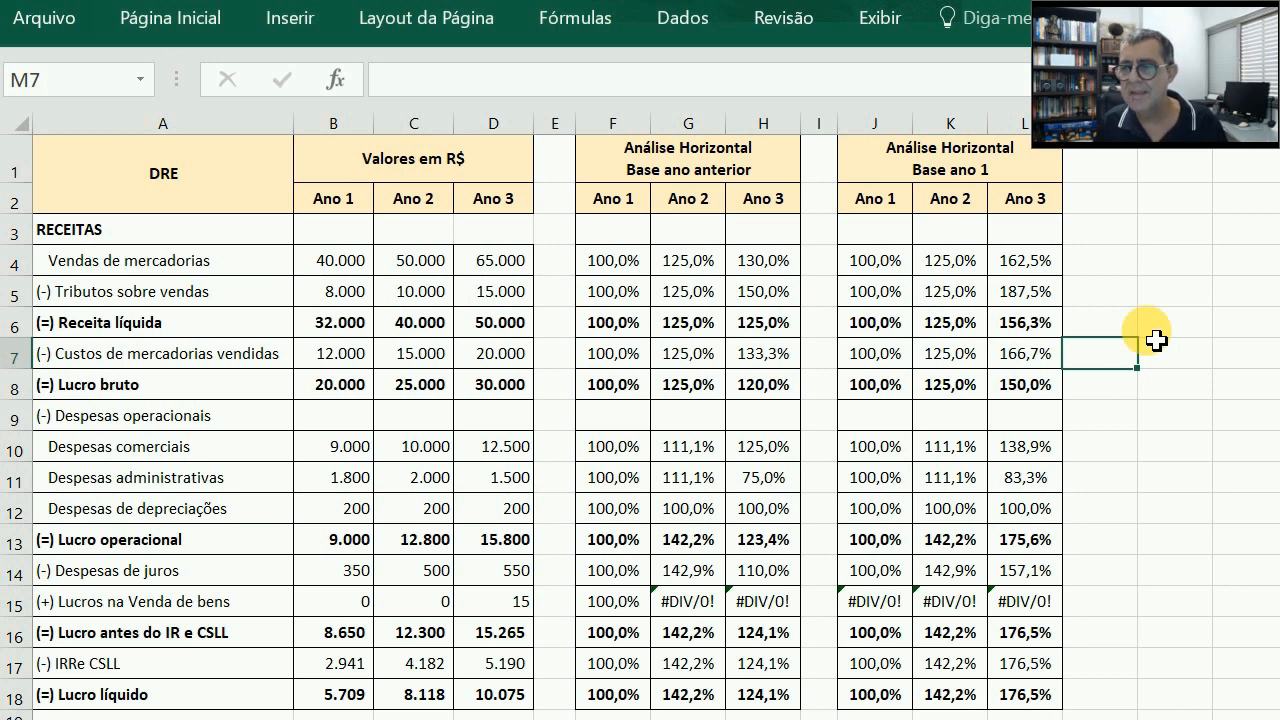
Step: Clear the division-error cells in the Lucros na Venda de bens row, G15:H15 and J15:L15
key(Left)
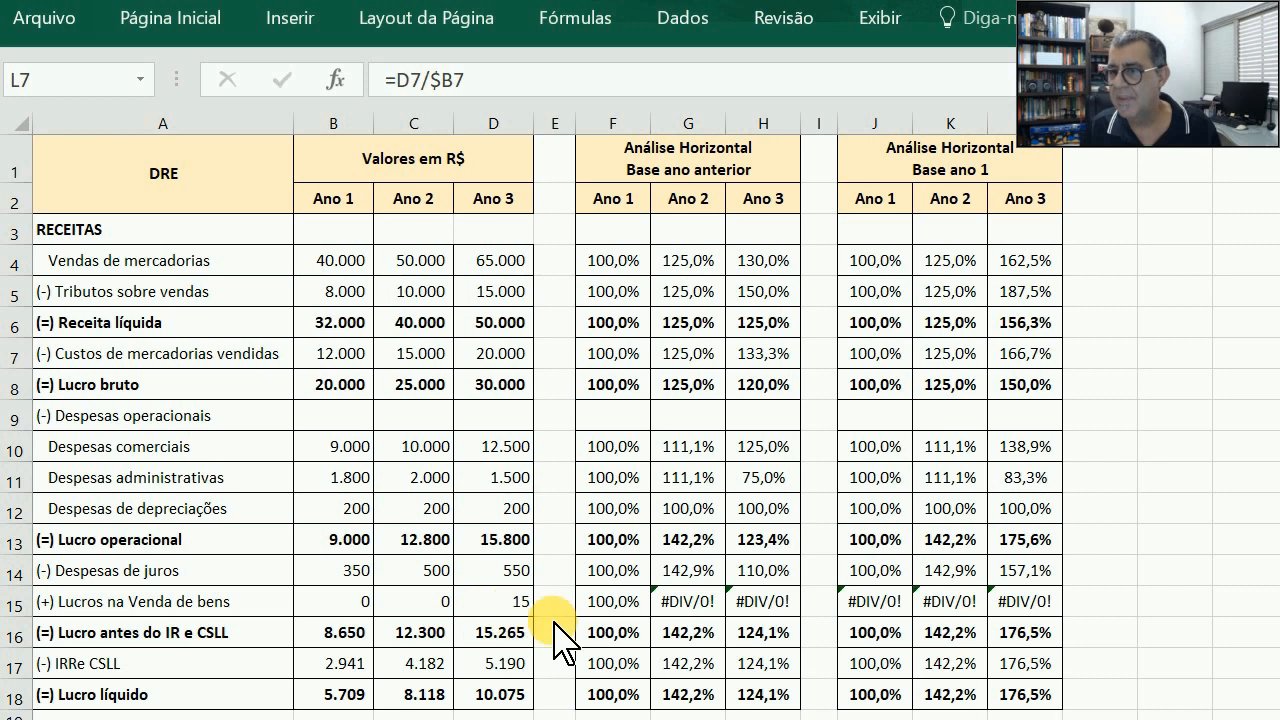
drag(678, 603, 770, 601)
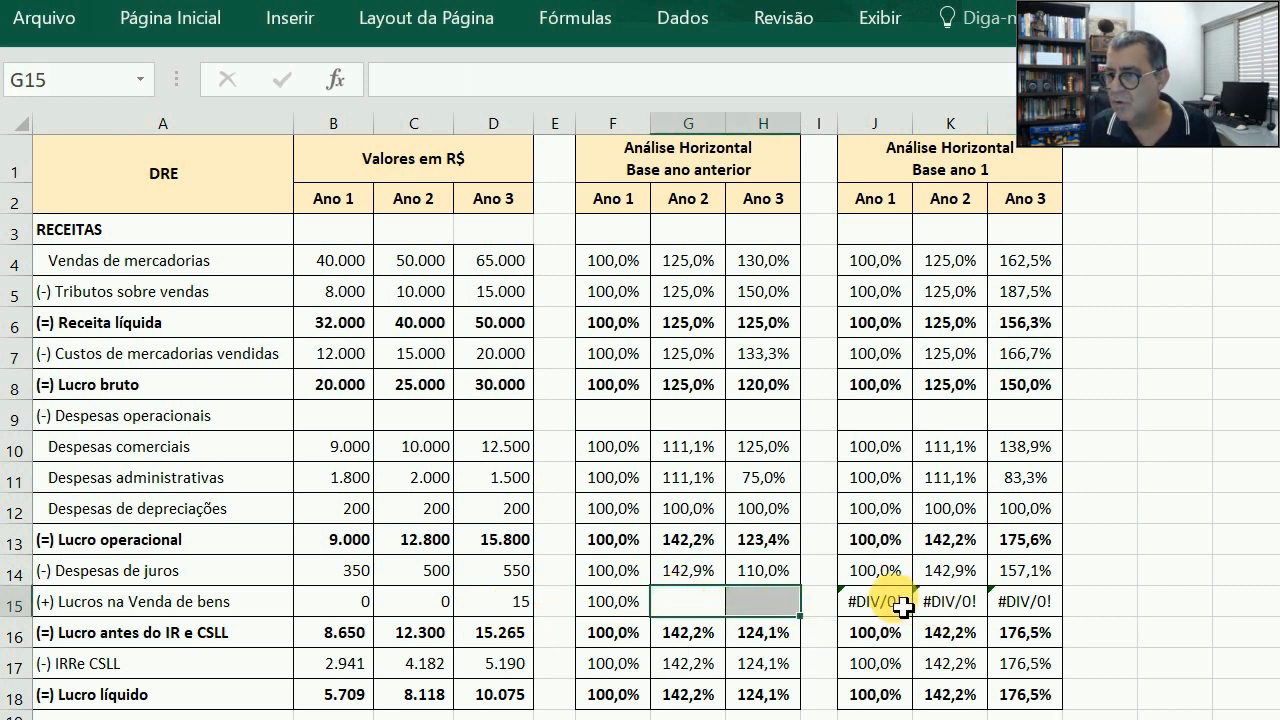
key(Delete)
drag(866, 603, 1000, 610)
key(Delete)
key(Left)
key(Left)
key(Left)
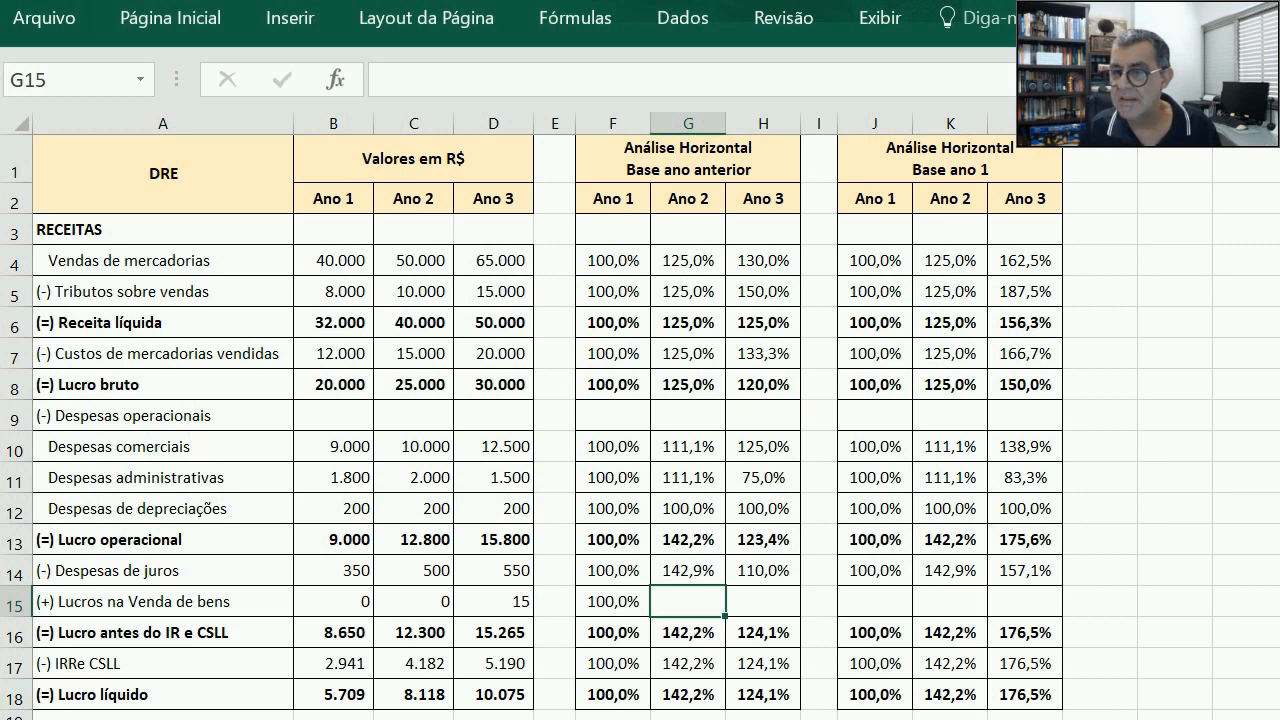
click(333, 446)
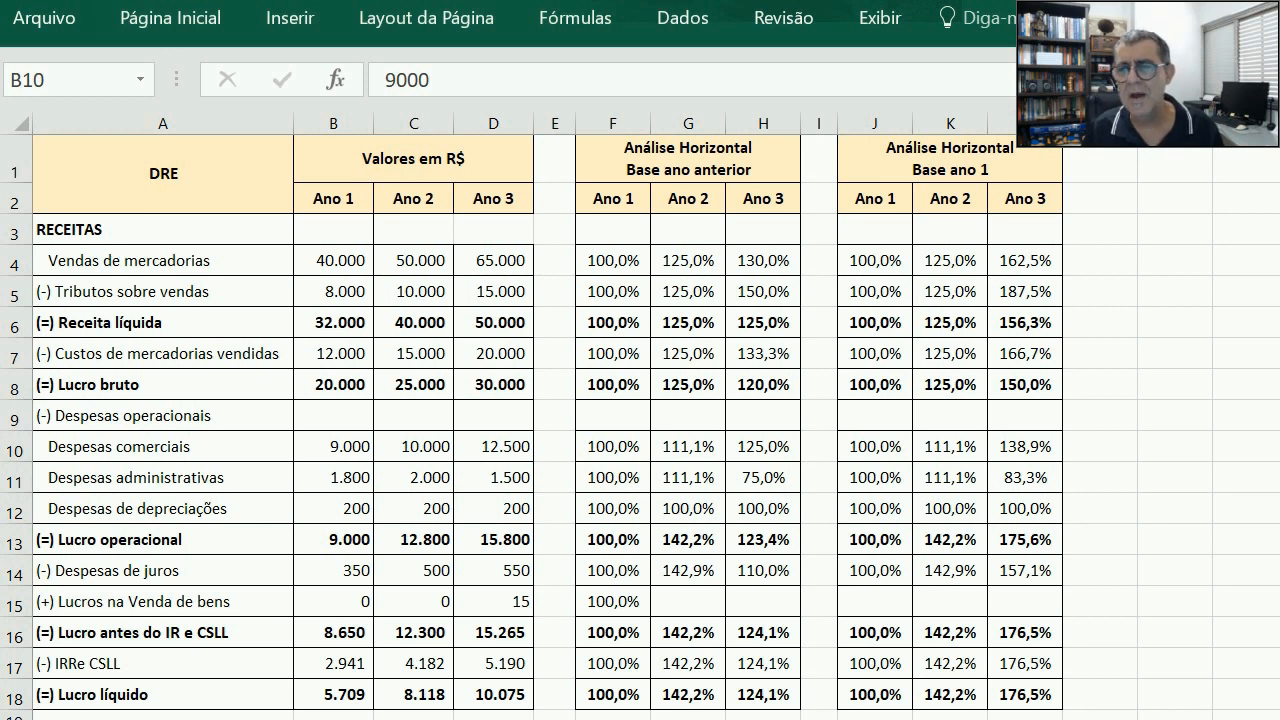
click(333, 451)
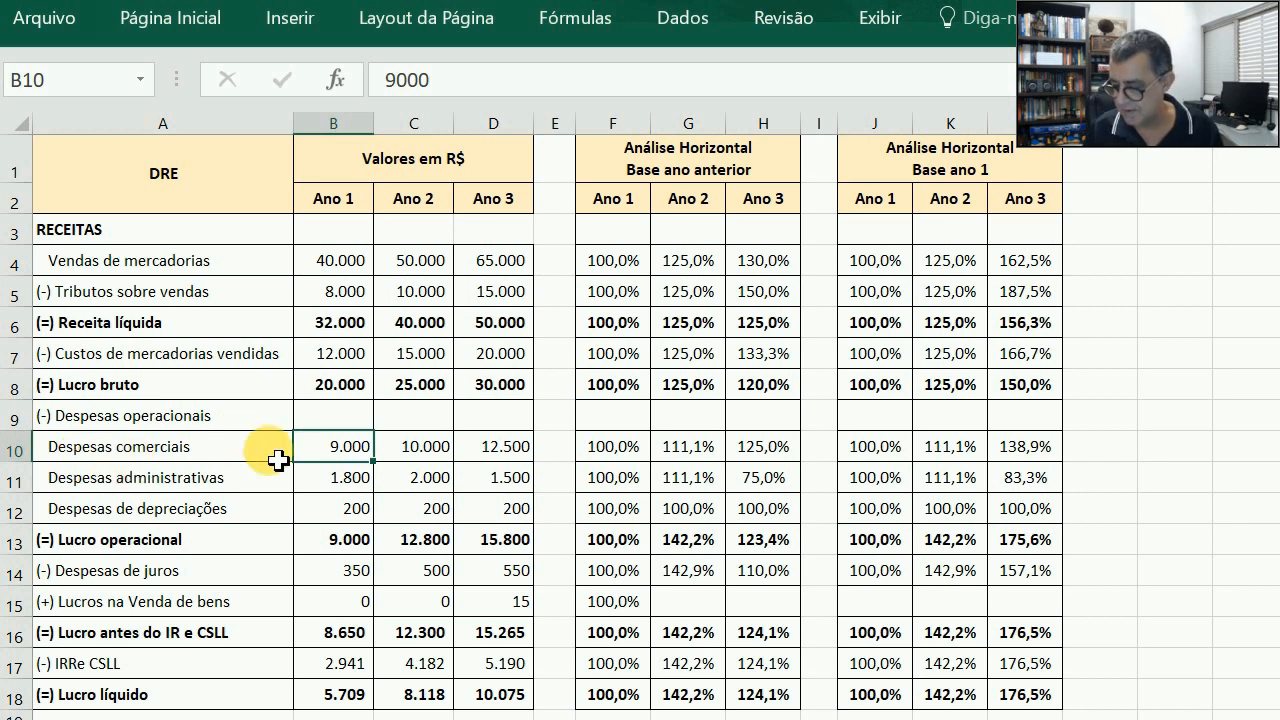
Step: Set Despesas comerciais in B10:D10 to -5000, 2000 and -1000, and inspect the row's previous-year index formulas in G10 and H10
text(-5000)
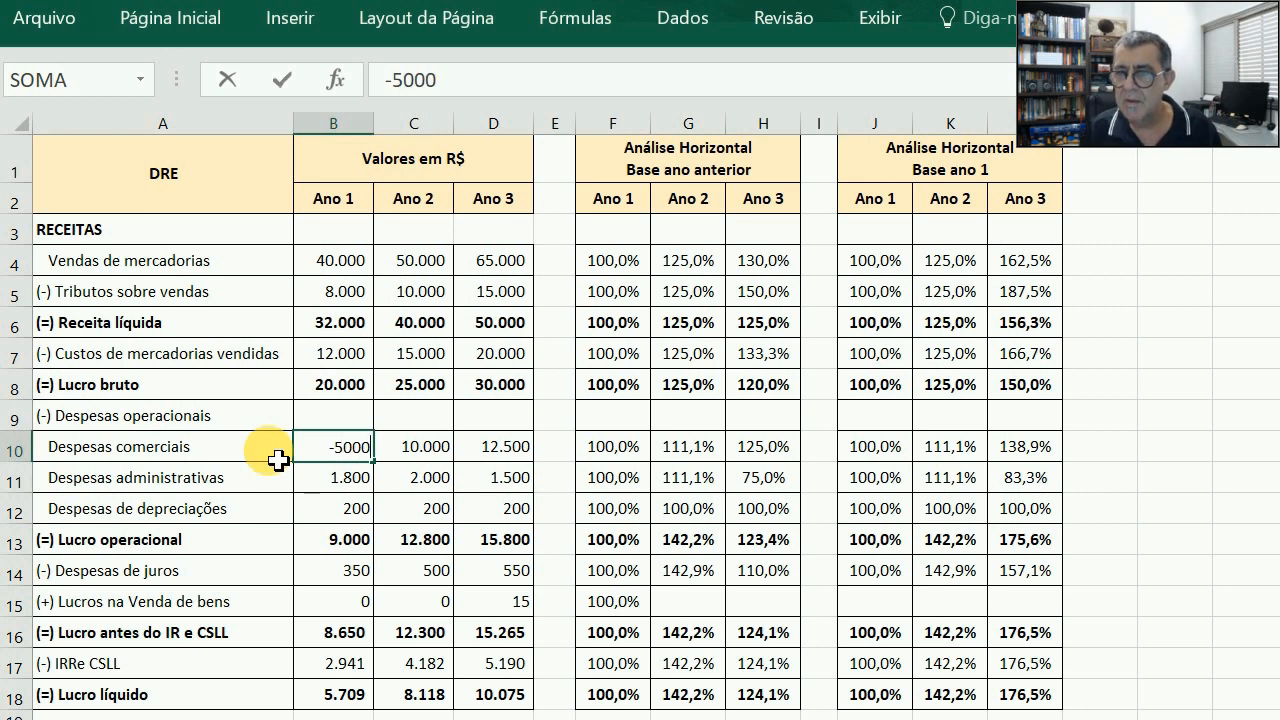
key(Tab)
text(2000)
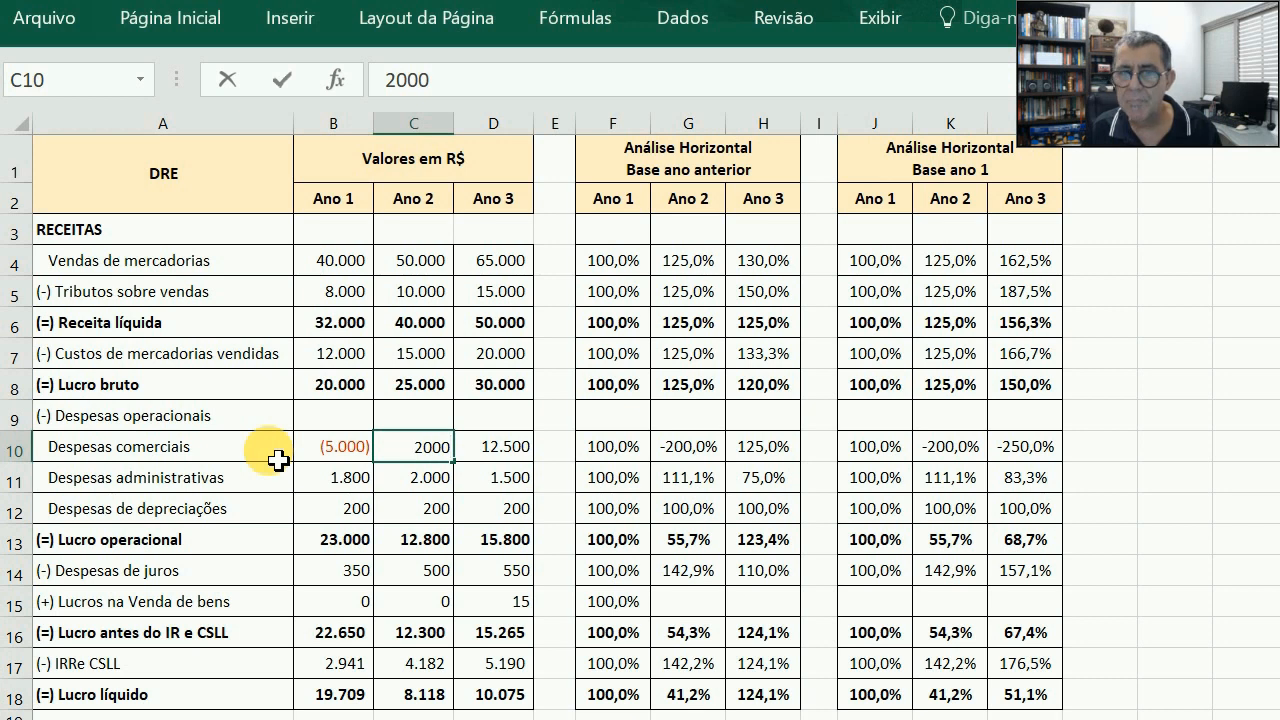
key(Tab)
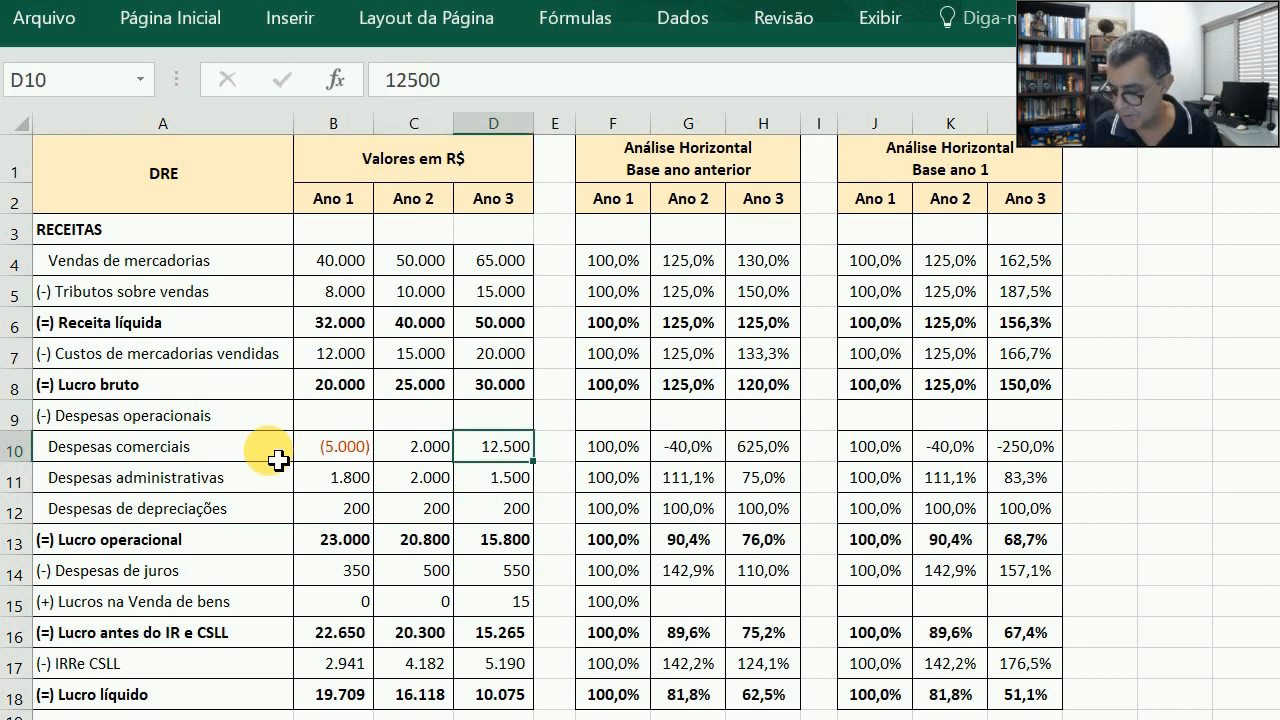
text(-1000)
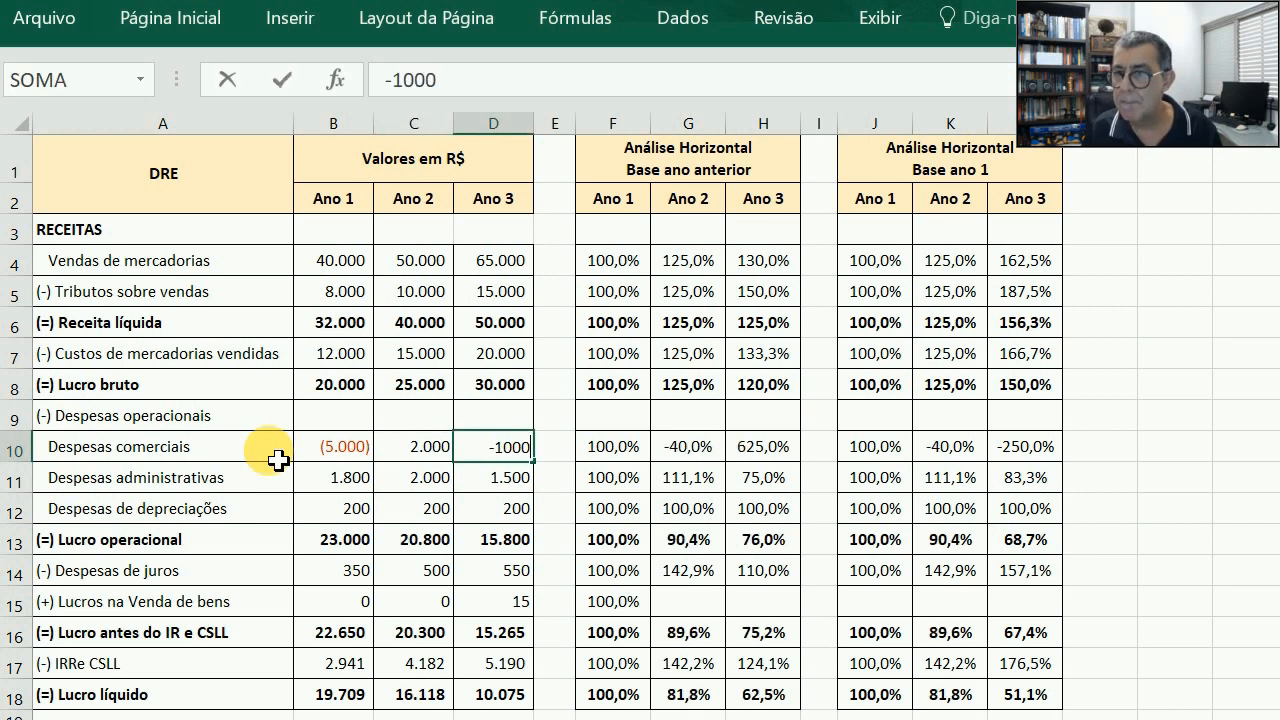
key(Tab)
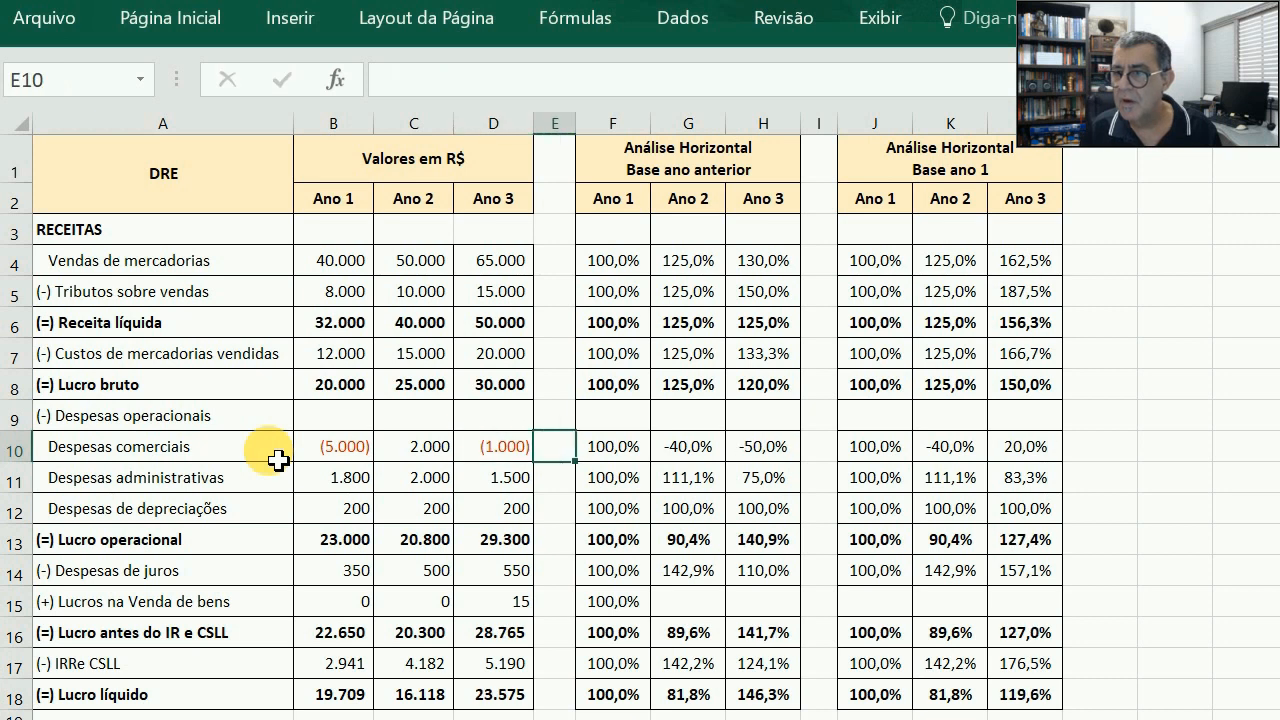
key(Tab)
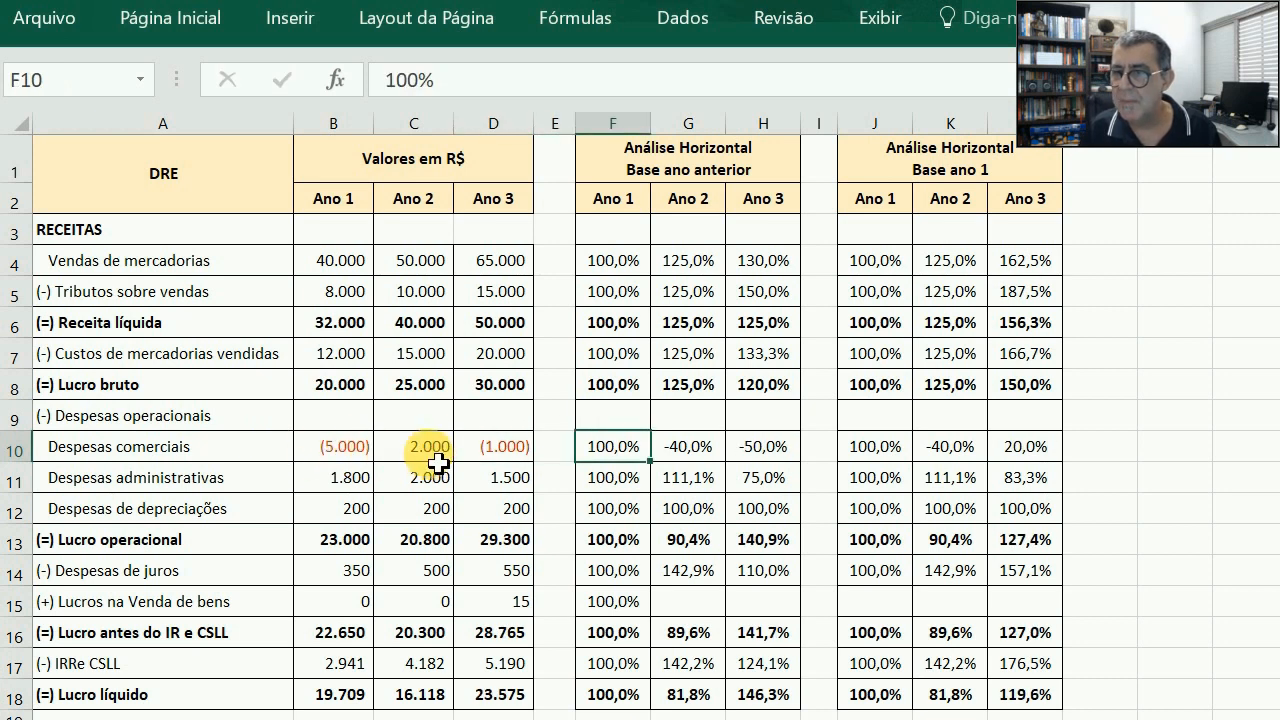
key(Tab)
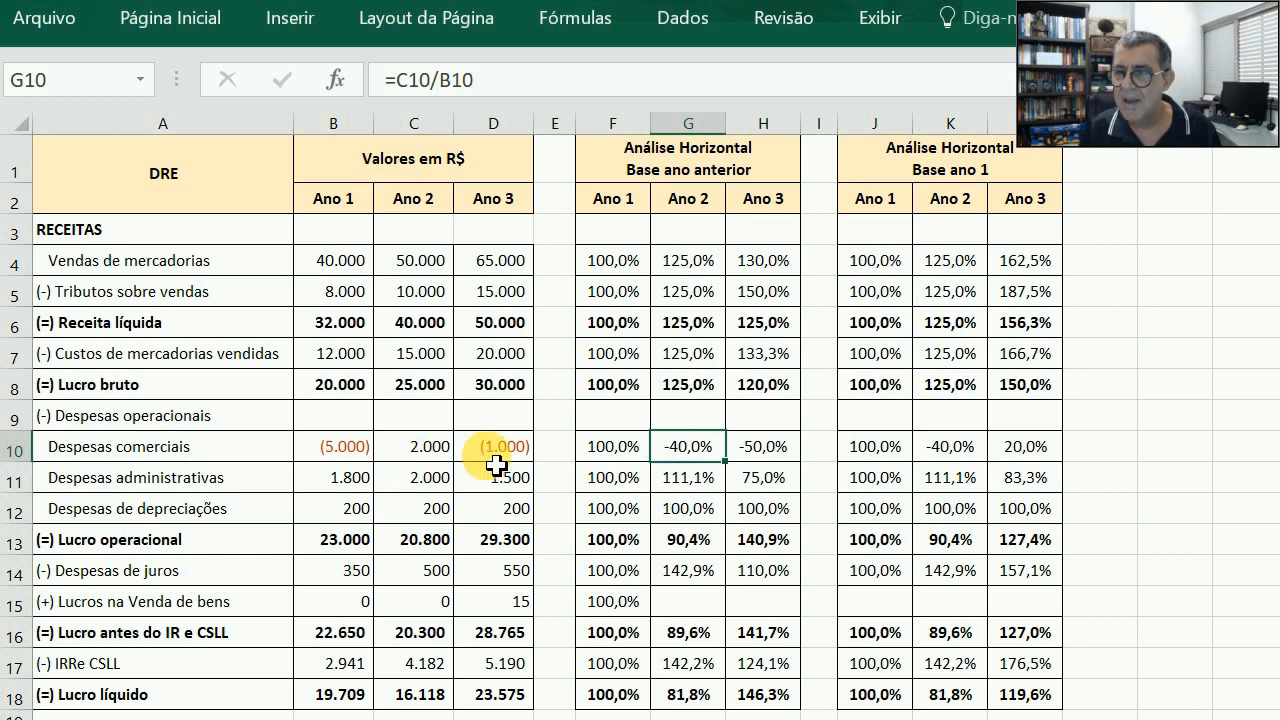
key(Right)
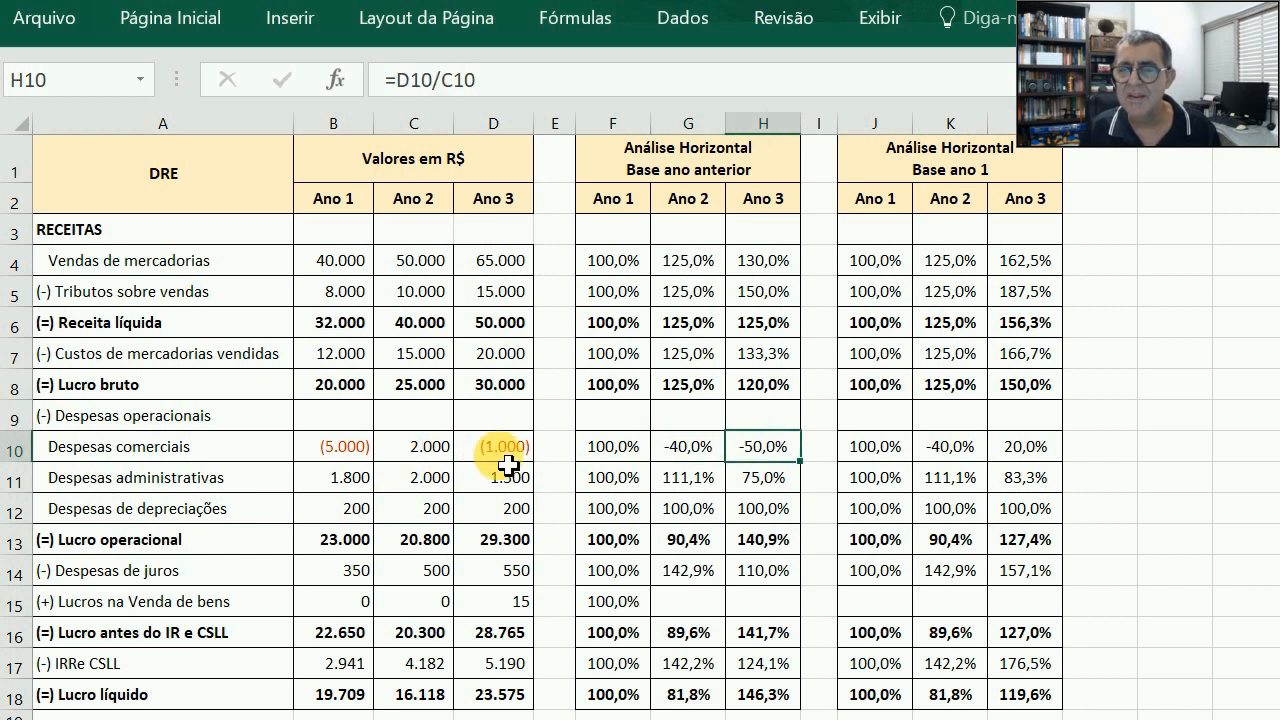